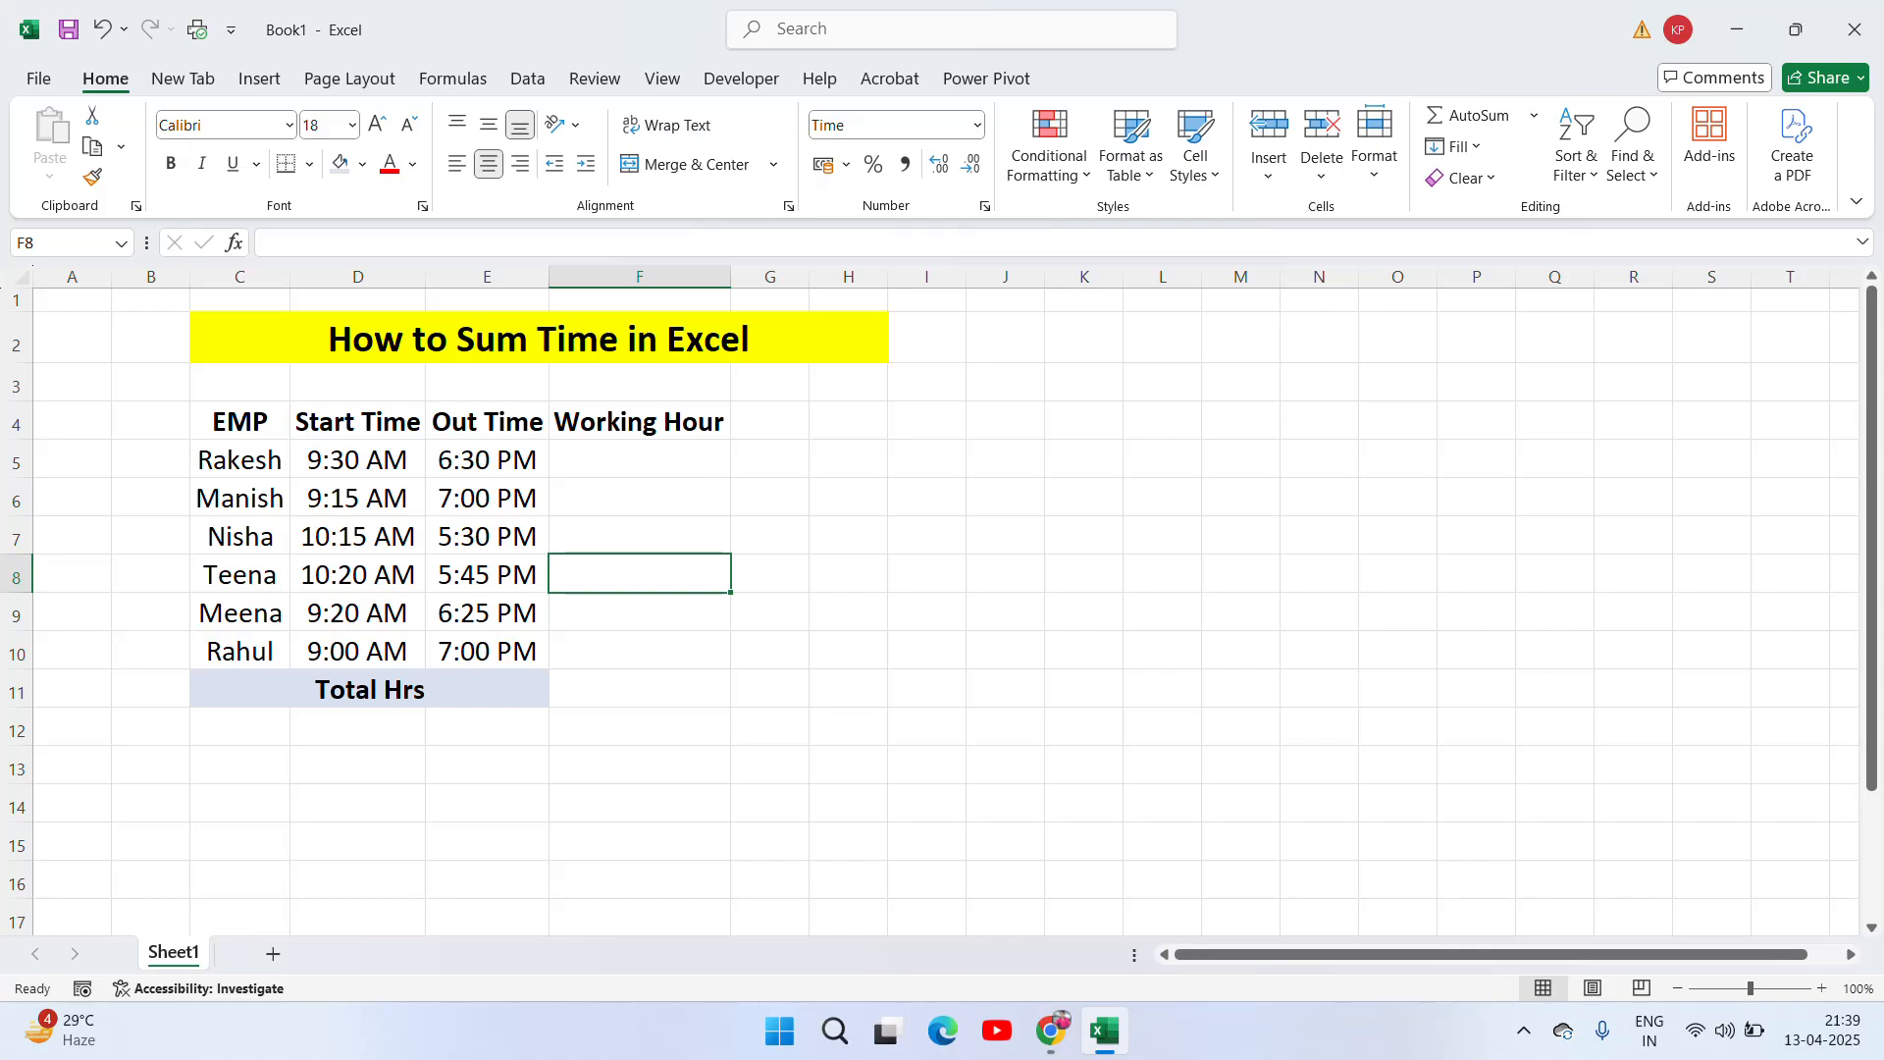
{"action": "left_click", "coordinate": [240, 422]}
{"action": "key", "text": "shift+Down"}
{"action": "key", "text": "shift+Down"}
{"action": "key", "text": "shift+Down"}
{"action": "key", "text": "shift+Down"}
{"action": "key", "text": "shift+Down"}
{"action": "key", "text": "shift+Down"}
{"action": "key", "text": "shift+Down"}
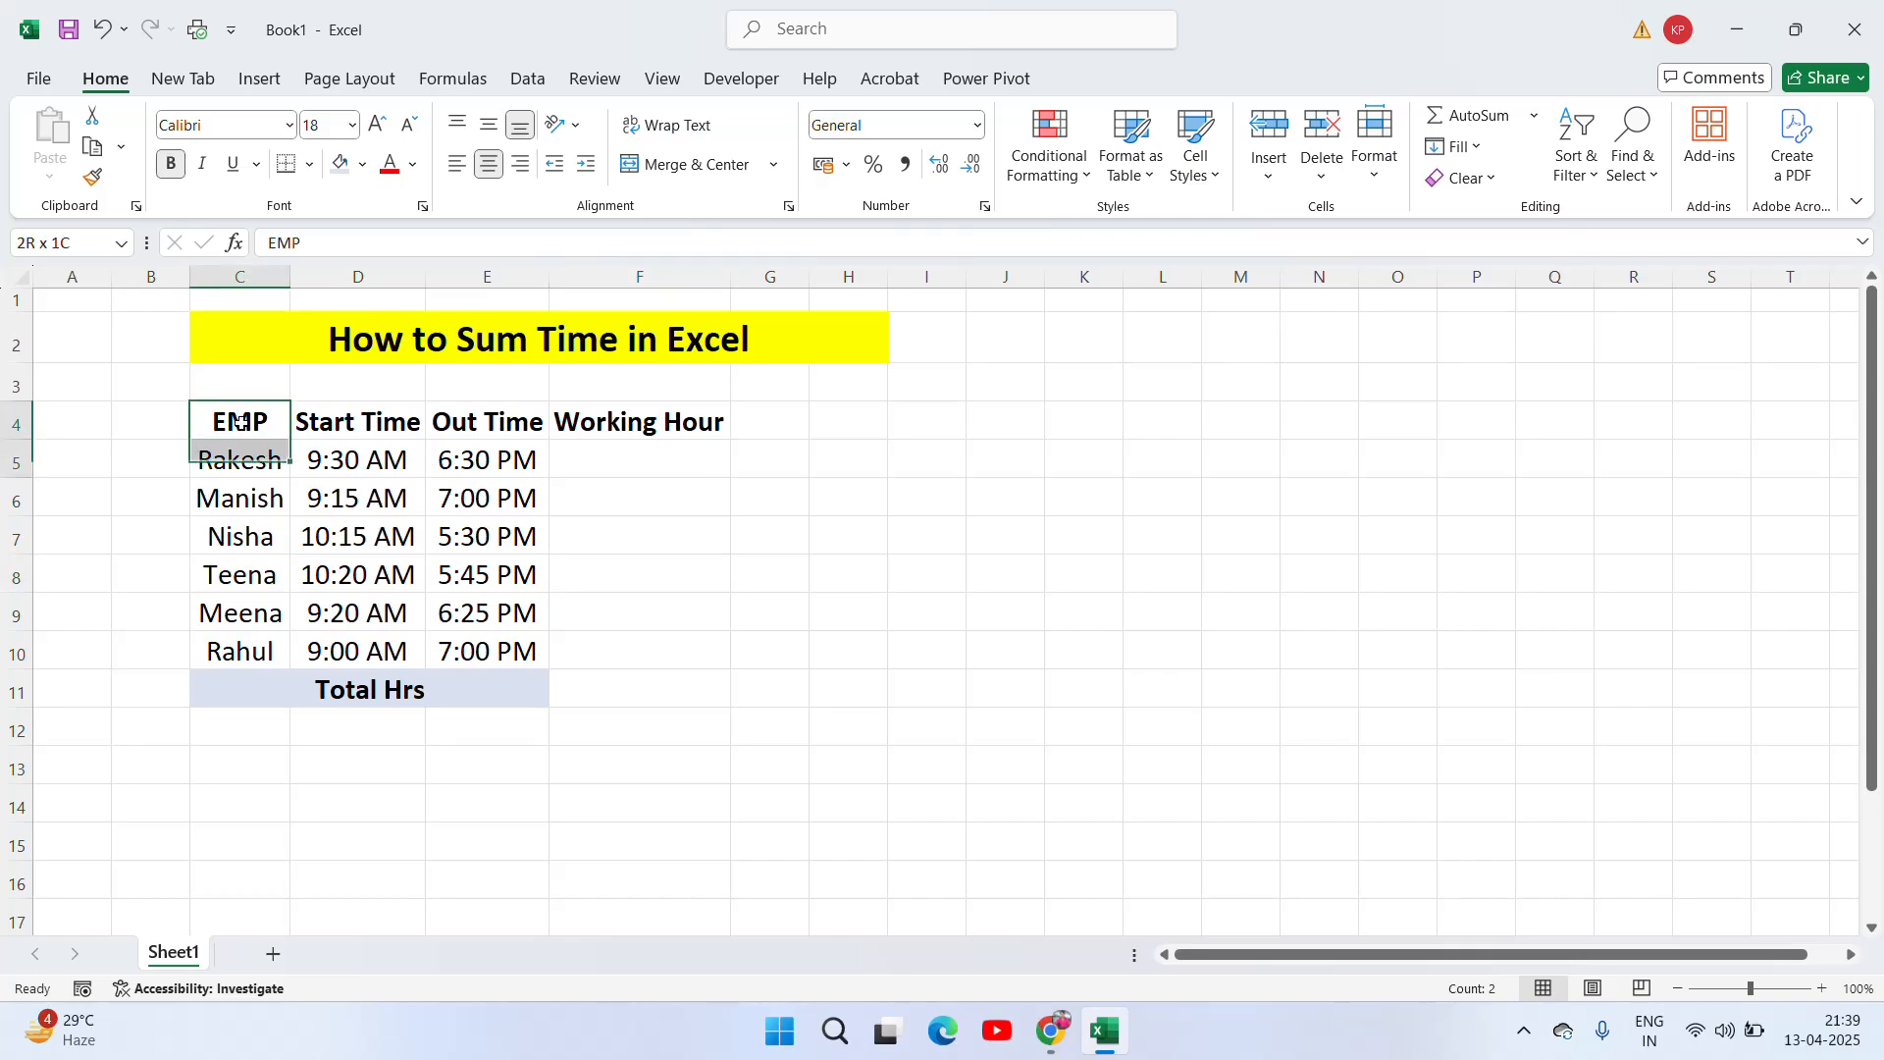
{"action": "key", "text": "shift+Right"}
{"action": "key", "text": "shift+Right"}
{"action": "key", "text": "shift+Right"}
{"action": "key", "text": "shift+Right"}
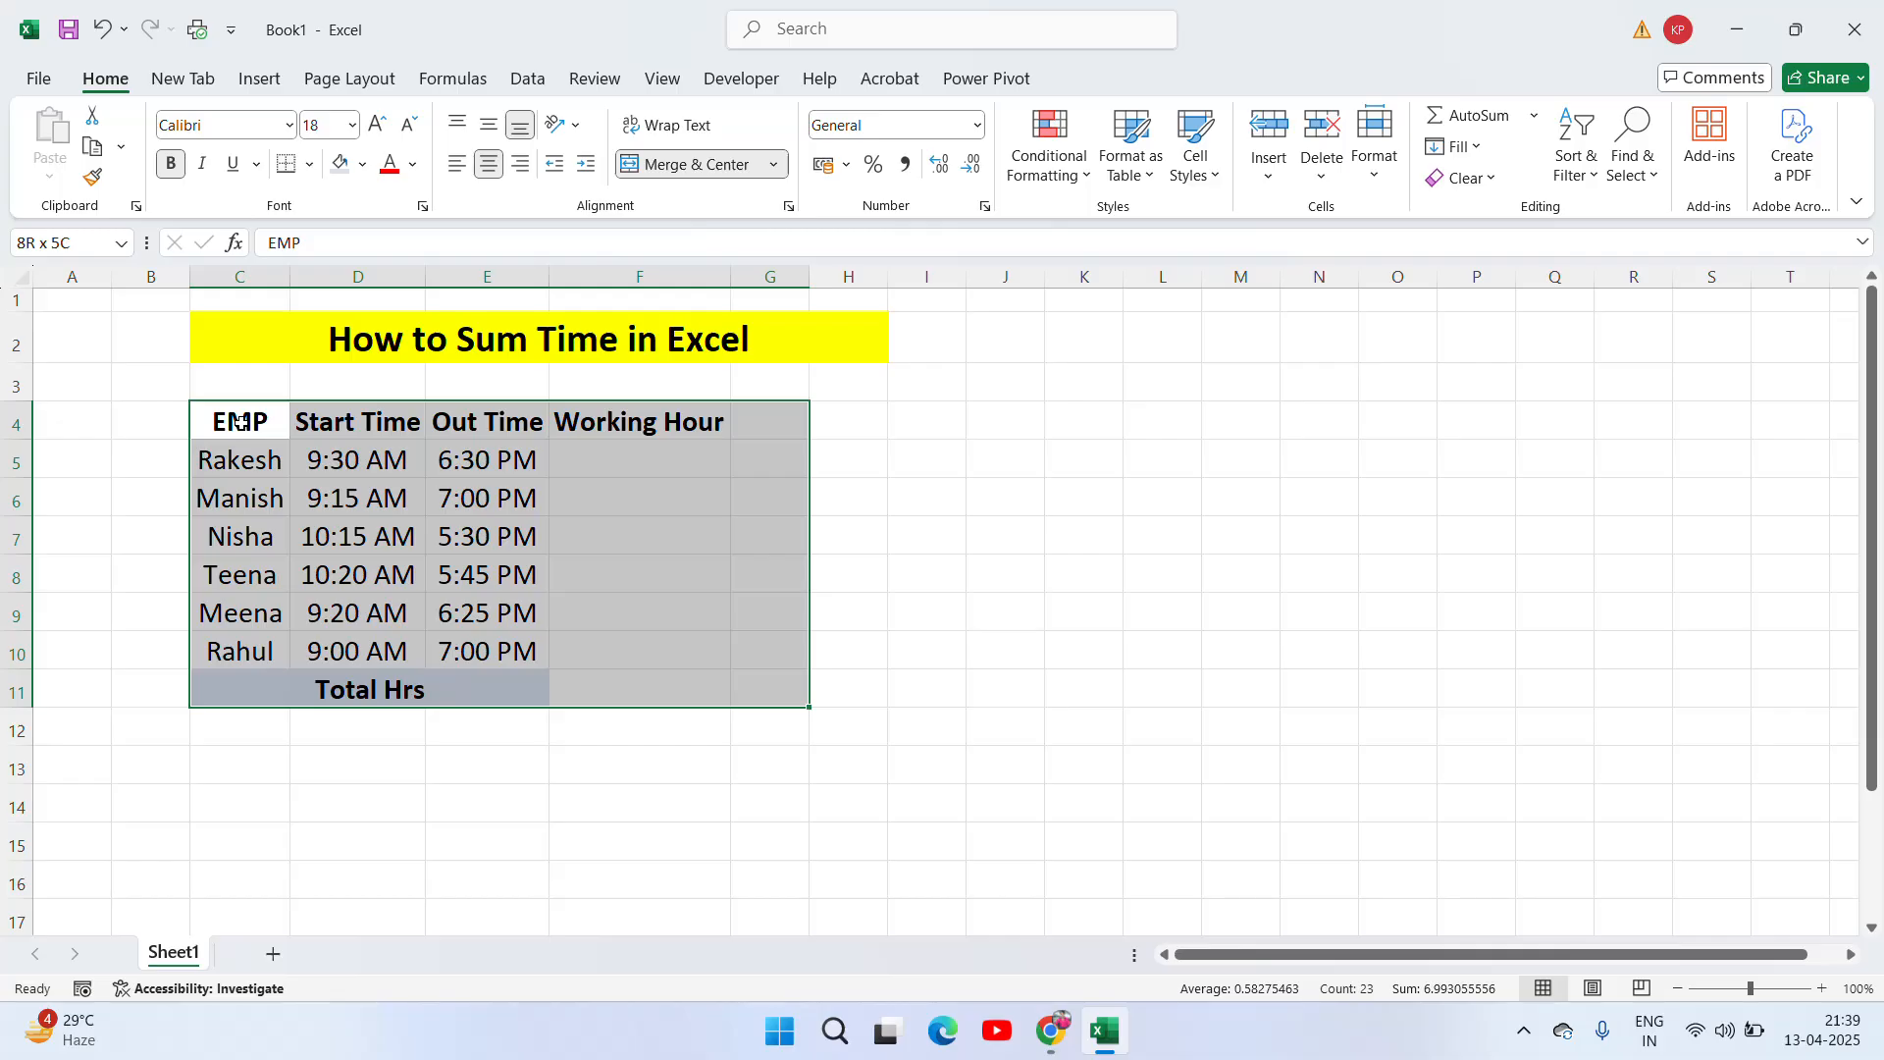
{"action": "key", "text": "shift+Left"}
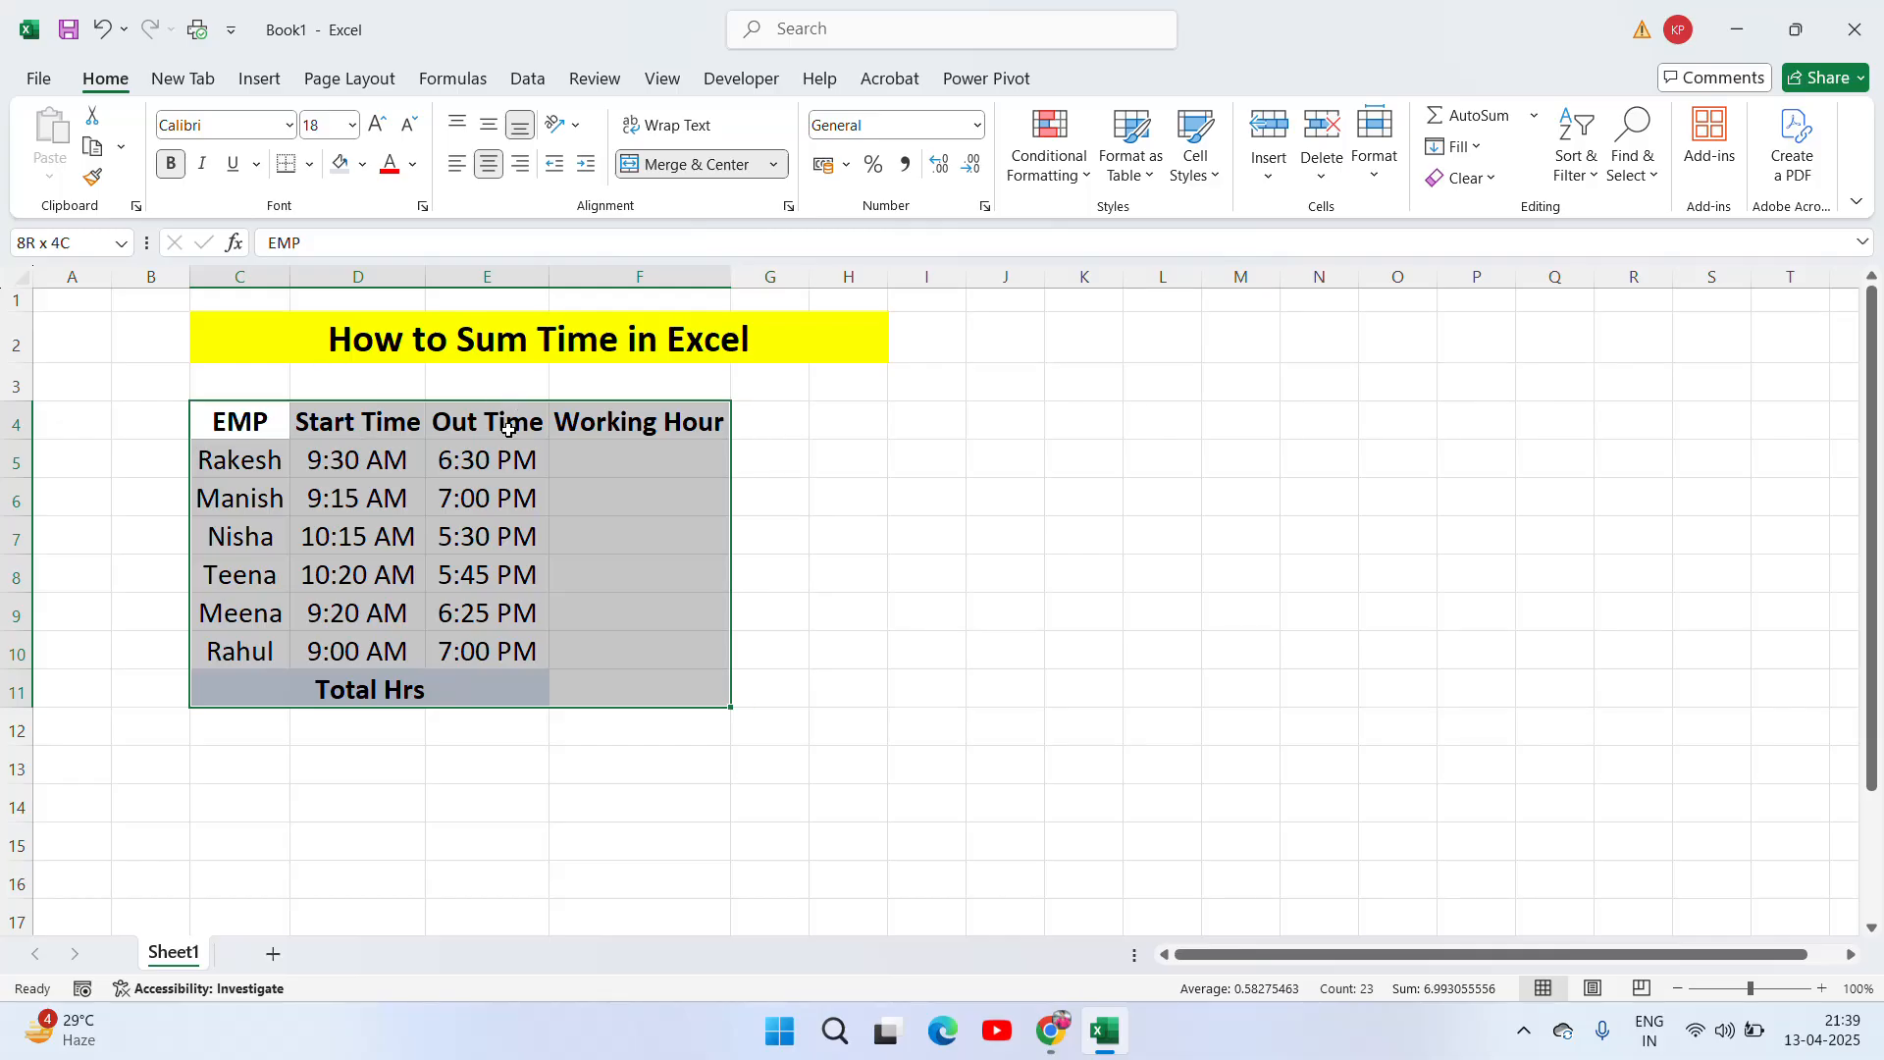
Step: Change the "Out Time" column header in cell E4 to "End Time"
{"action": "double_click", "coordinate": [471, 429]}
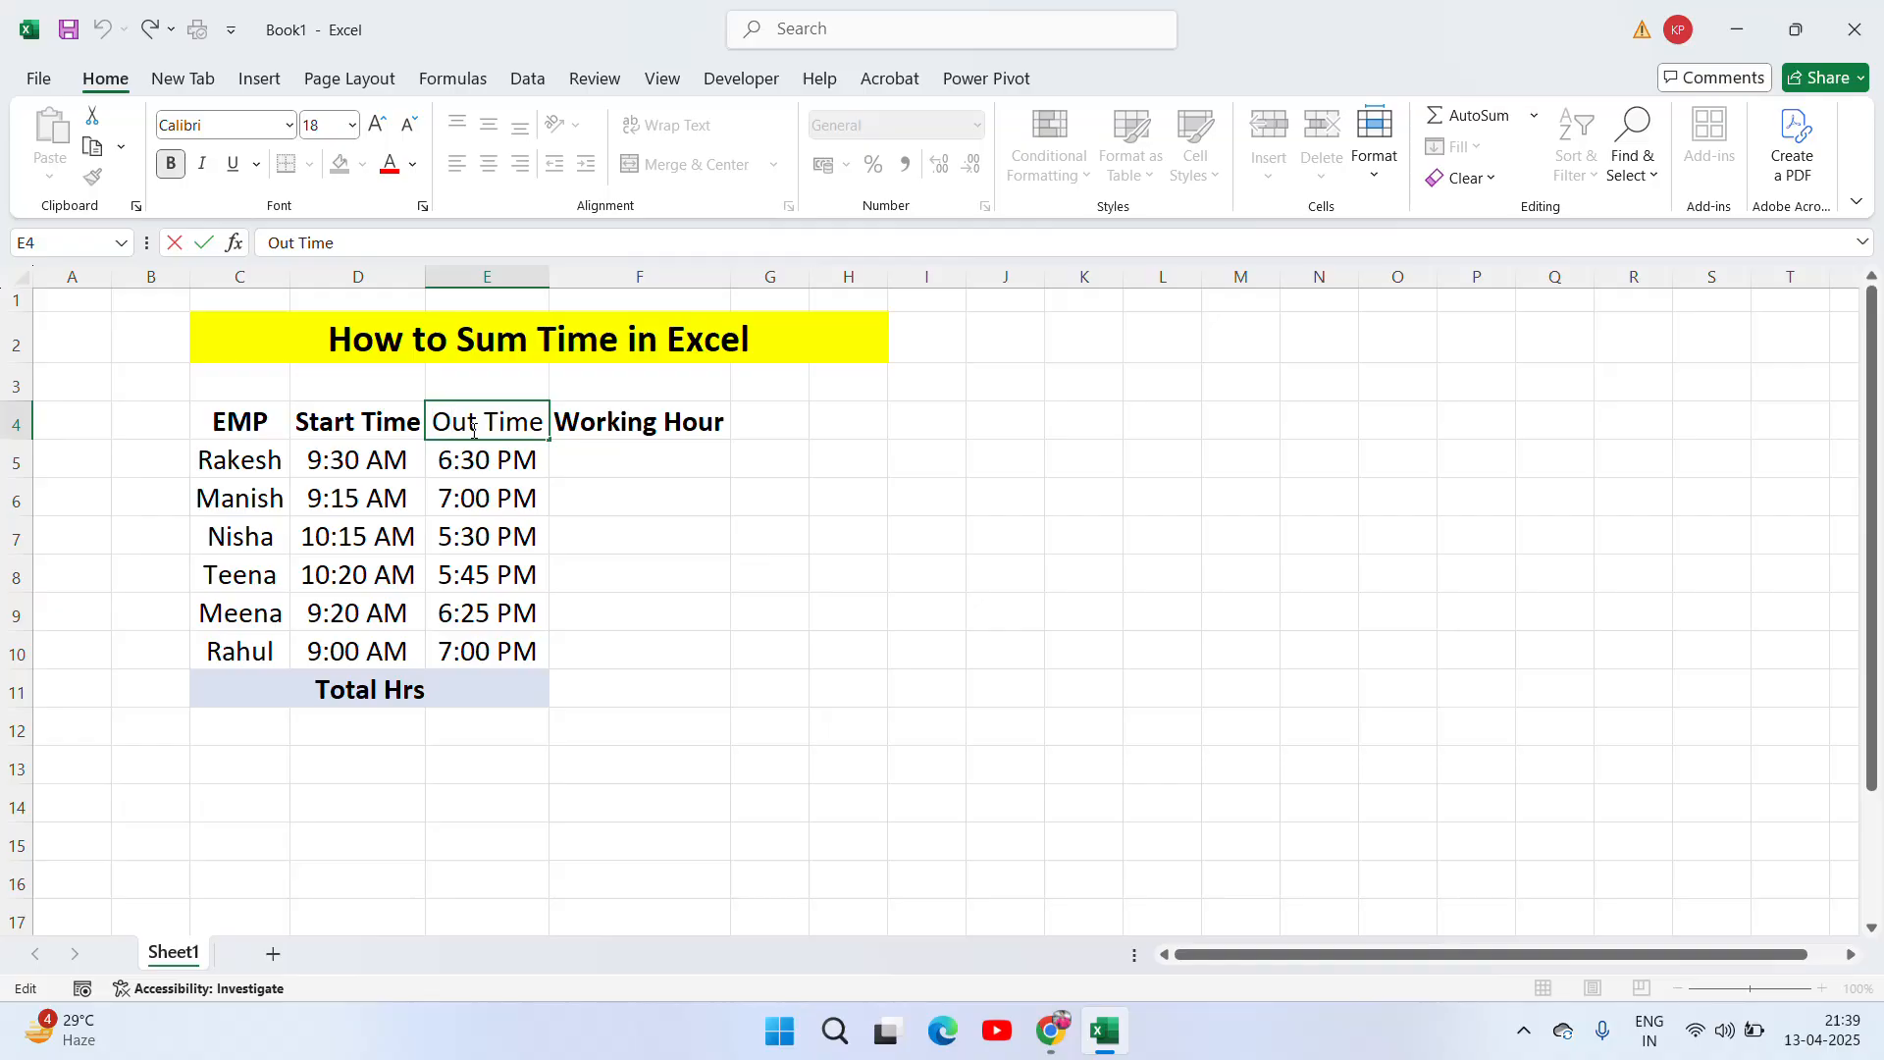
{"action": "double_click", "coordinate": [473, 429]}
{"action": "type", "text": "End"}
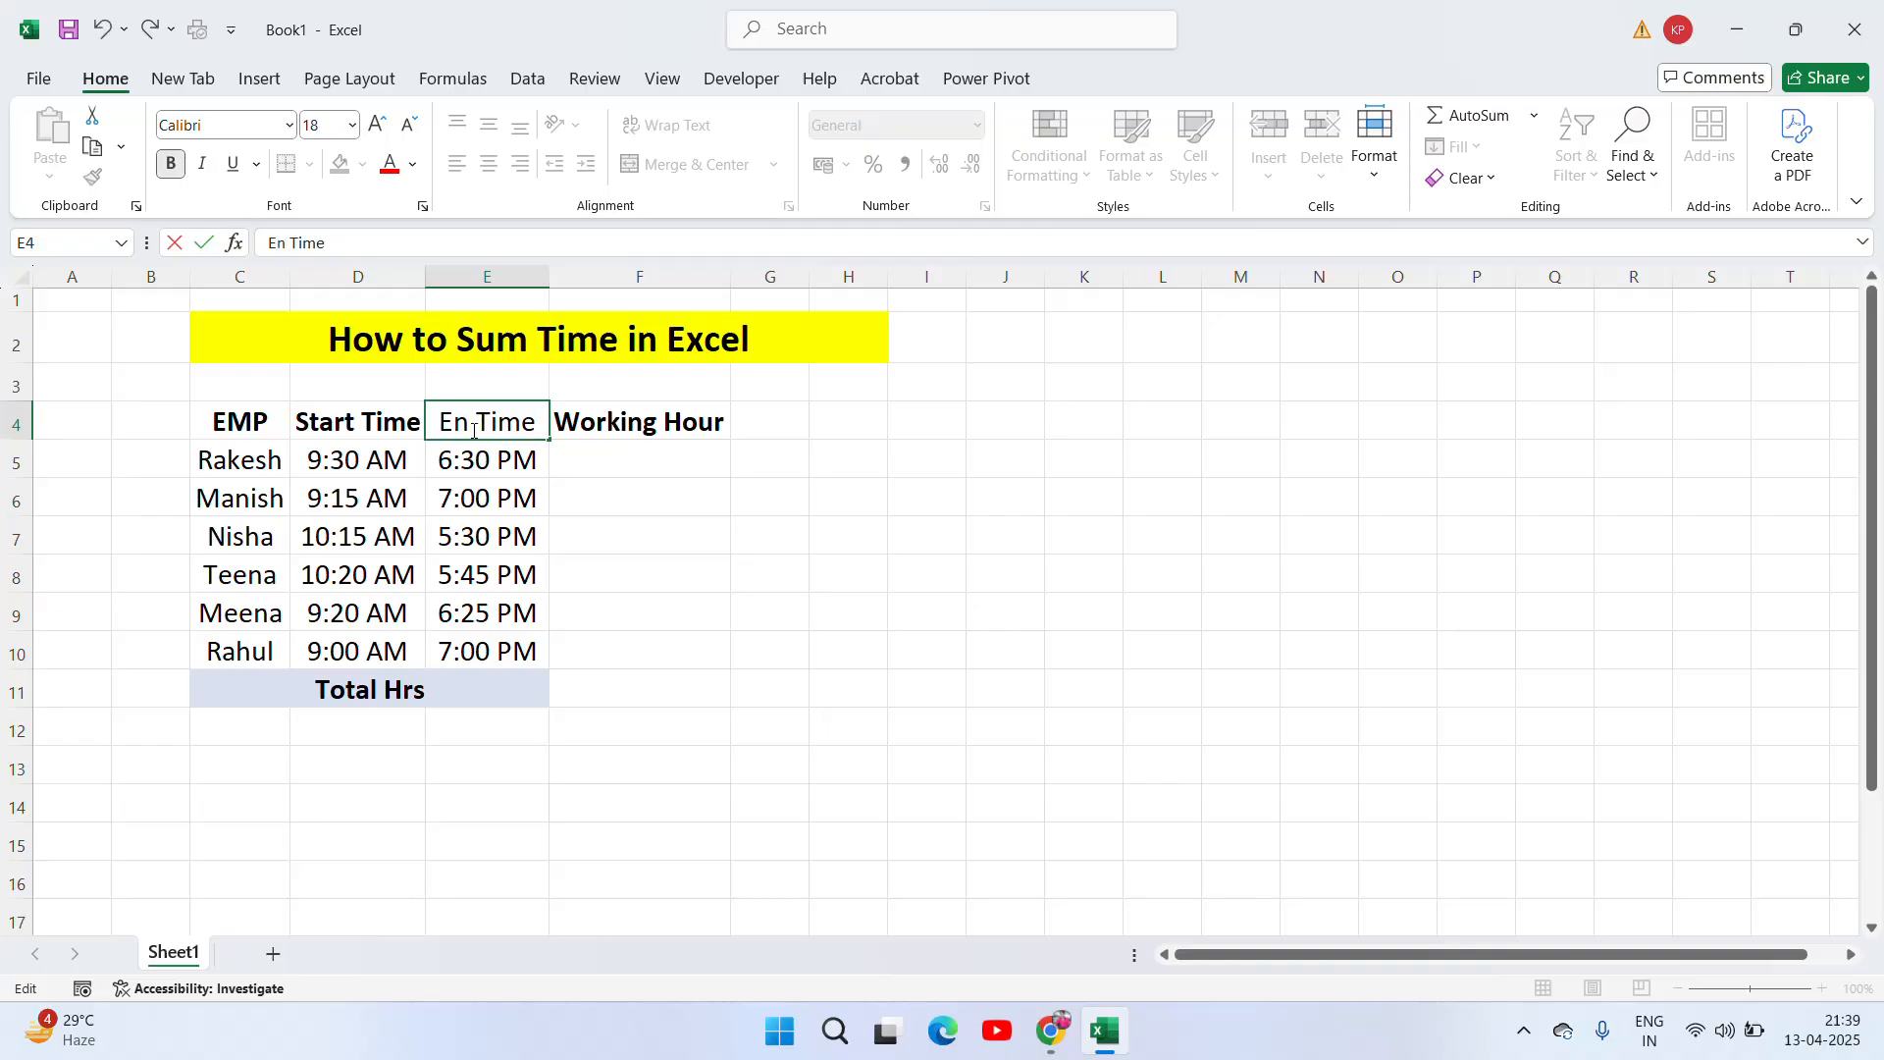
{"action": "key", "text": "Return"}
{"action": "key", "text": "Left"}
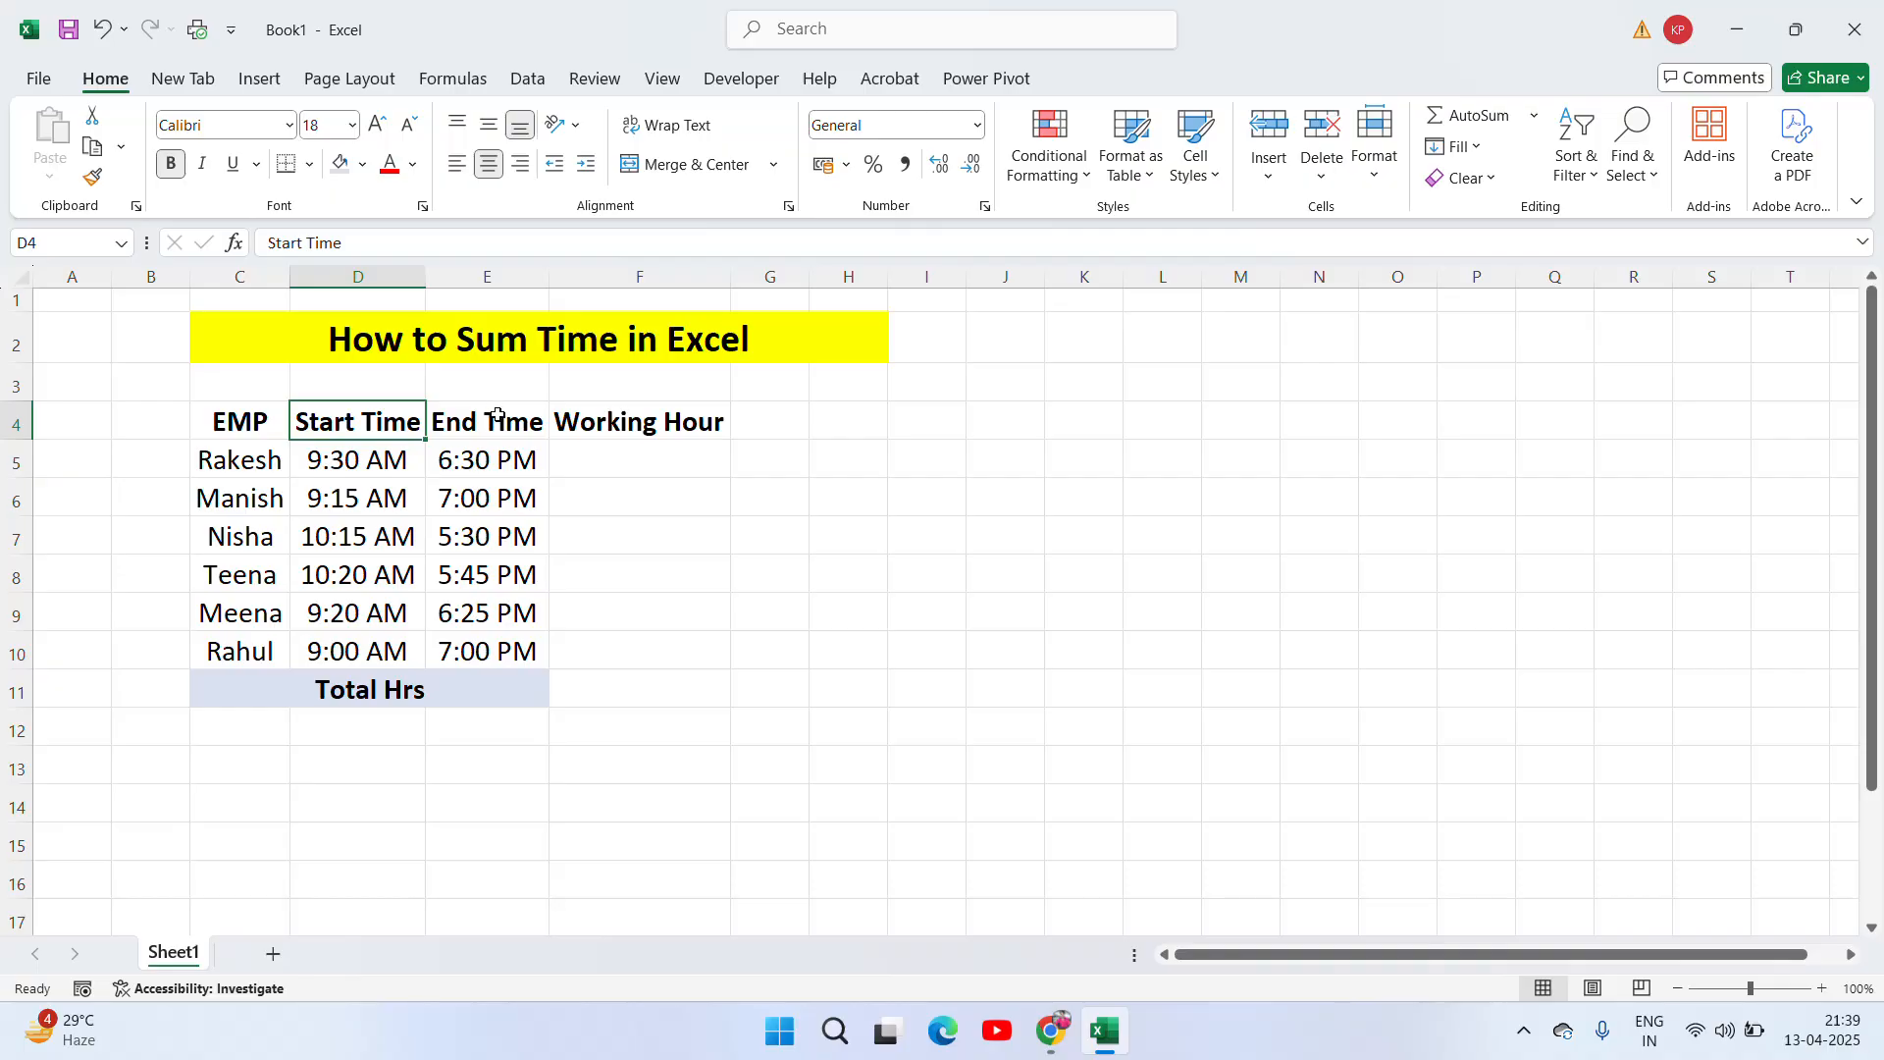
Step: Set the font size of the whole table C4:F11 to 24
{"action": "left_click", "coordinate": [269, 423]}
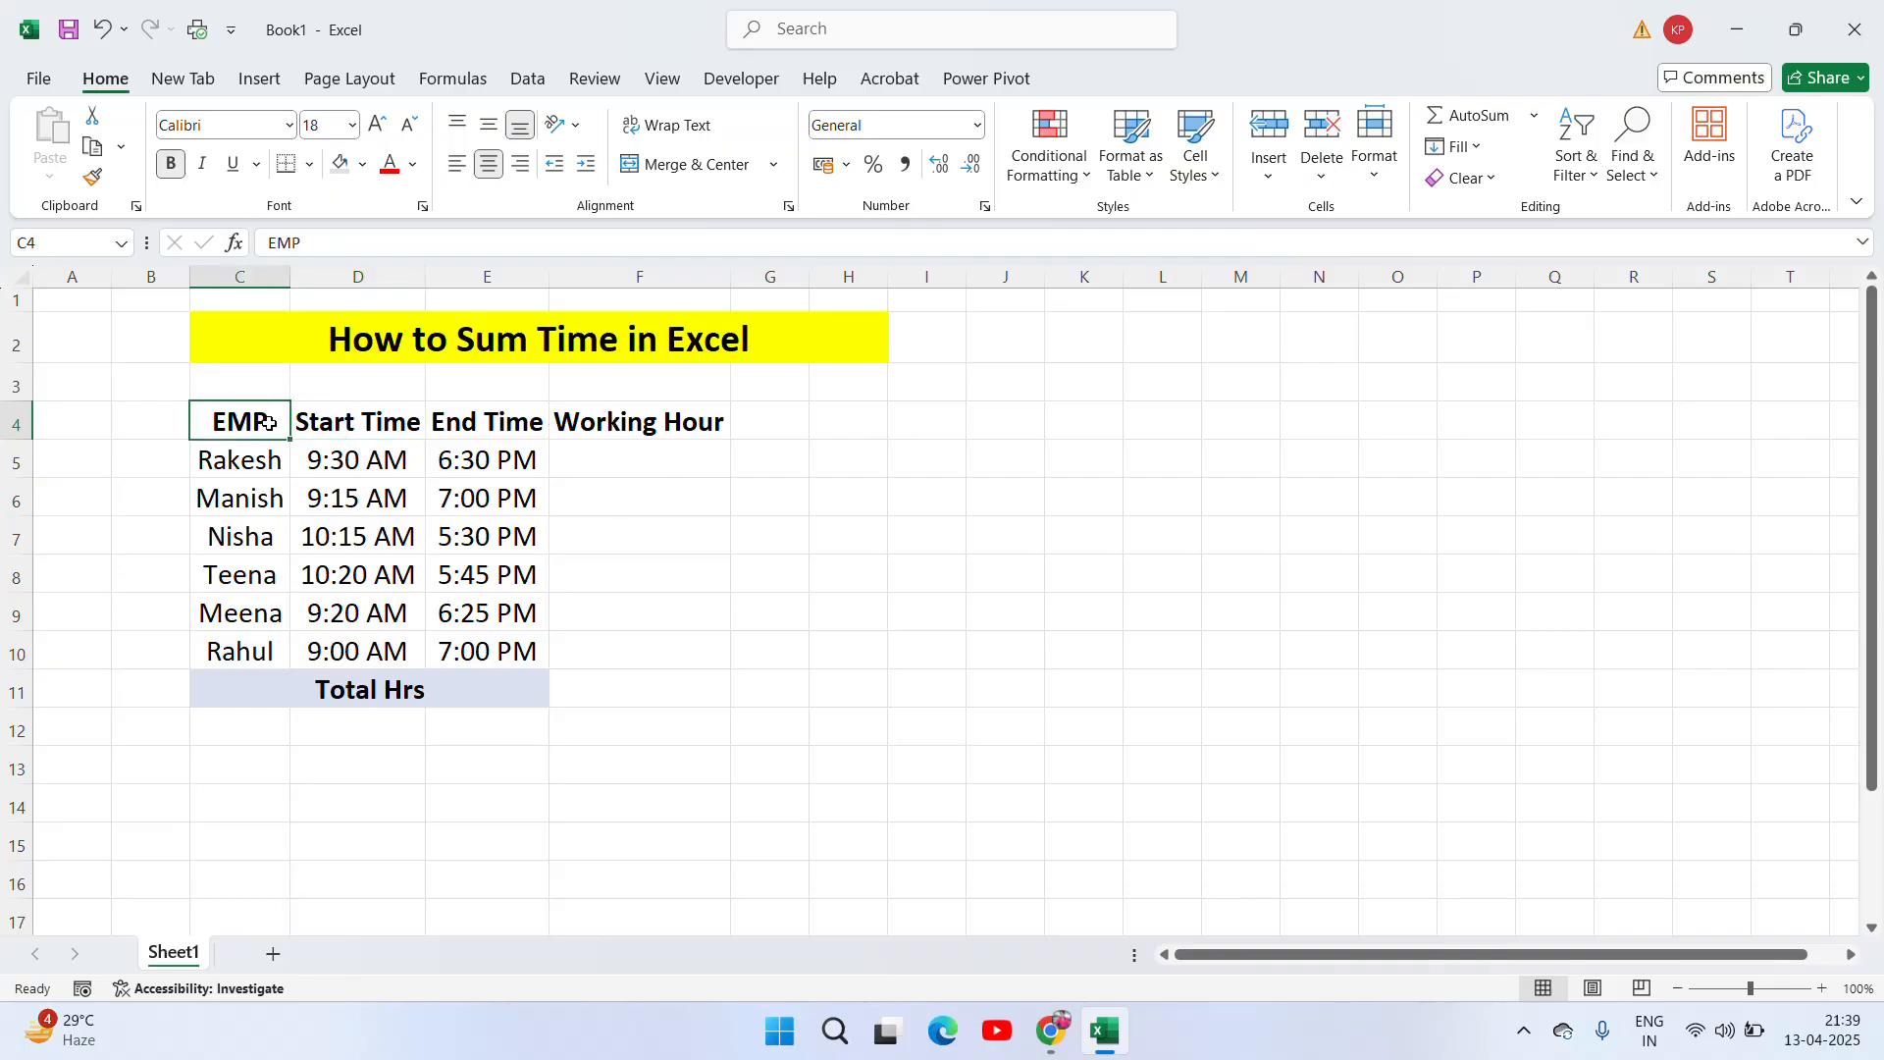
{"action": "key", "text": "shift+Right"}
{"action": "key", "text": "shift+Right"}
{"action": "key", "text": "shift+Right"}
{"action": "key", "text": "shift+Down"}
{"action": "key", "text": "shift+Down"}
{"action": "key", "text": "shift+Down"}
{"action": "key", "text": "shift+Down"}
{"action": "key", "text": "shift+Down"}
{"action": "key", "text": "shift+Down"}
{"action": "key", "text": "shift+Down"}
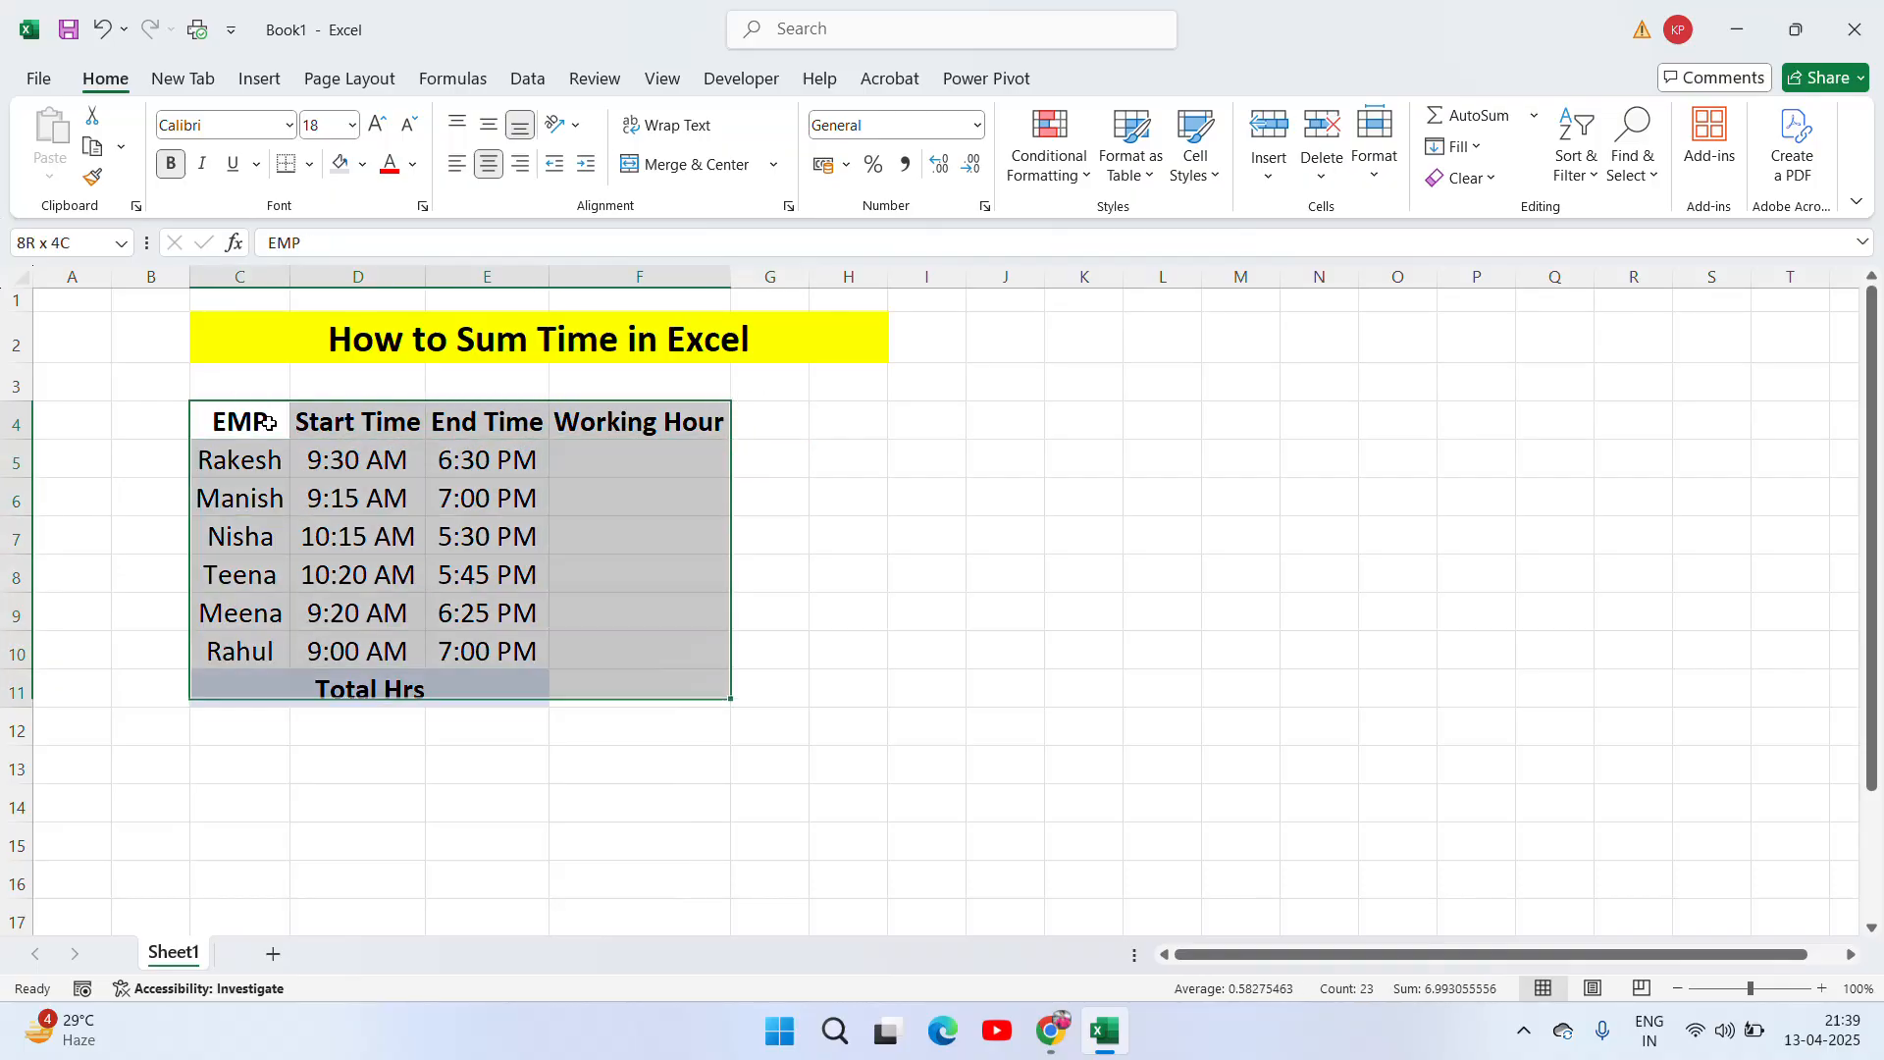
{"action": "left_click", "coordinate": [326, 126]}
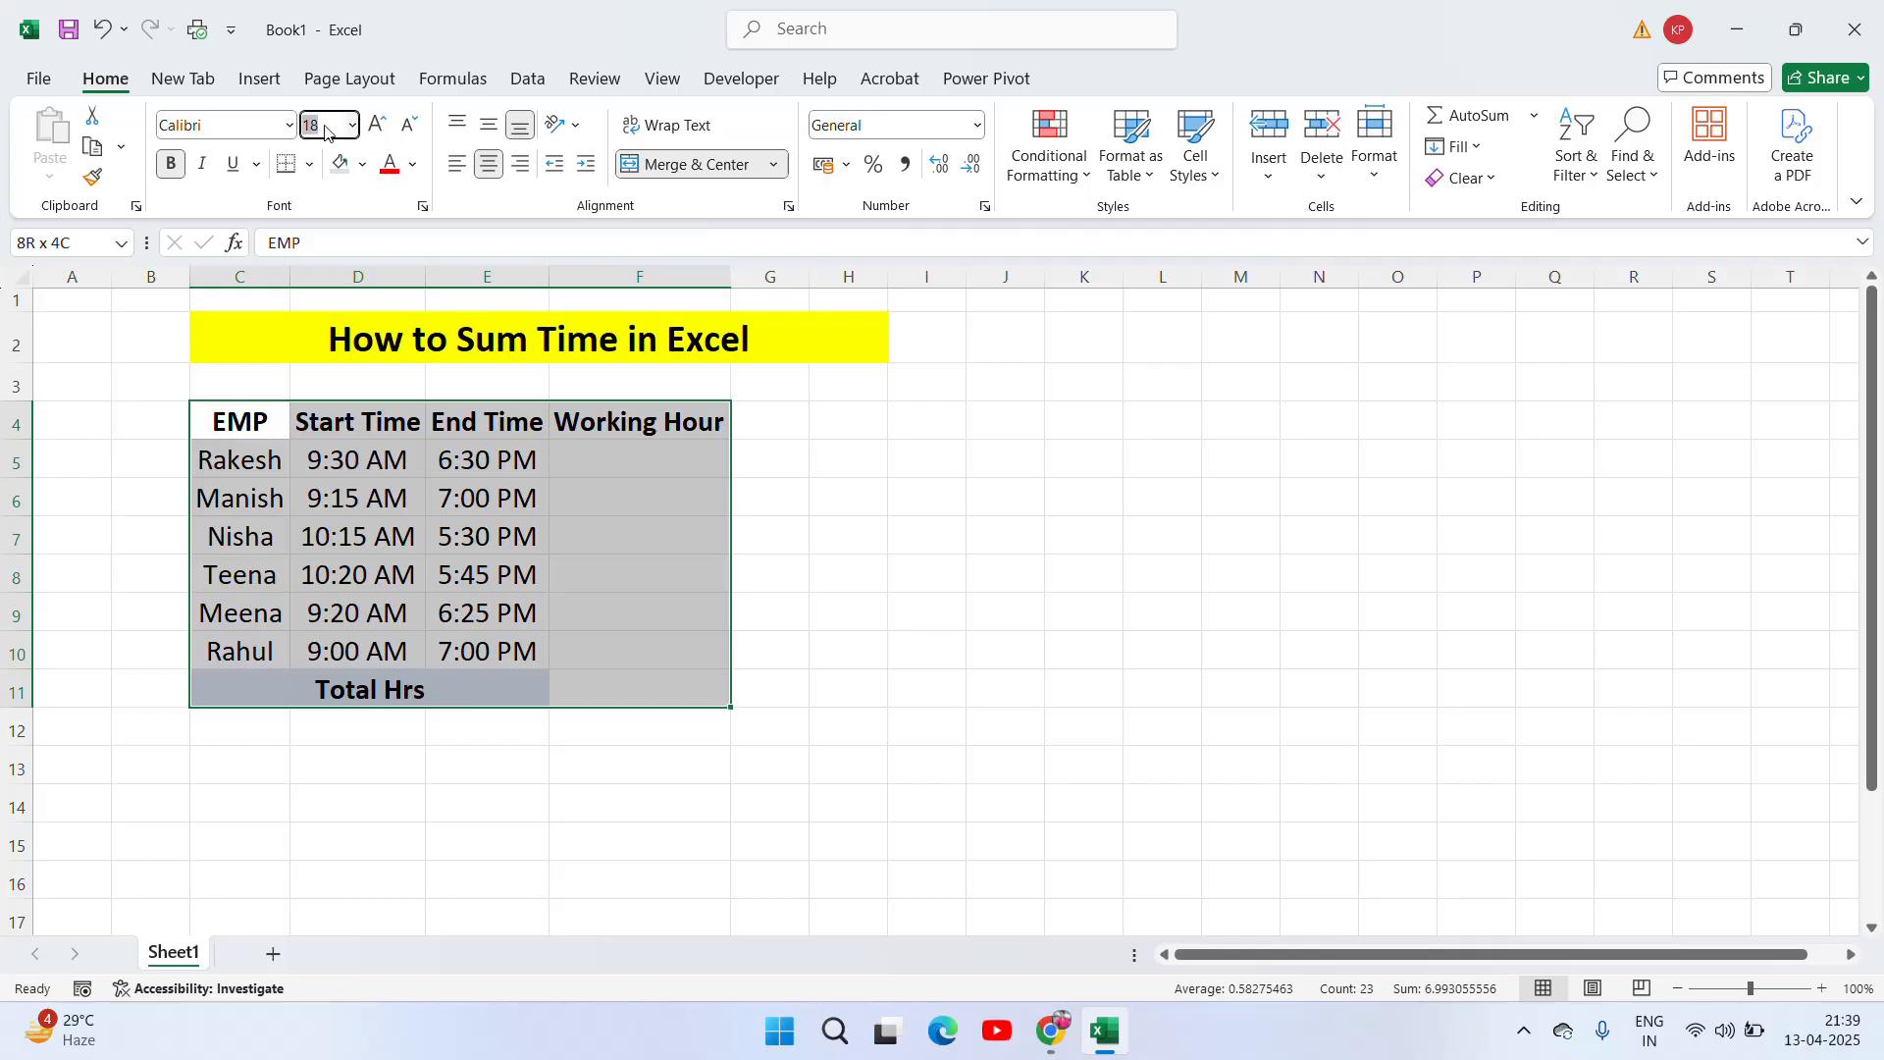
{"action": "type", "text": "24"}
{"action": "key", "text": "Return"}
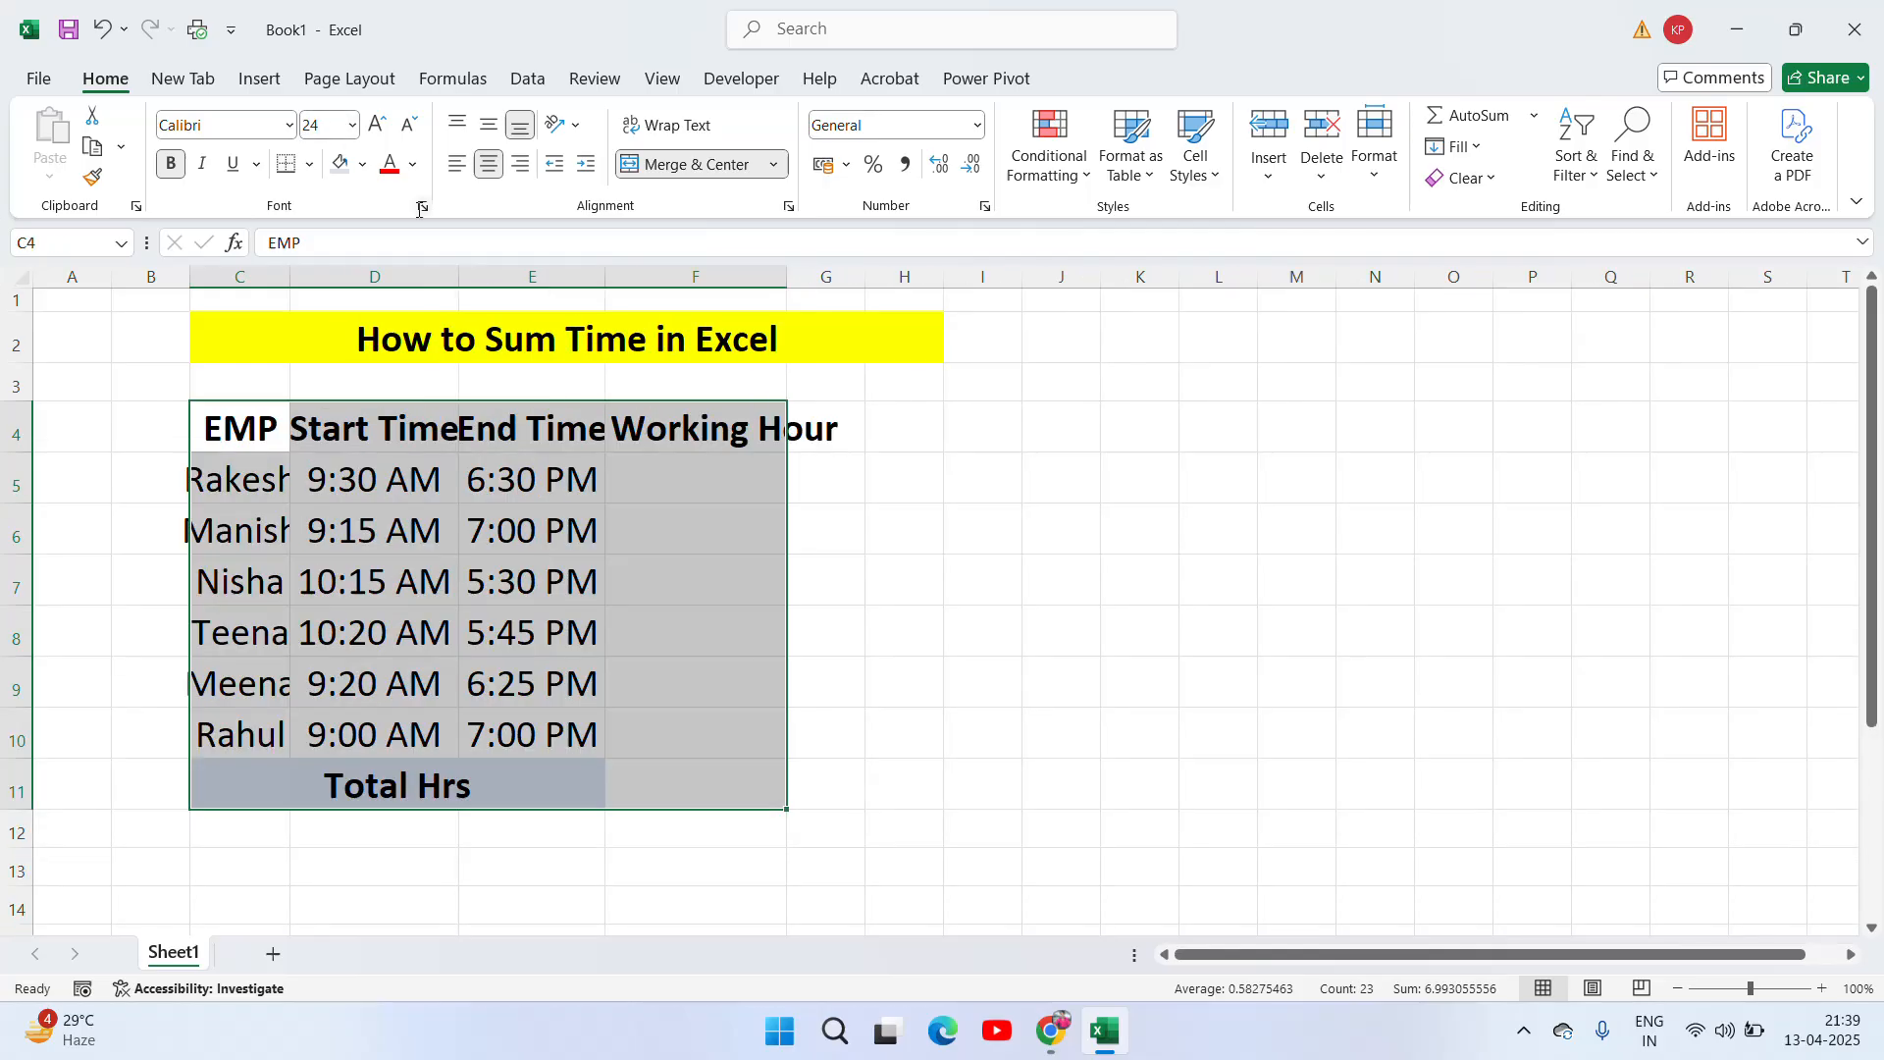
Step: Autofit the widths of columns C, D, E and F to their contents
{"action": "double_click", "coordinate": [289, 276]}
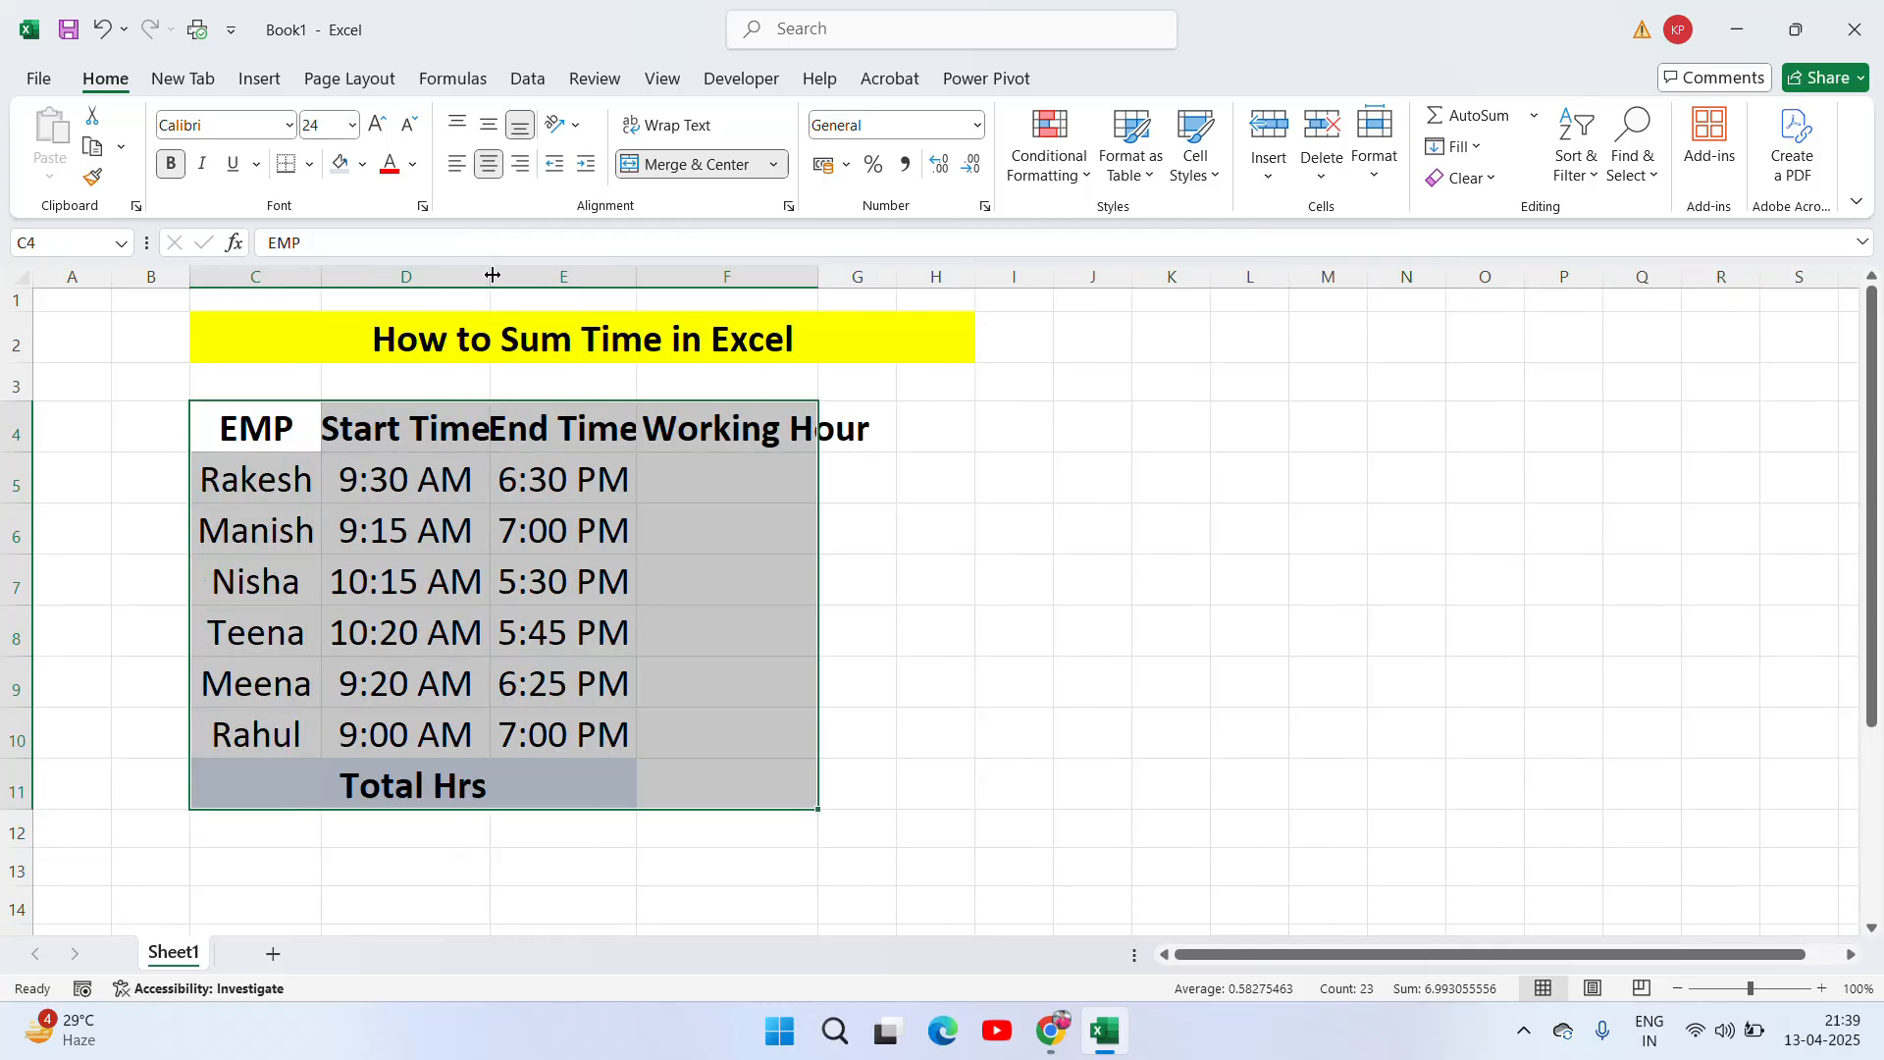
{"action": "double_click", "coordinate": [492, 275]}
{"action": "double_click", "coordinate": [653, 276]}
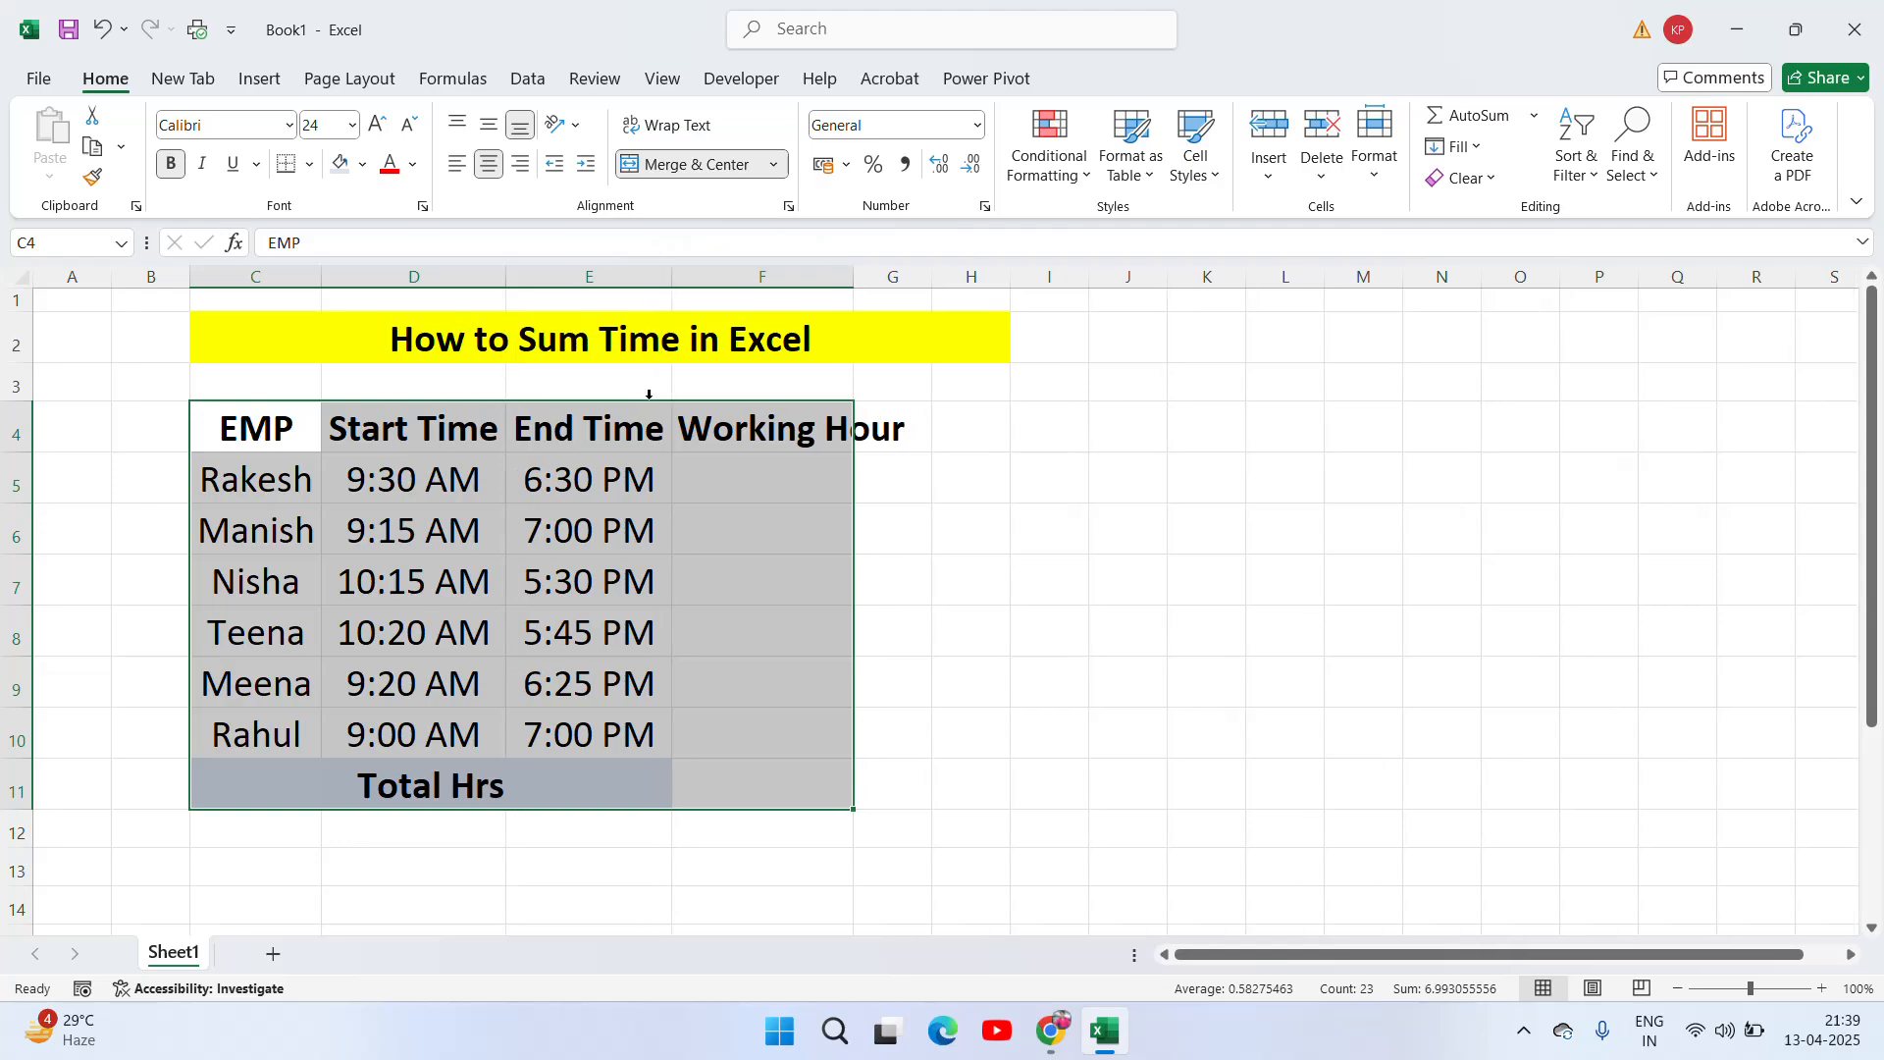
{"action": "double_click", "coordinate": [853, 276]}
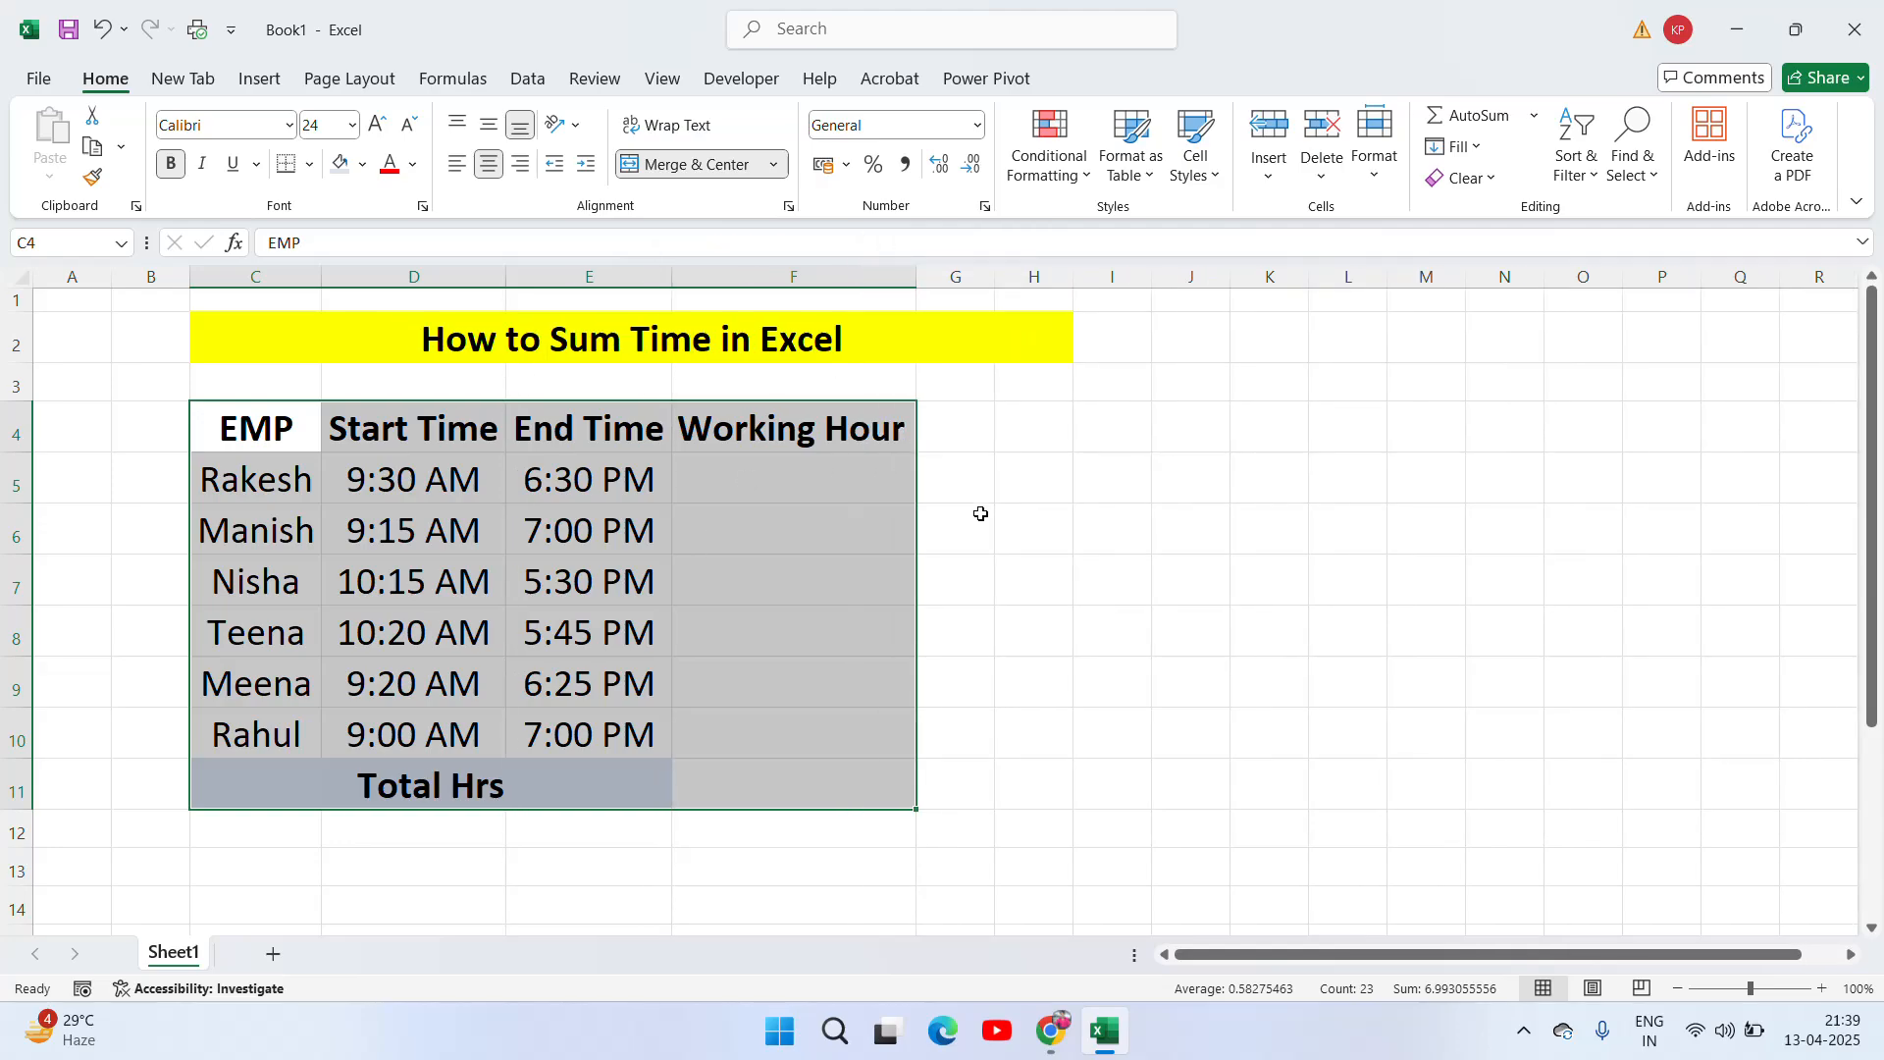
Step: Apply all borders to the table range C4:F11
{"action": "left_click", "coordinate": [1001, 475]}
{"action": "key", "text": "Left"}
{"action": "key", "text": "Left"}
{"action": "key", "text": "Left"}
{"action": "key", "text": "Left"}
{"action": "key", "text": "Left"}
{"action": "key", "text": "Up"}
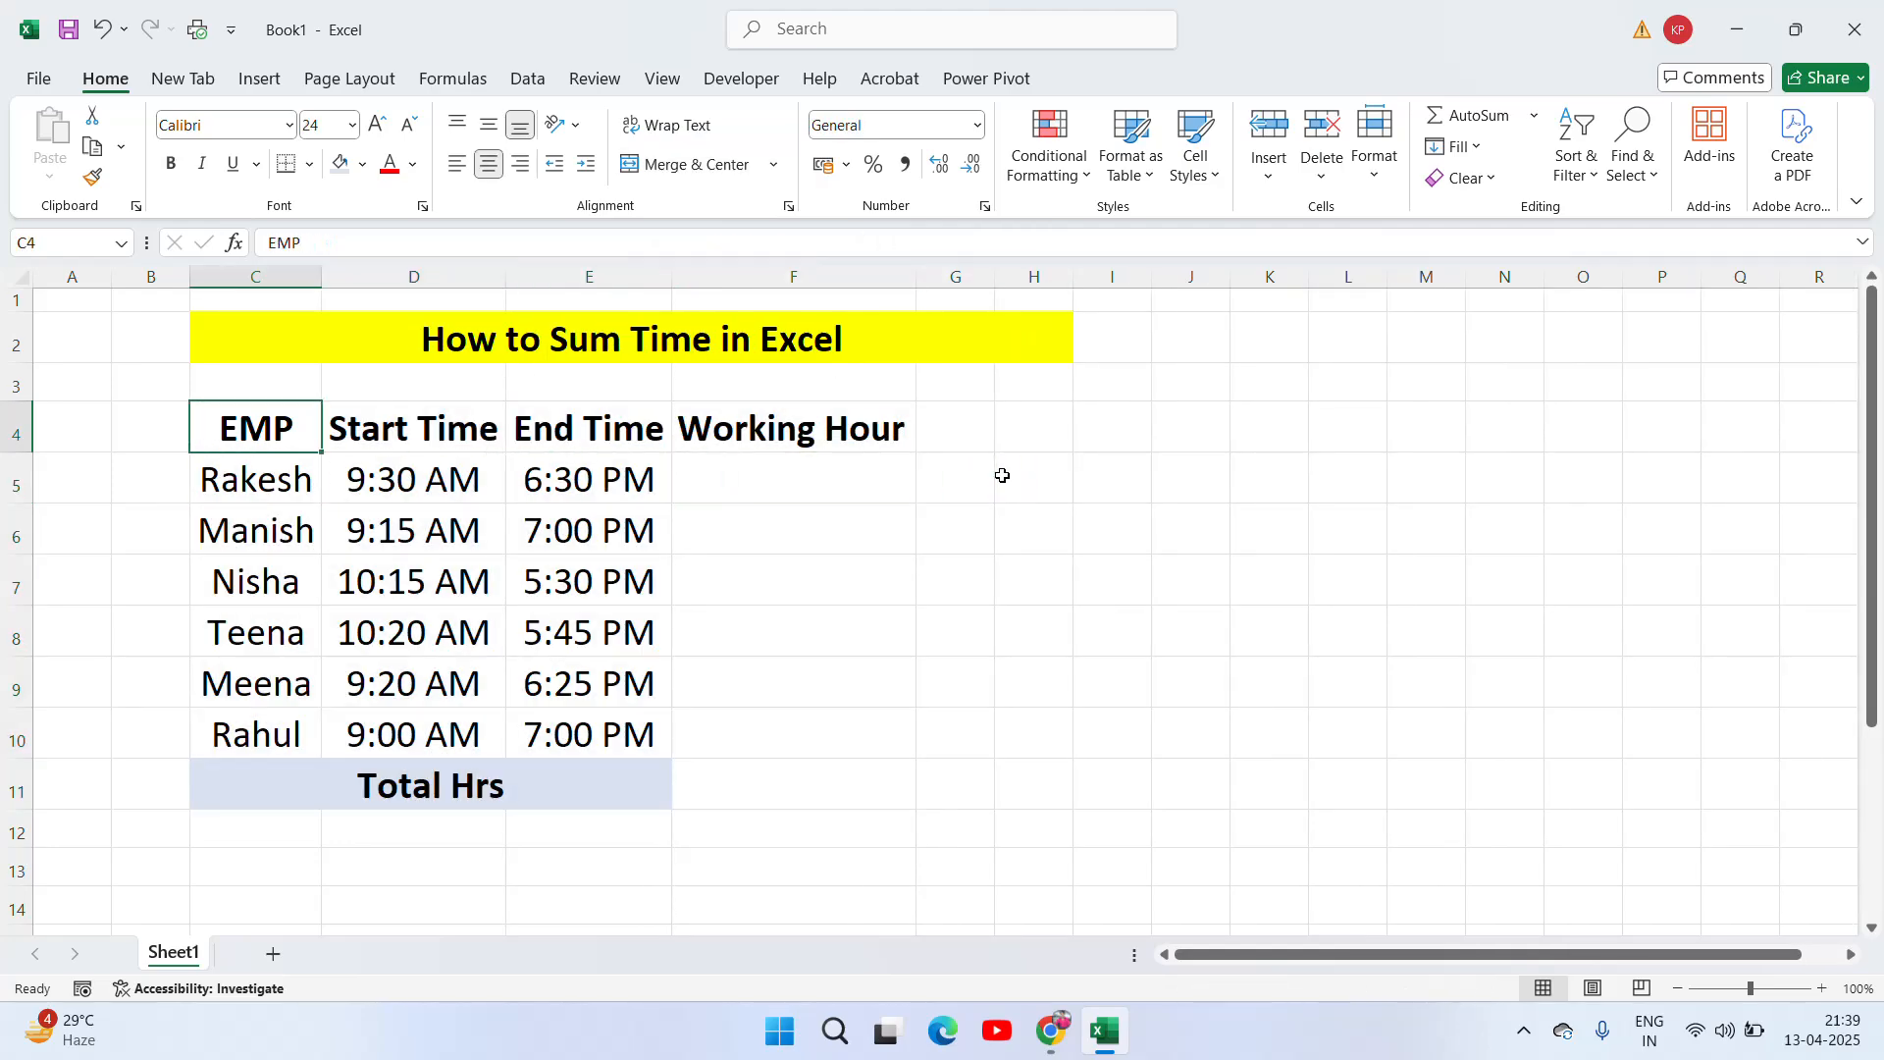
{"action": "key", "text": "shift+Down"}
{"action": "key", "text": "shift+Down"}
{"action": "key", "text": "shift+Down"}
{"action": "key", "text": "shift+Down"}
{"action": "key", "text": "shift+Down"}
{"action": "key", "text": "shift+Down"}
{"action": "key", "text": "shift+Down"}
{"action": "key", "text": "shift+Right"}
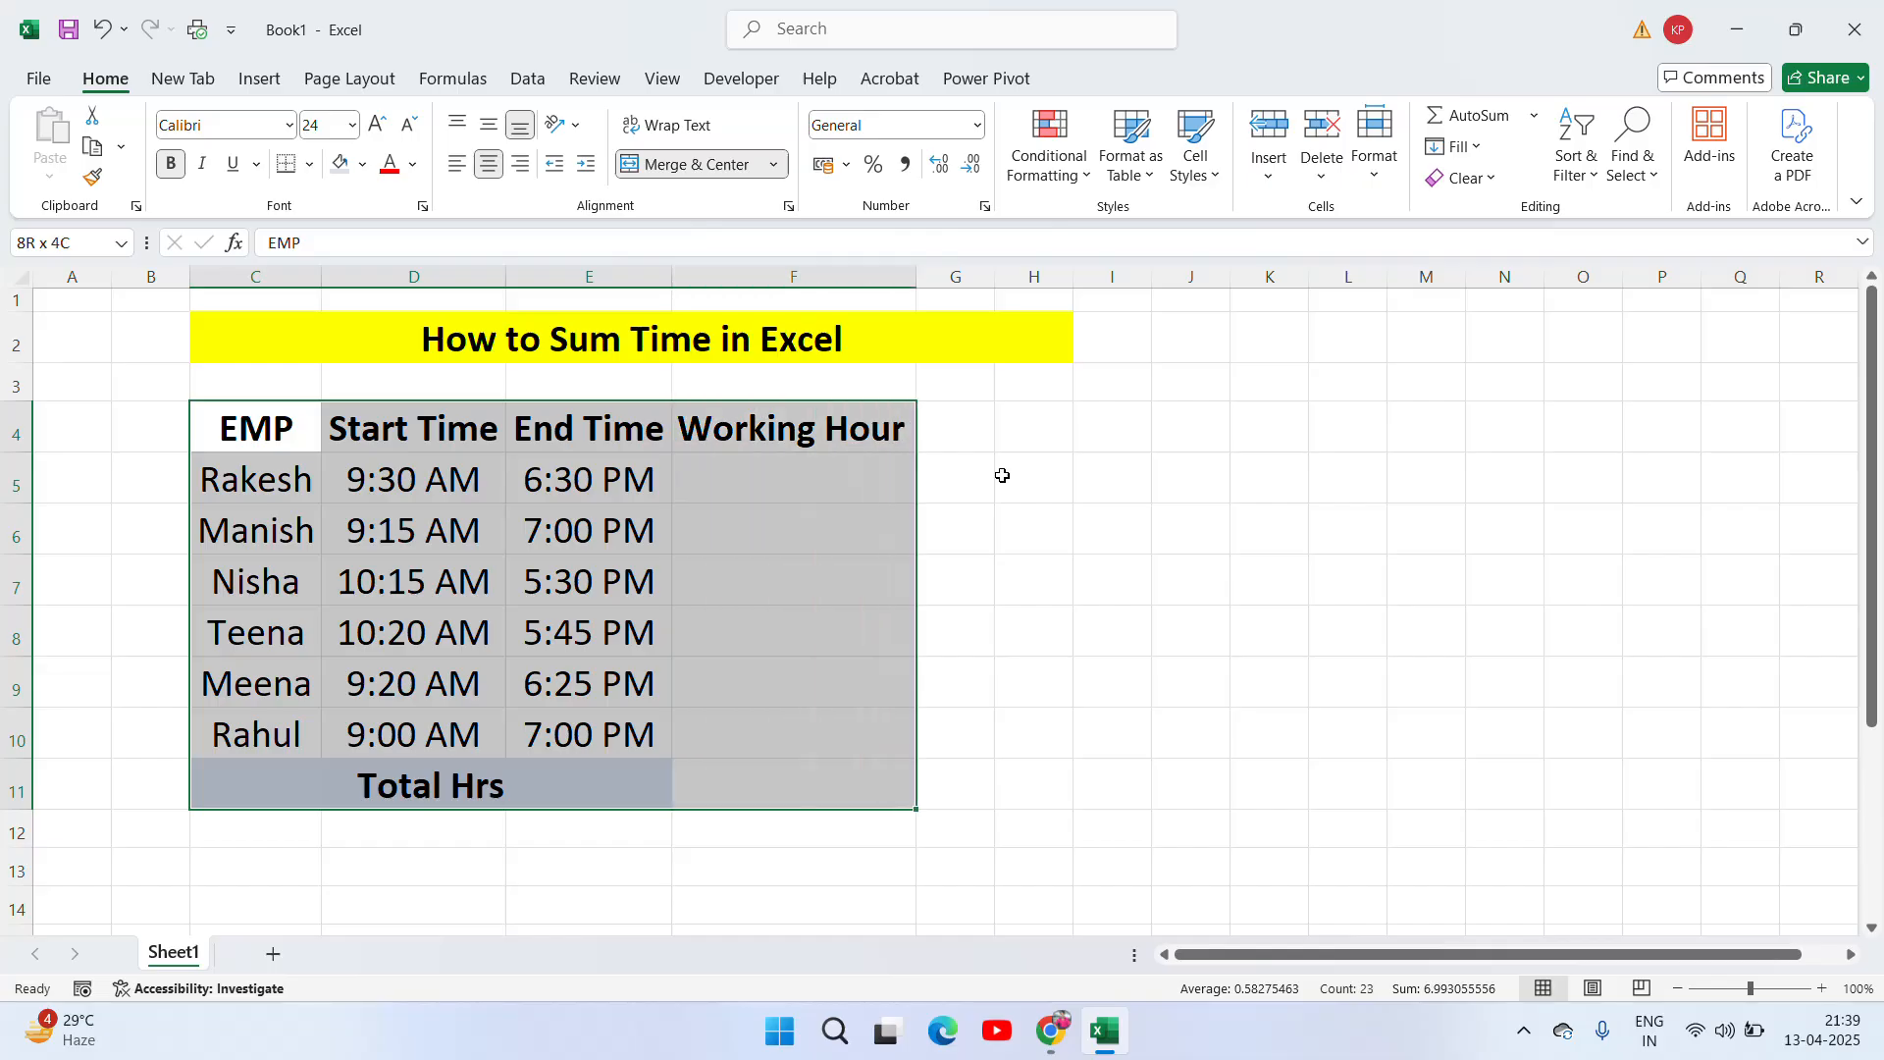
{"action": "left_click", "coordinate": [309, 164]}
{"action": "left_click", "coordinate": [302, 422]}
Step: Calculate the first employee's working hours in cell F5 with the formula =E5-D5
{"action": "left_click", "coordinate": [889, 476]}
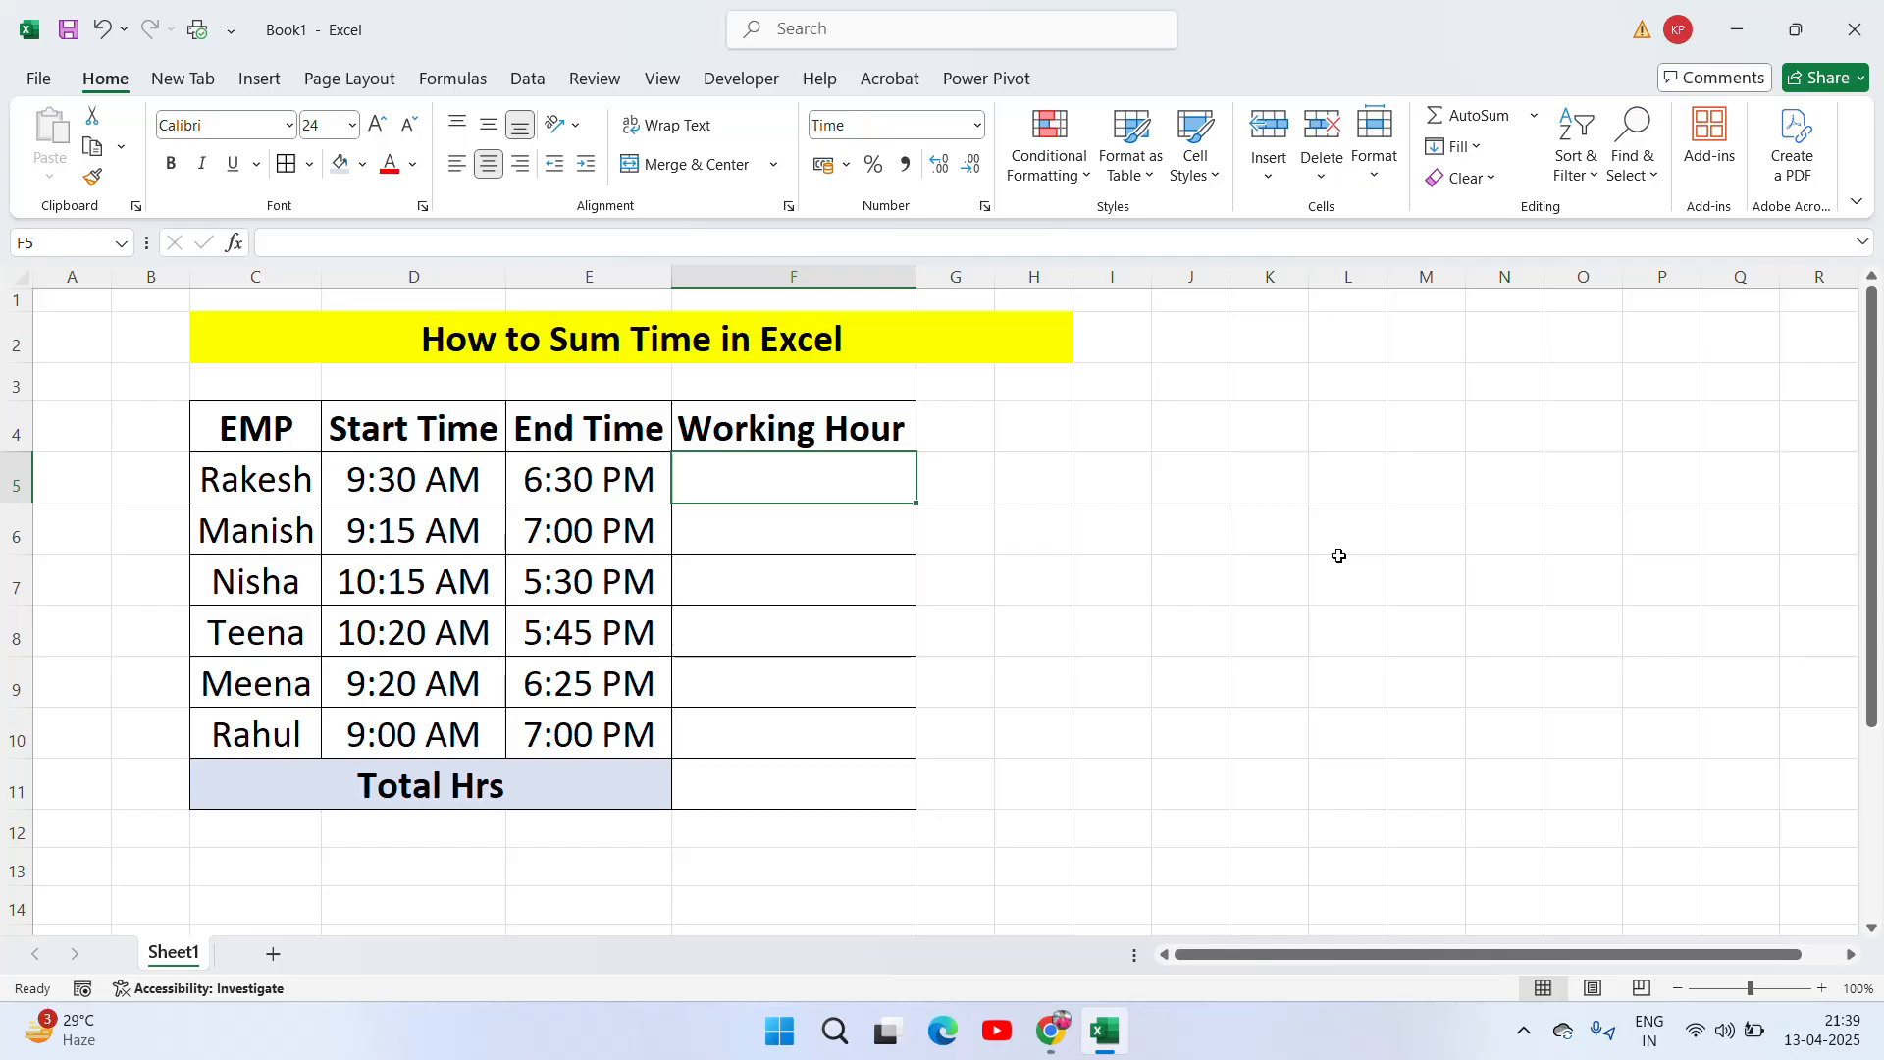
{"action": "type", "text": "="}
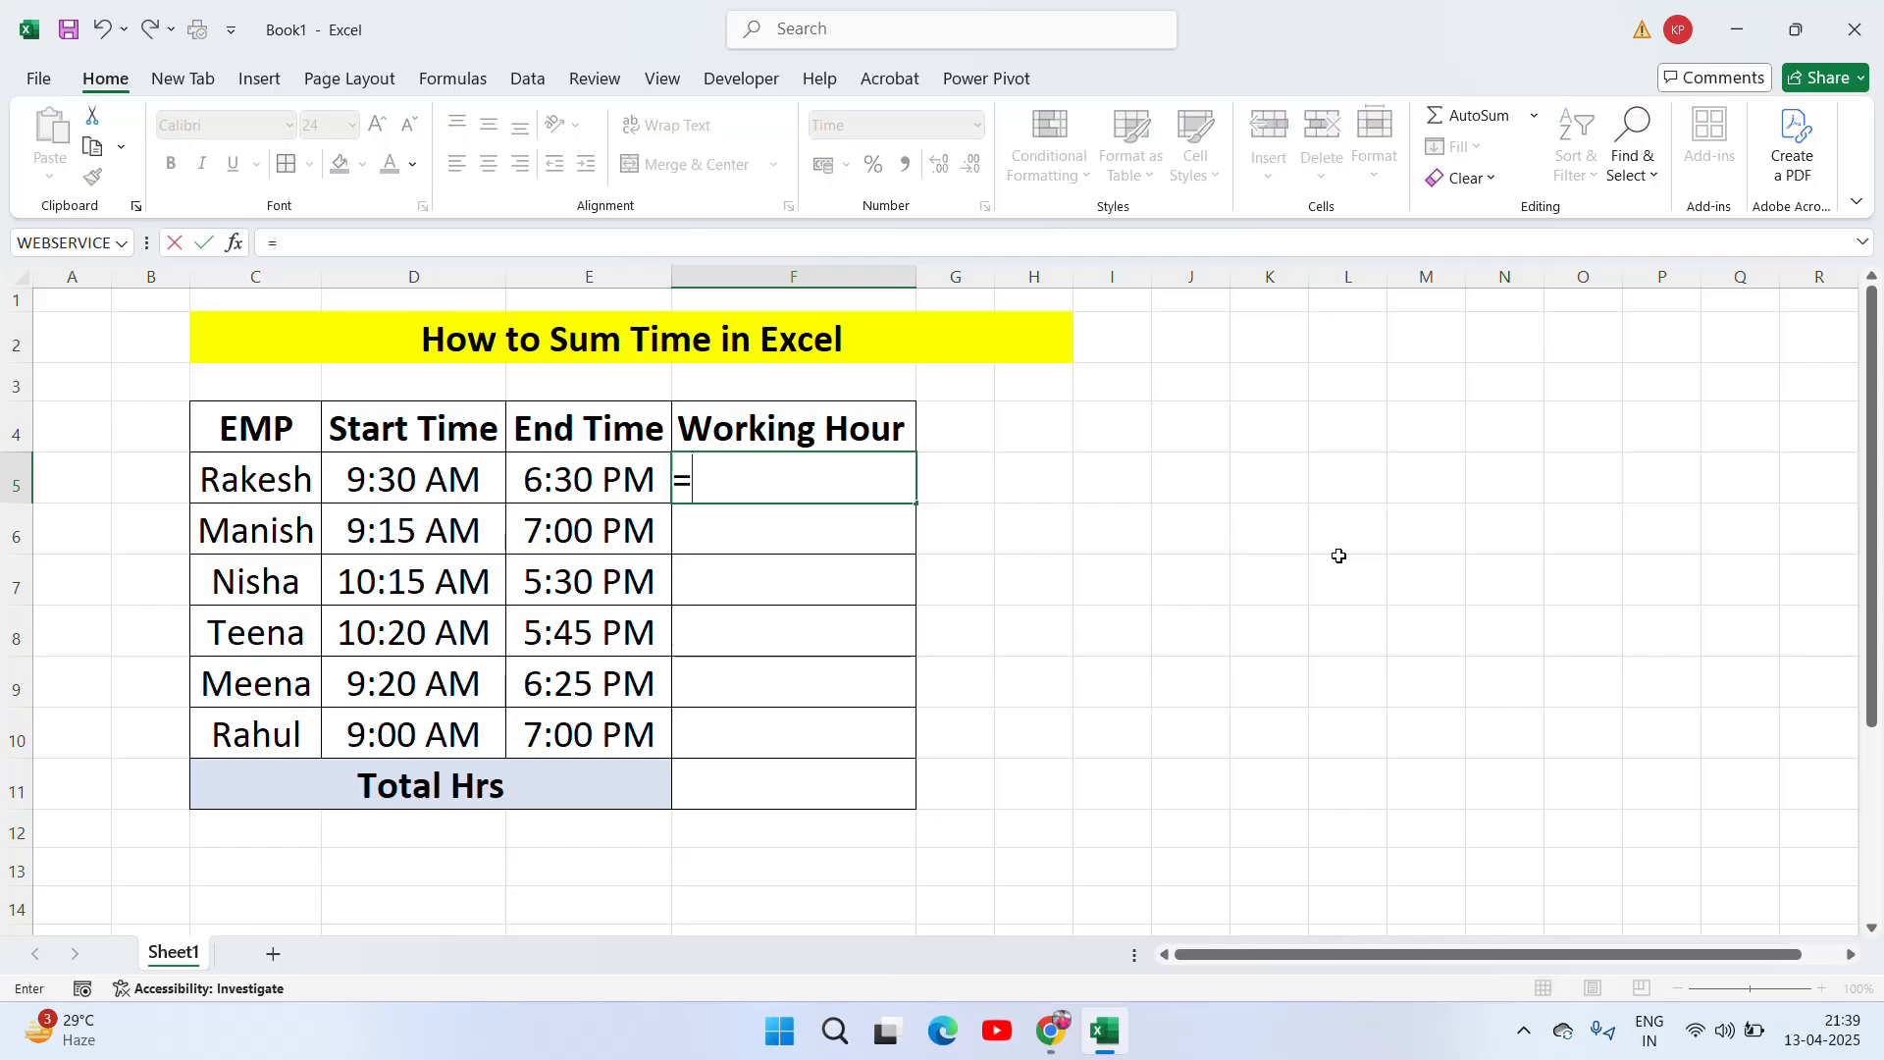
{"action": "key", "text": "Left"}
{"action": "type", "text": "-"}
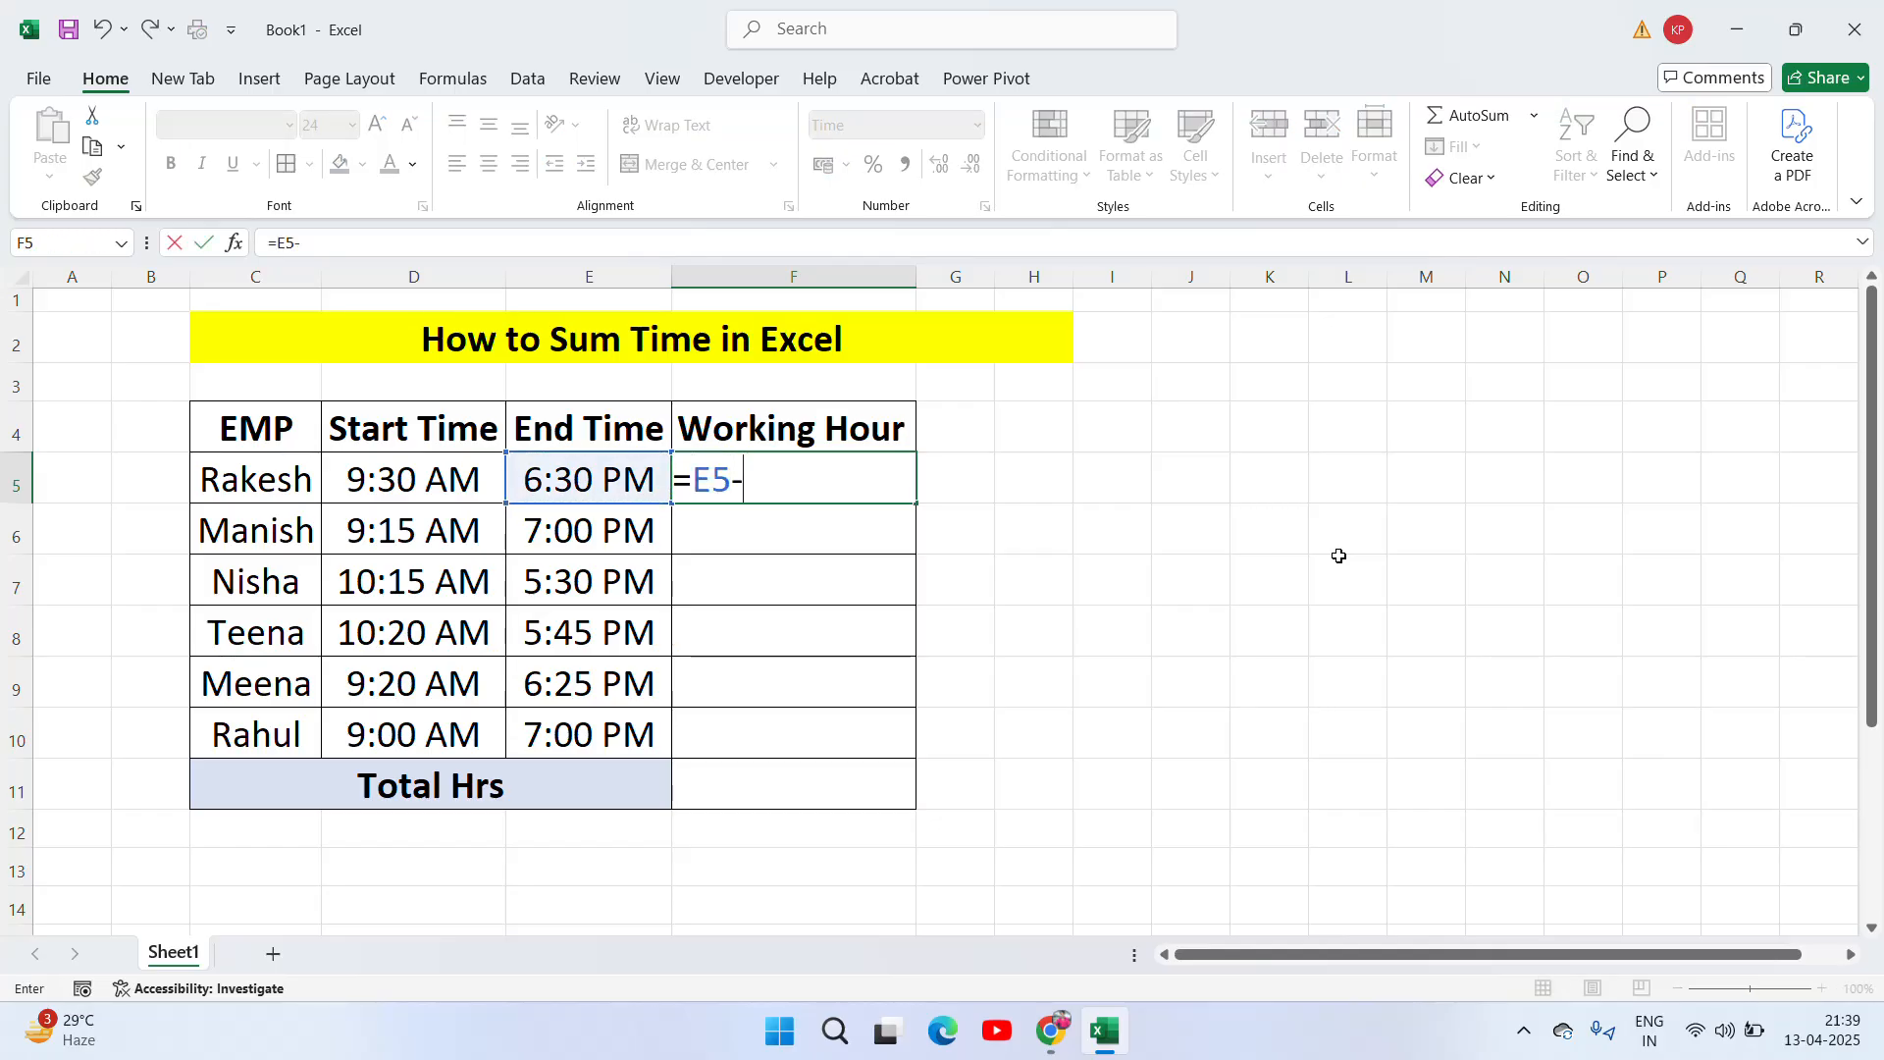
{"action": "key", "text": "Left"}
{"action": "key", "text": "Left"}
{"action": "key", "text": "ctrl+Return"}
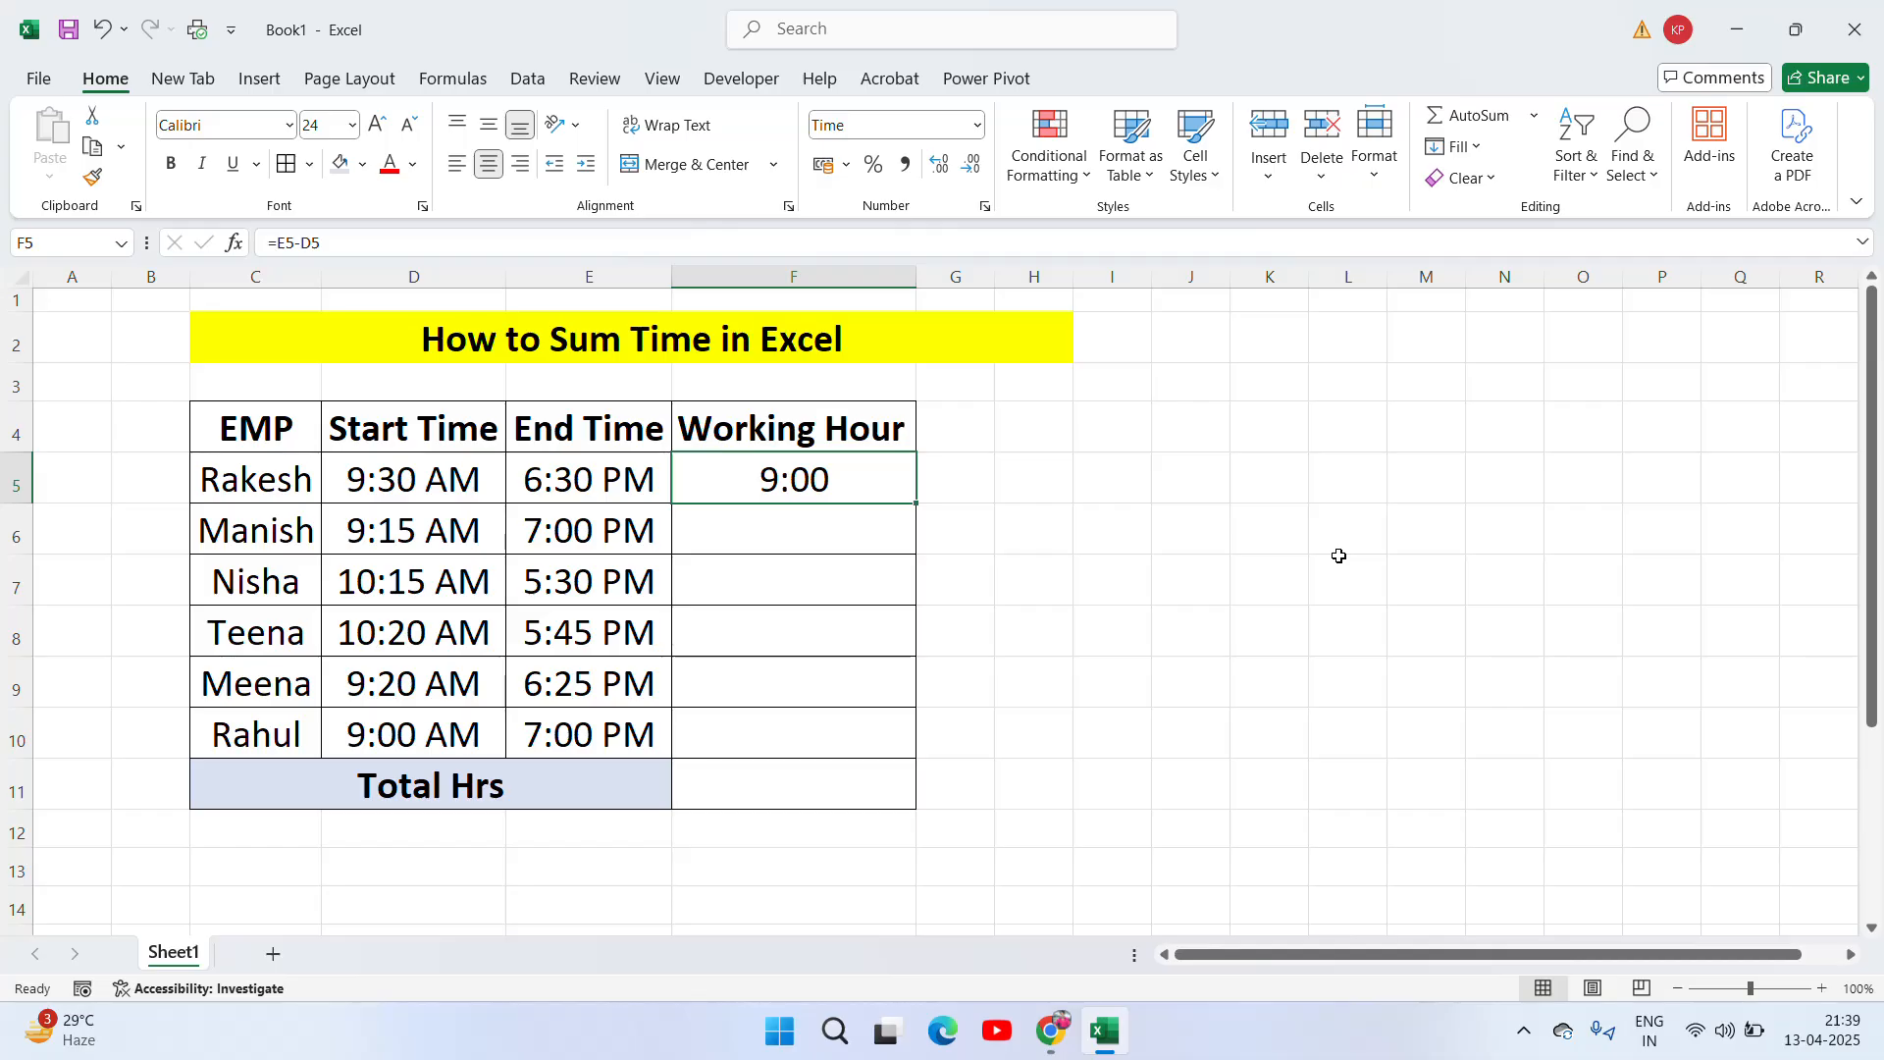
Step: Copy the working-hour formula from F5 down the column through F10
{"action": "key", "text": "ctrl+c"}
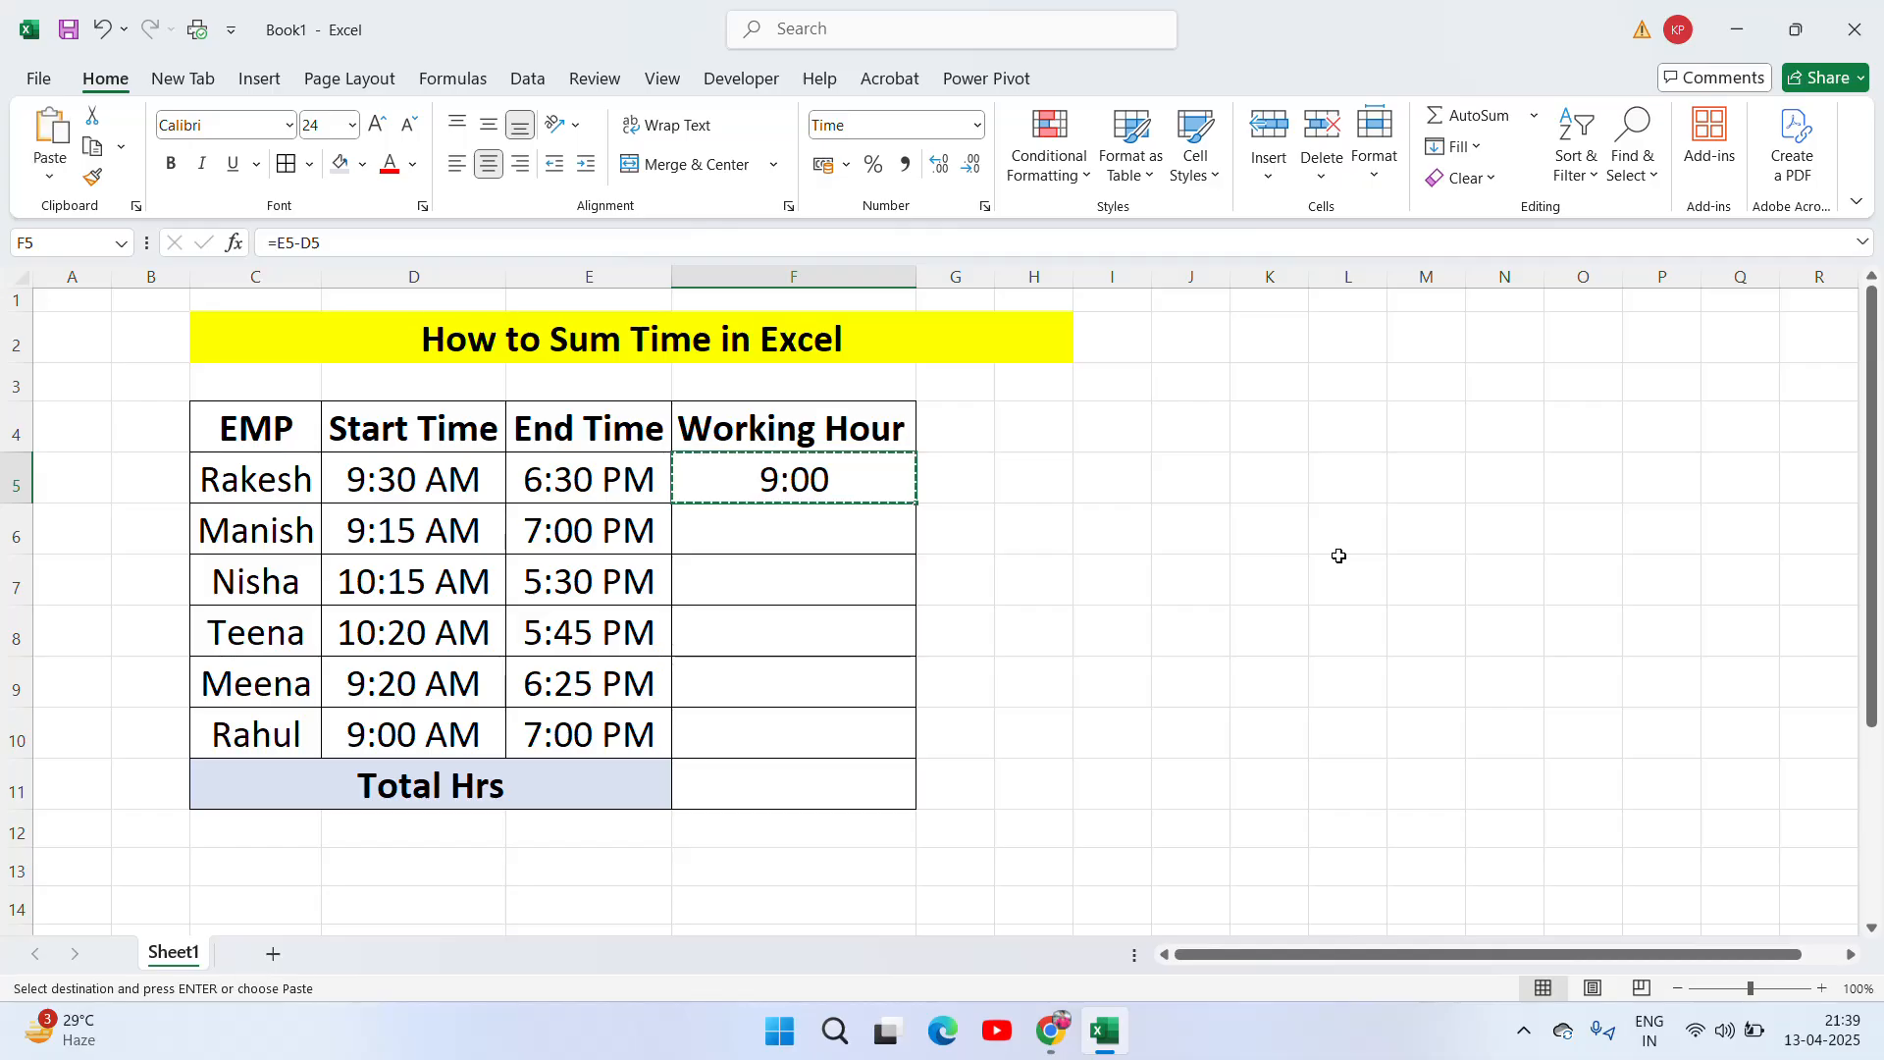
{"action": "key", "text": "Left"}
{"action": "key", "text": "ctrl+Down"}
{"action": "key", "text": "Right"}
{"action": "key", "text": "ctrl+shift+Up"}
{"action": "key", "text": "ctrl+v"}
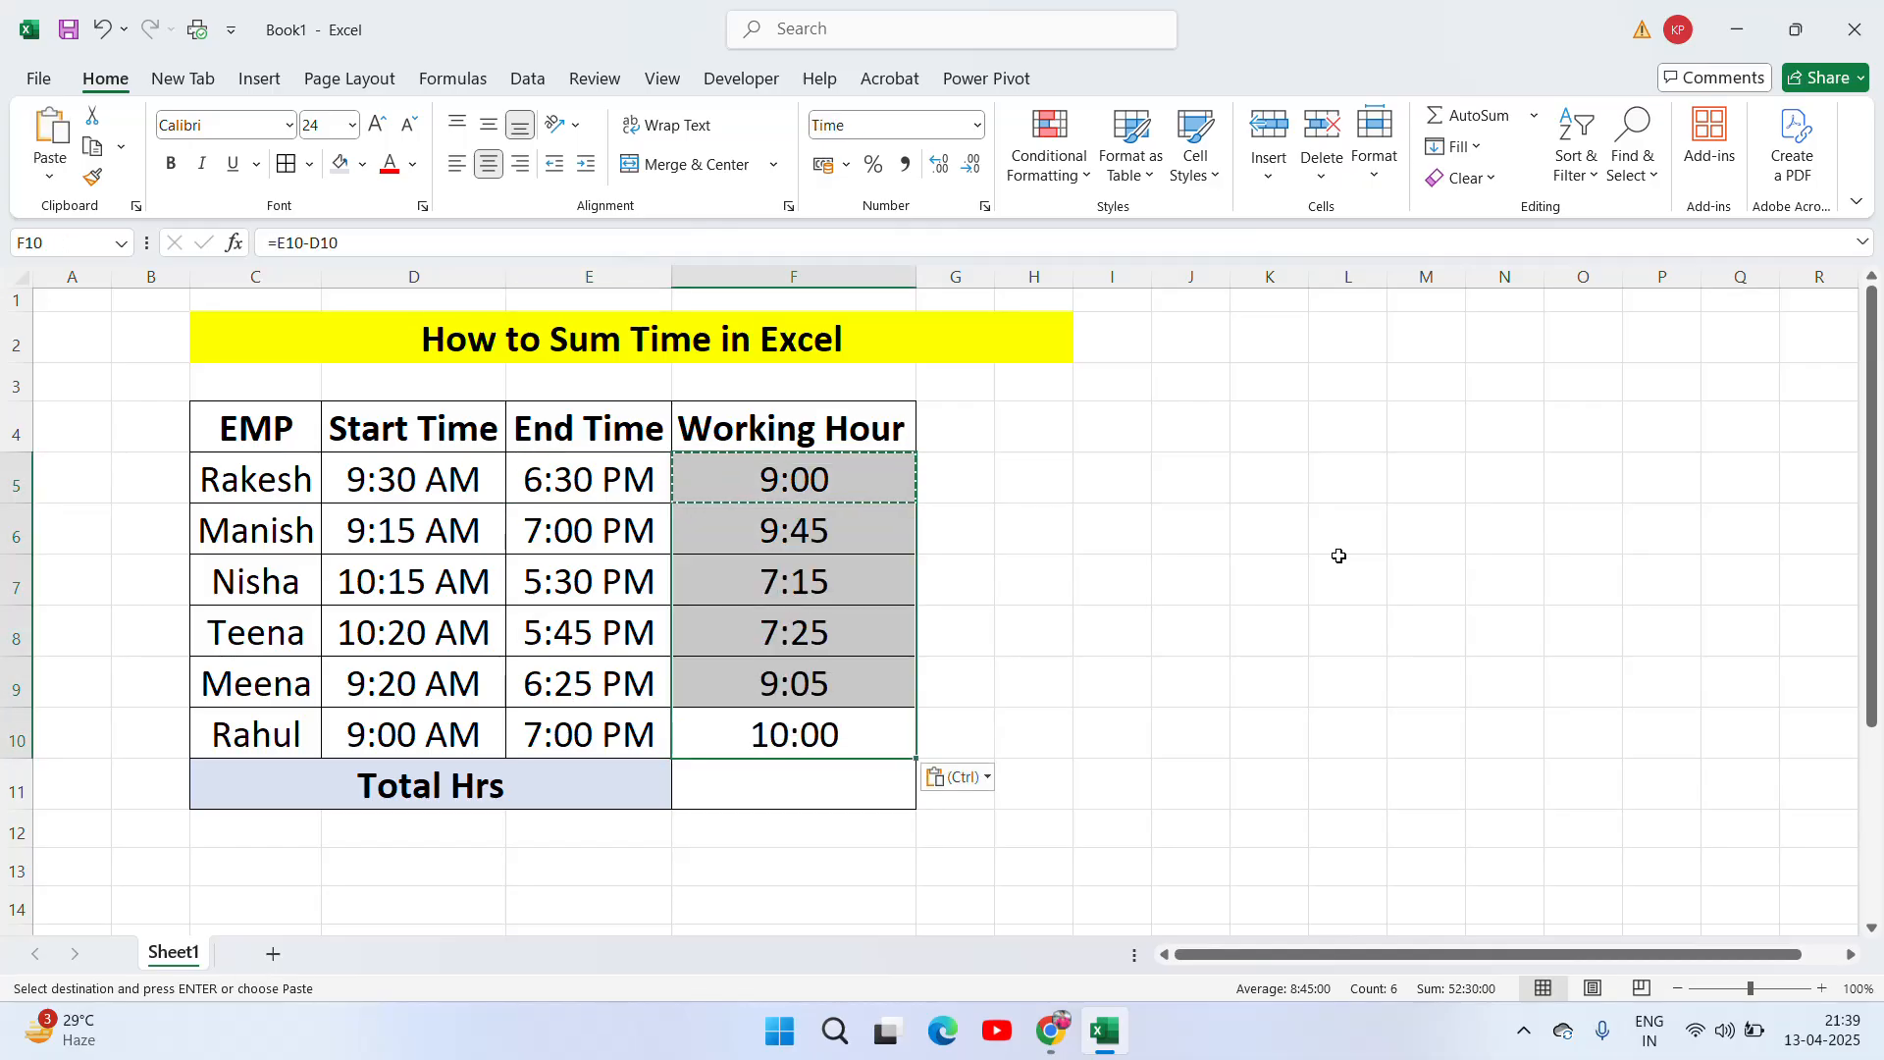
{"action": "key", "text": "Escape"}
Step: Examine the start and end times and formulas of the first two employees, and review the working hours in F5:F10
{"action": "left_click", "coordinate": [727, 491]}
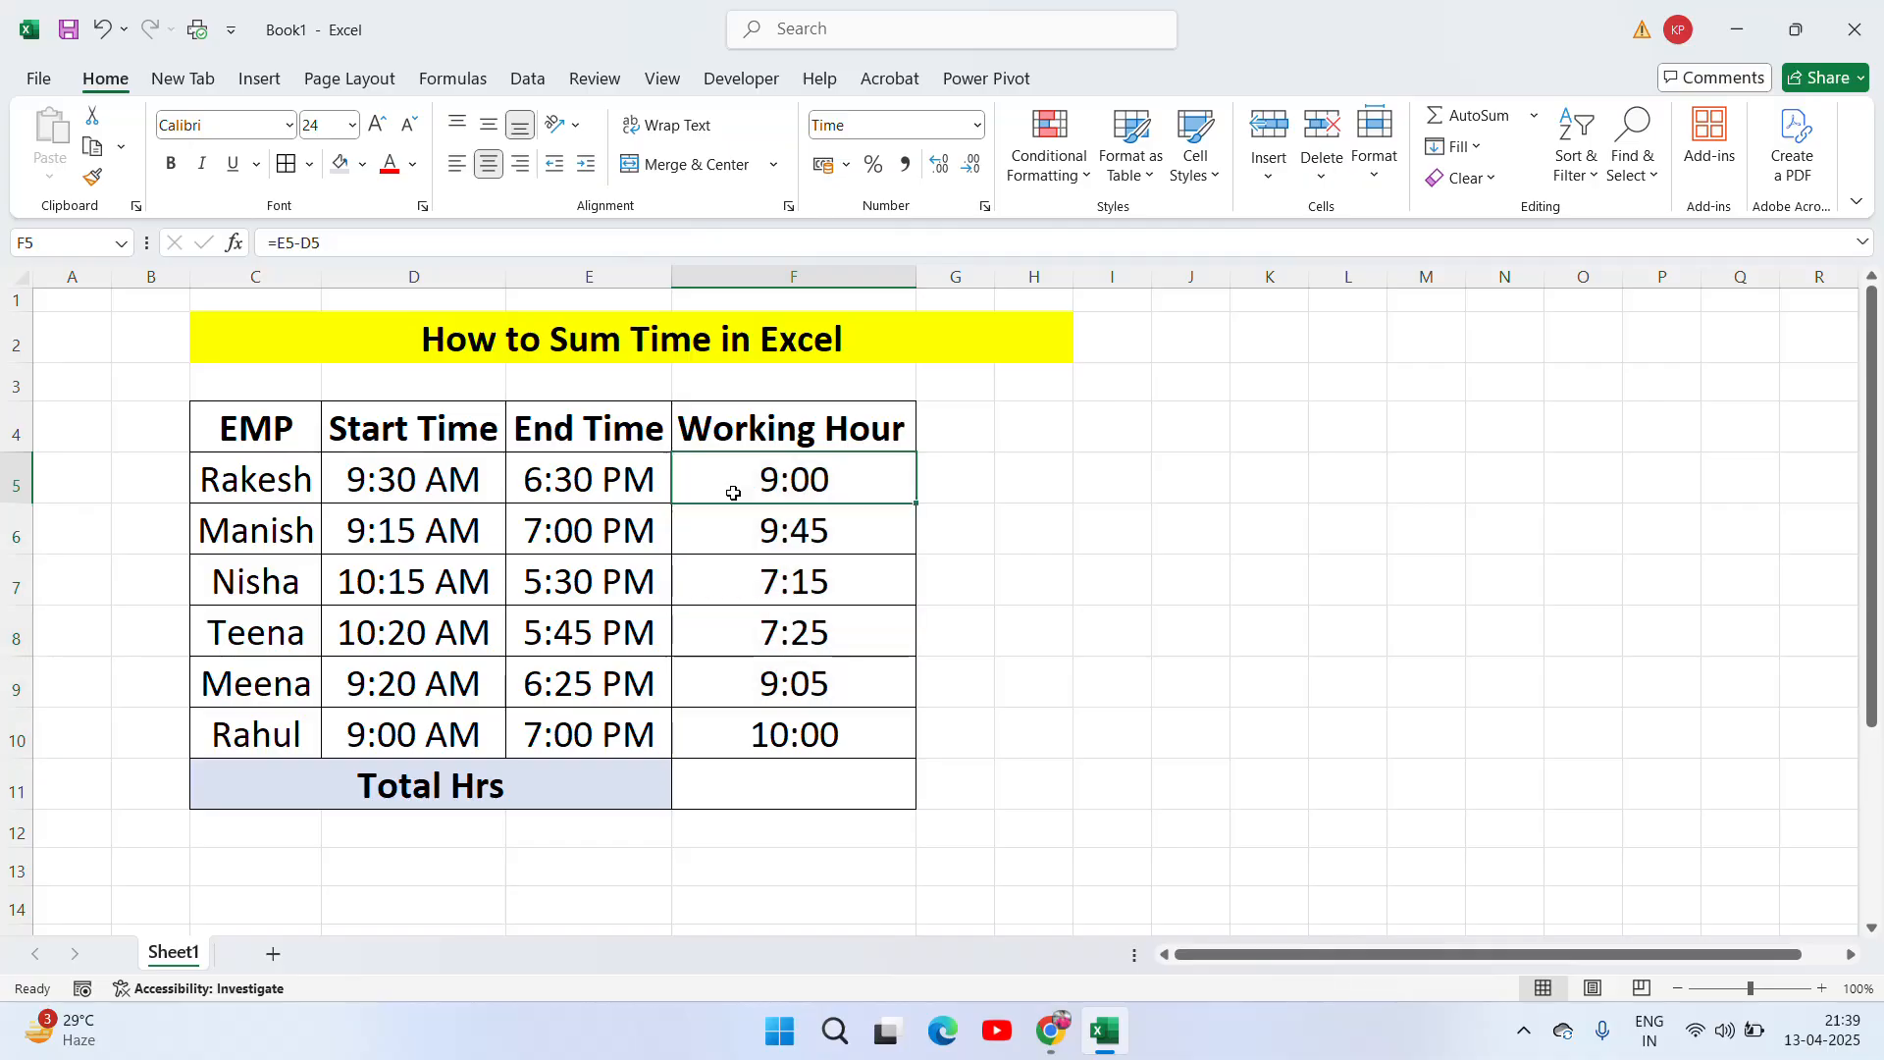
{"action": "key", "text": "Left"}
{"action": "key", "text": "Left"}
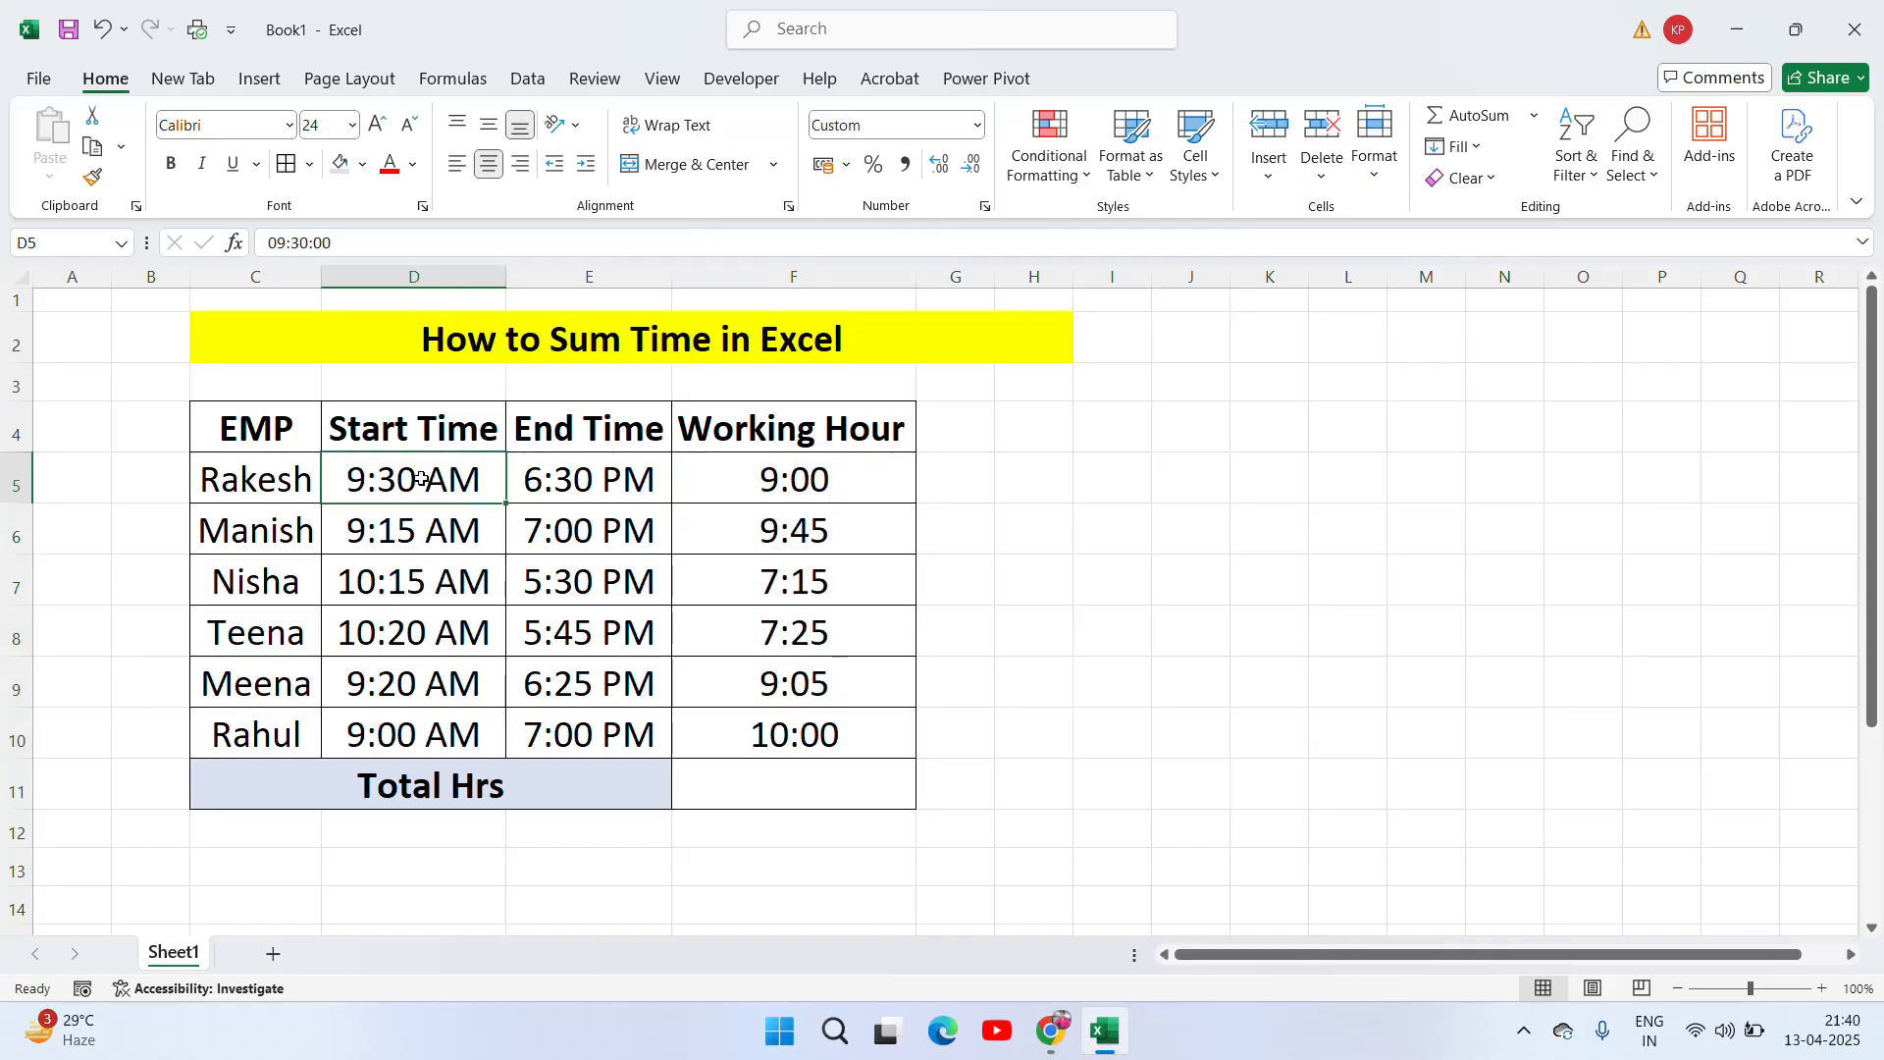
{"action": "key", "text": "Right"}
{"action": "left_click", "coordinate": [800, 476]}
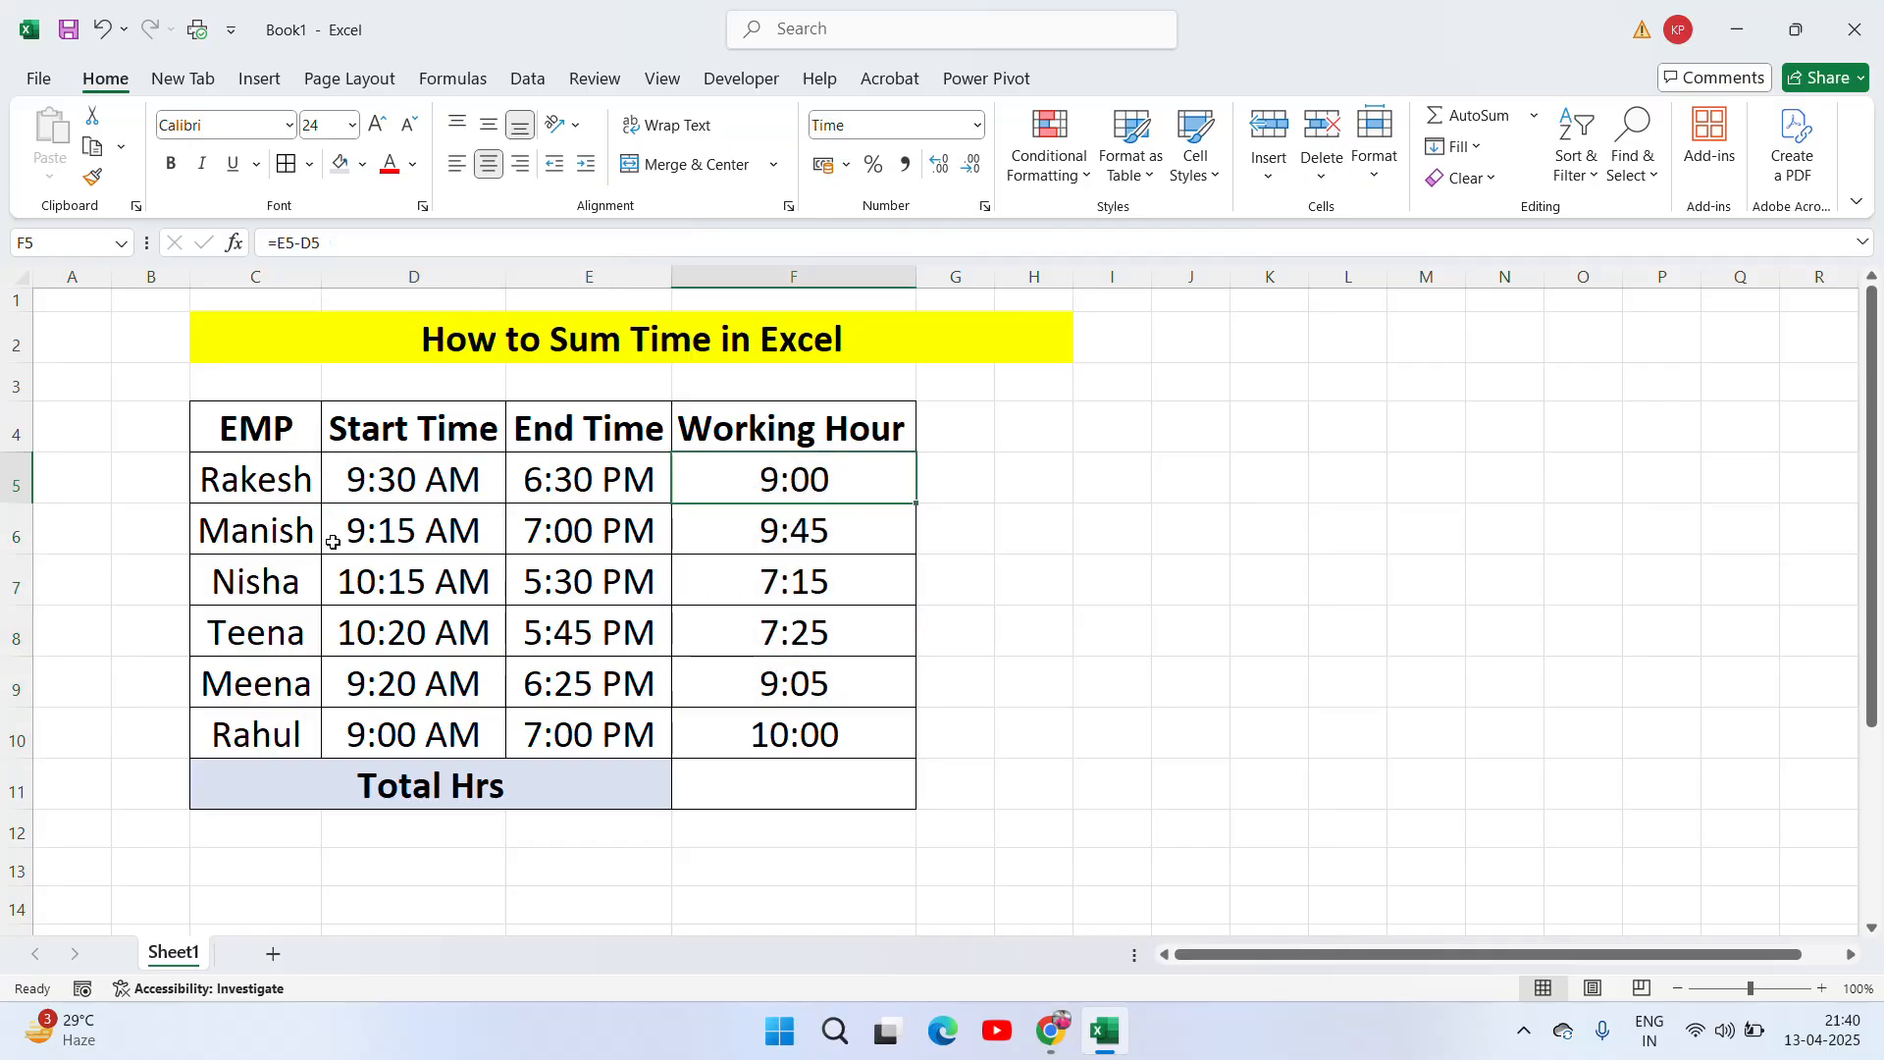
{"action": "left_click_drag", "start_coordinate": [256, 538], "coordinate": [440, 535]}
{"action": "left_click", "coordinate": [442, 534]}
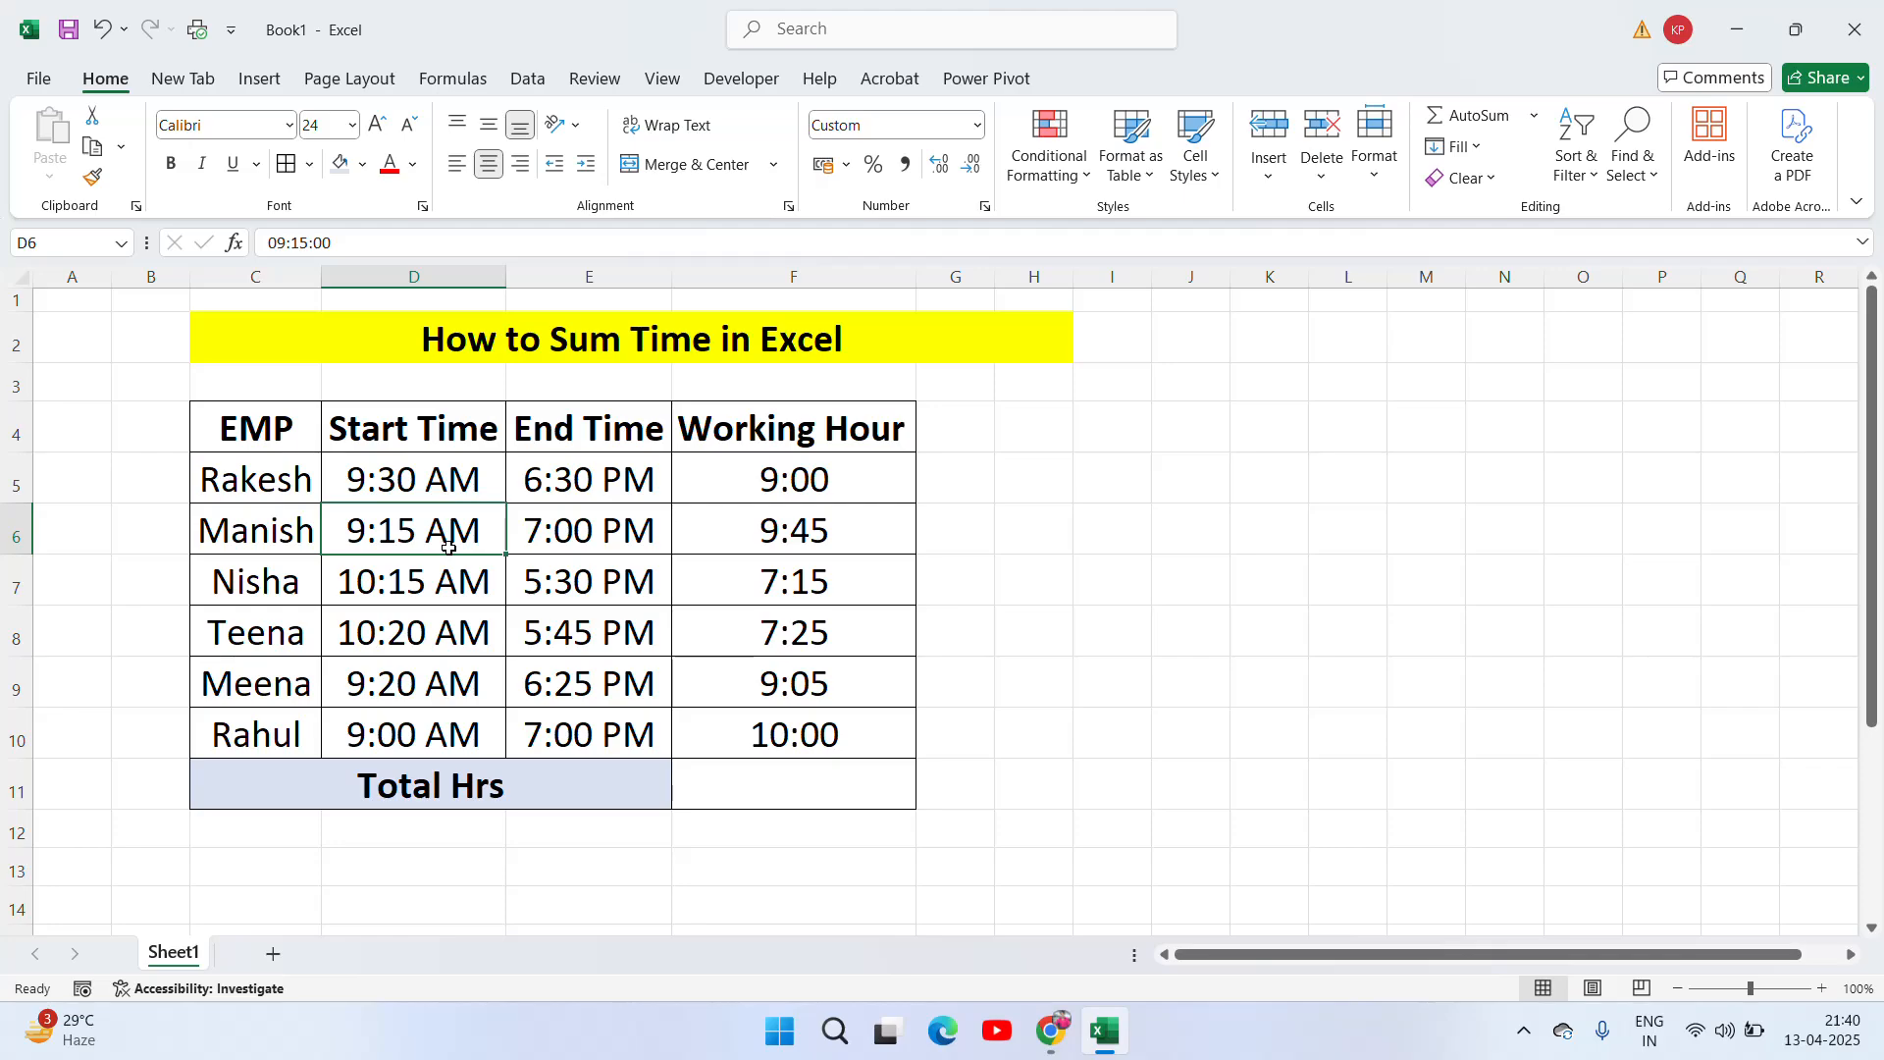
{"action": "left_click", "coordinate": [577, 540]}
{"action": "left_click", "coordinate": [844, 532]}
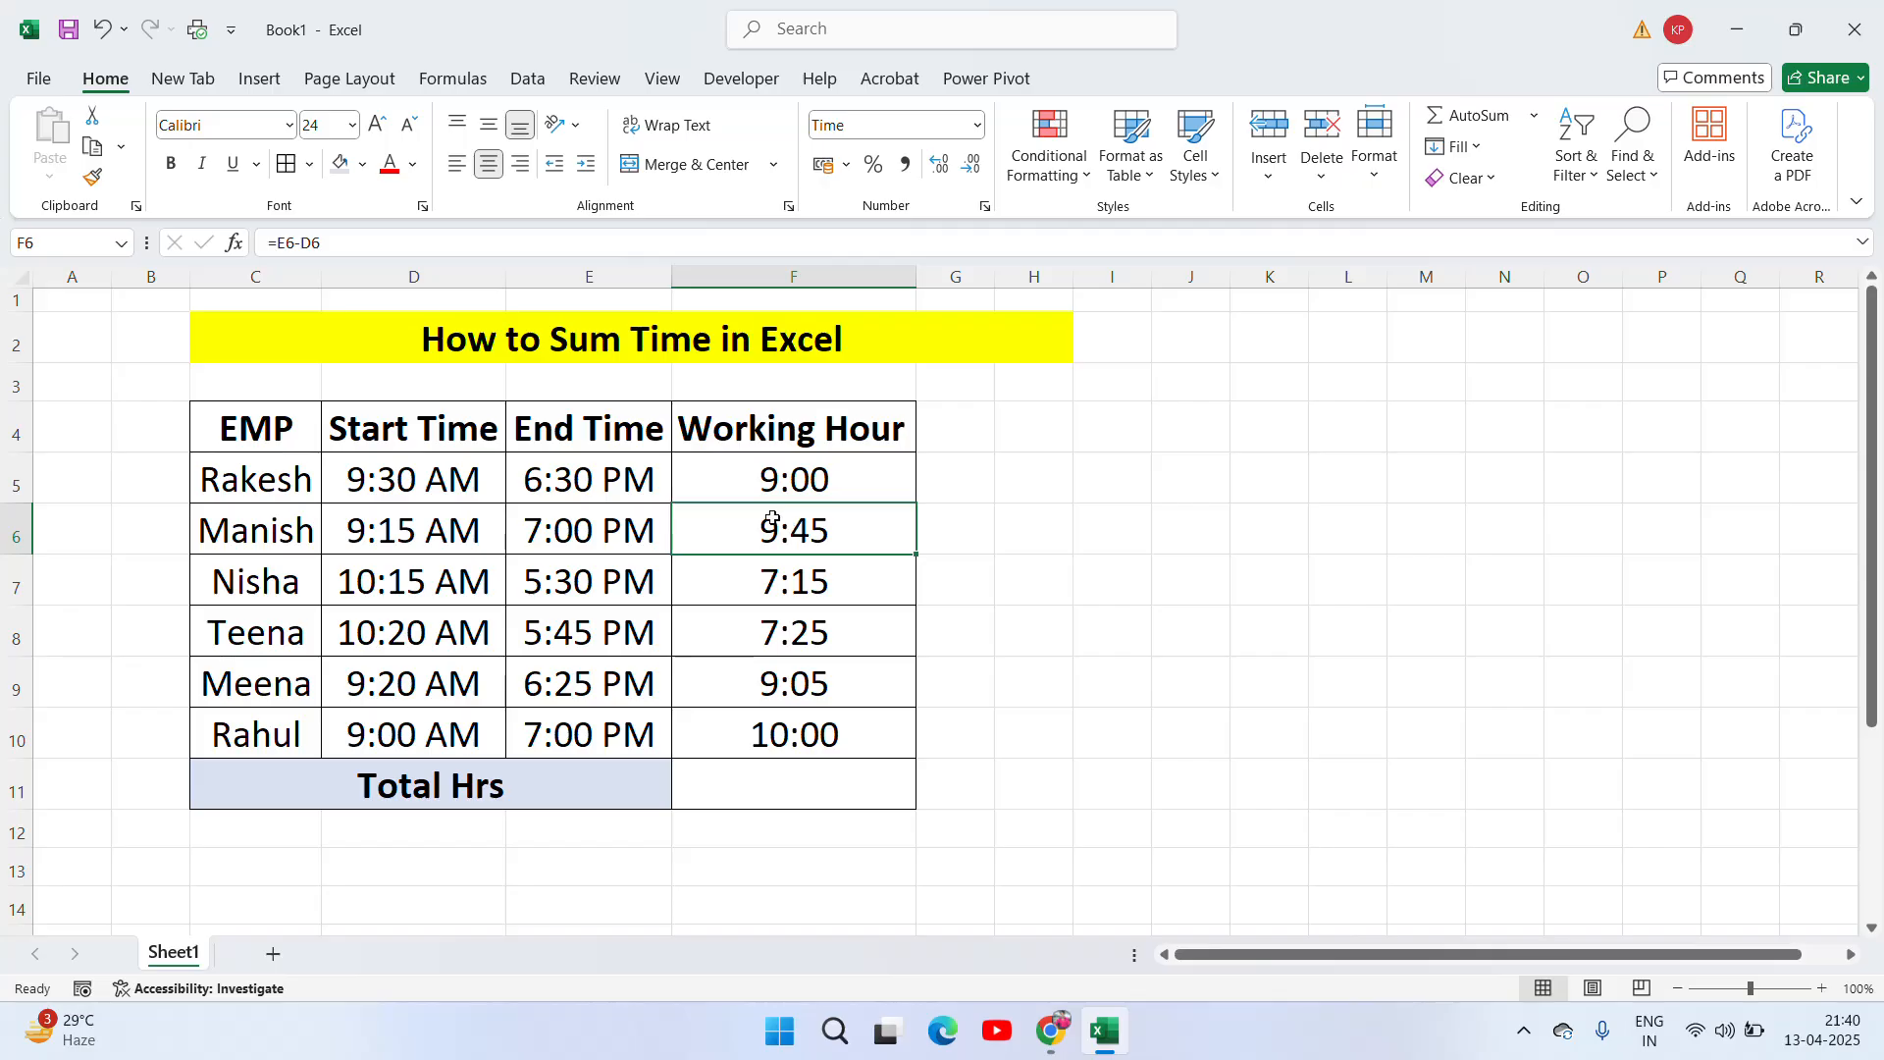
{"action": "left_click", "coordinate": [820, 472]}
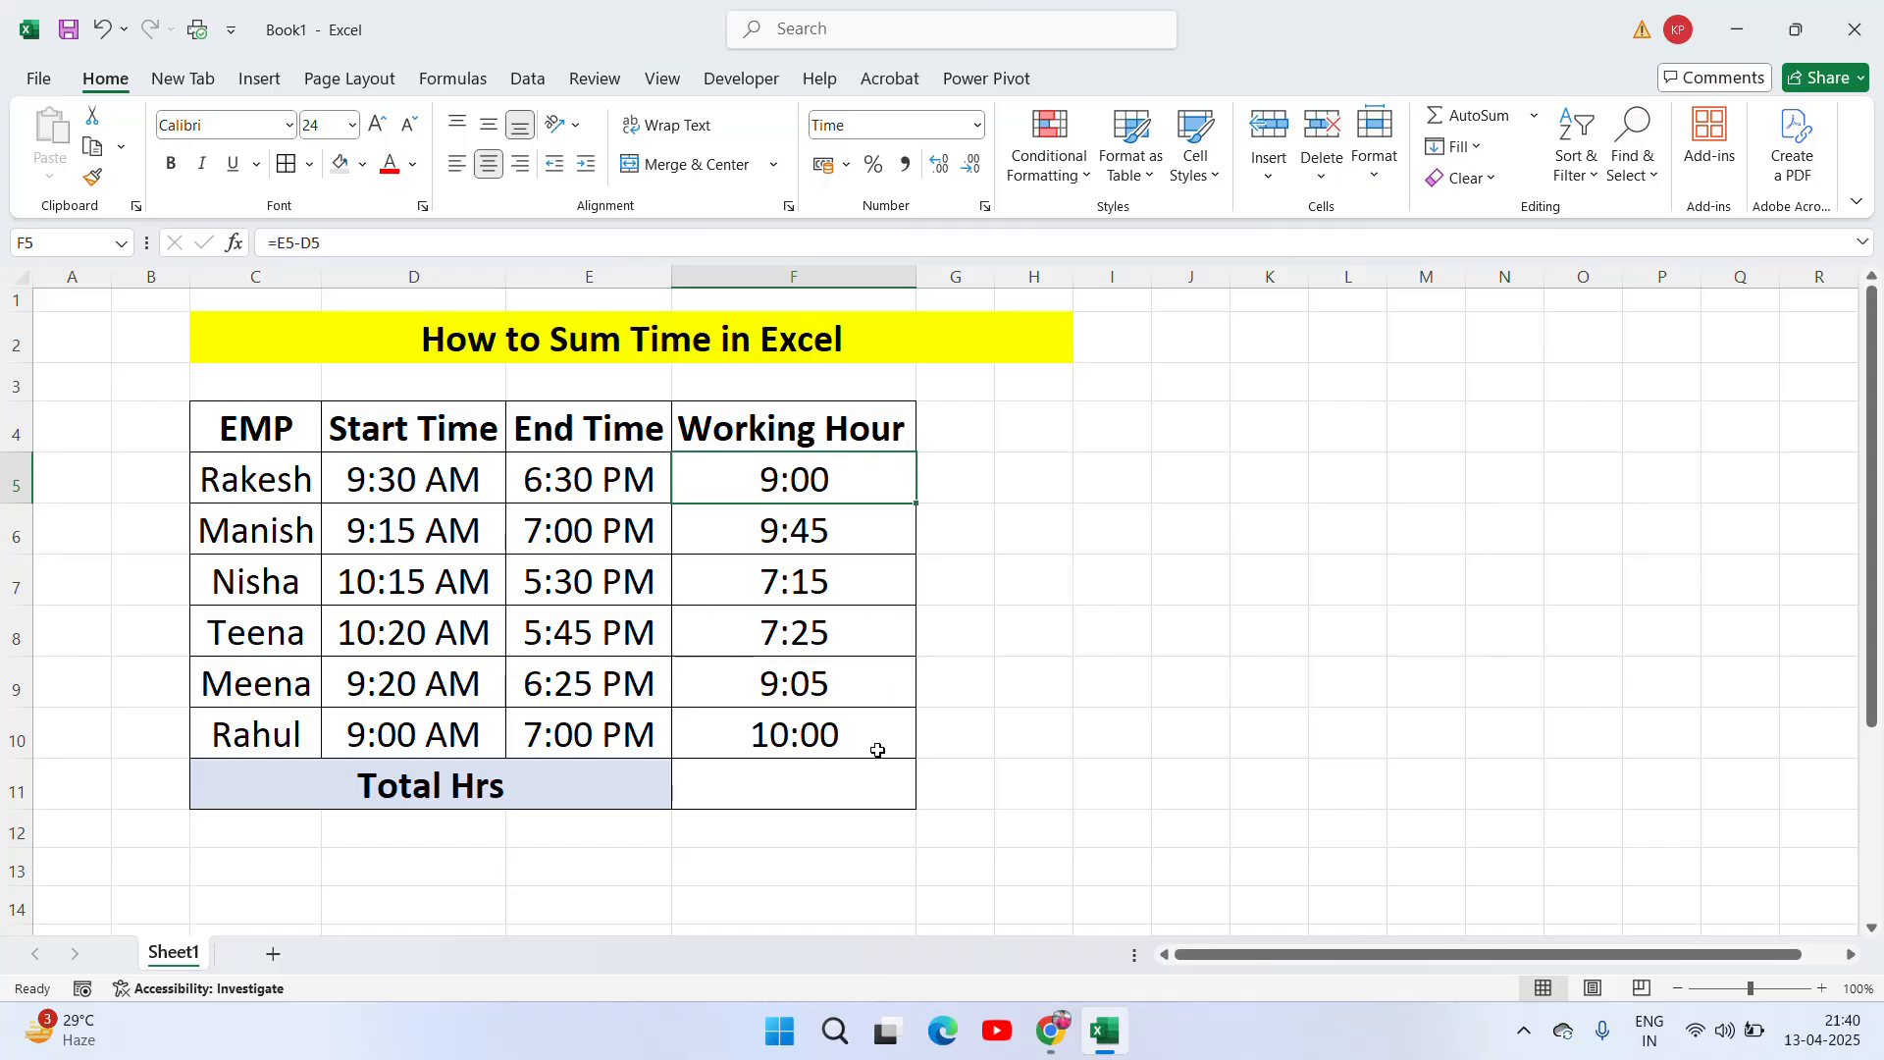
{"action": "left_click", "coordinate": [815, 782]}
{"action": "left_click", "coordinate": [843, 436]}
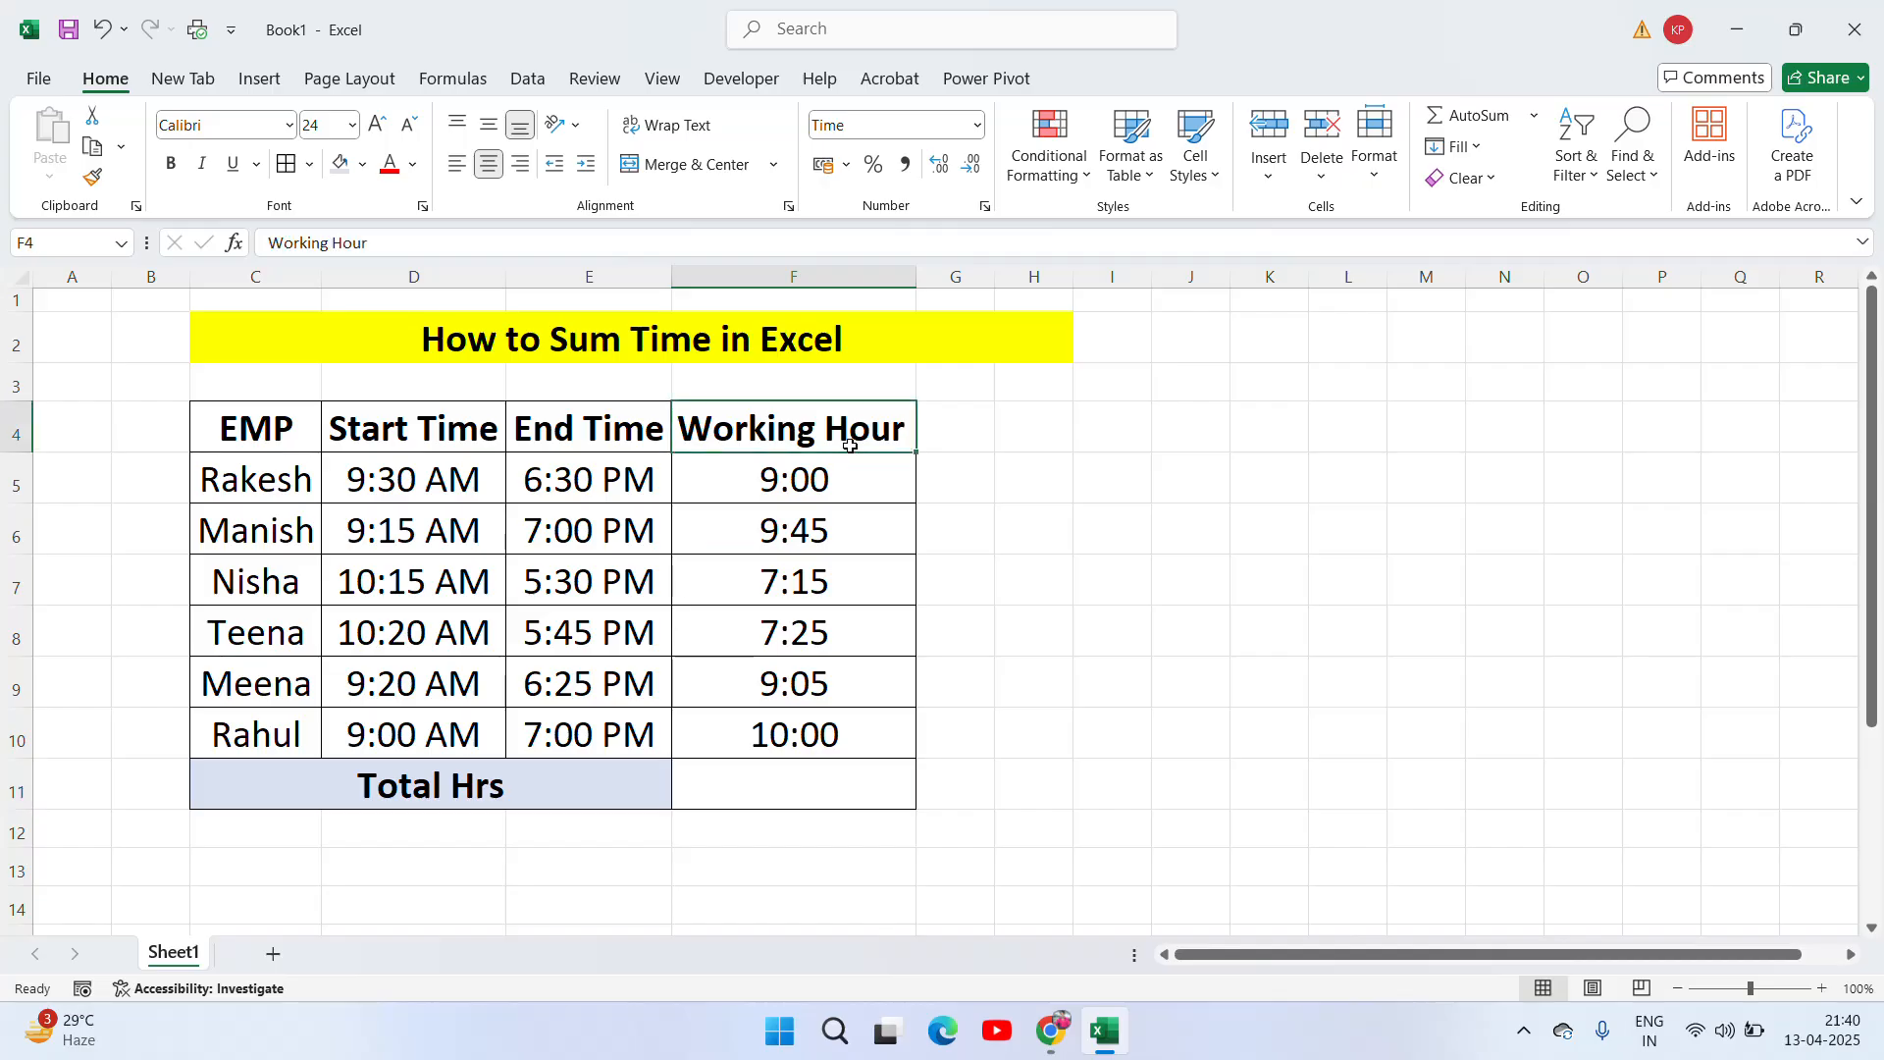
{"action": "key", "text": "Down"}
{"action": "key", "text": "shift+Down"}
{"action": "key", "text": "shift+Down"}
{"action": "key", "text": "shift+Down"}
{"action": "key", "text": "shift+Down"}
{"action": "key", "text": "shift+Down"}
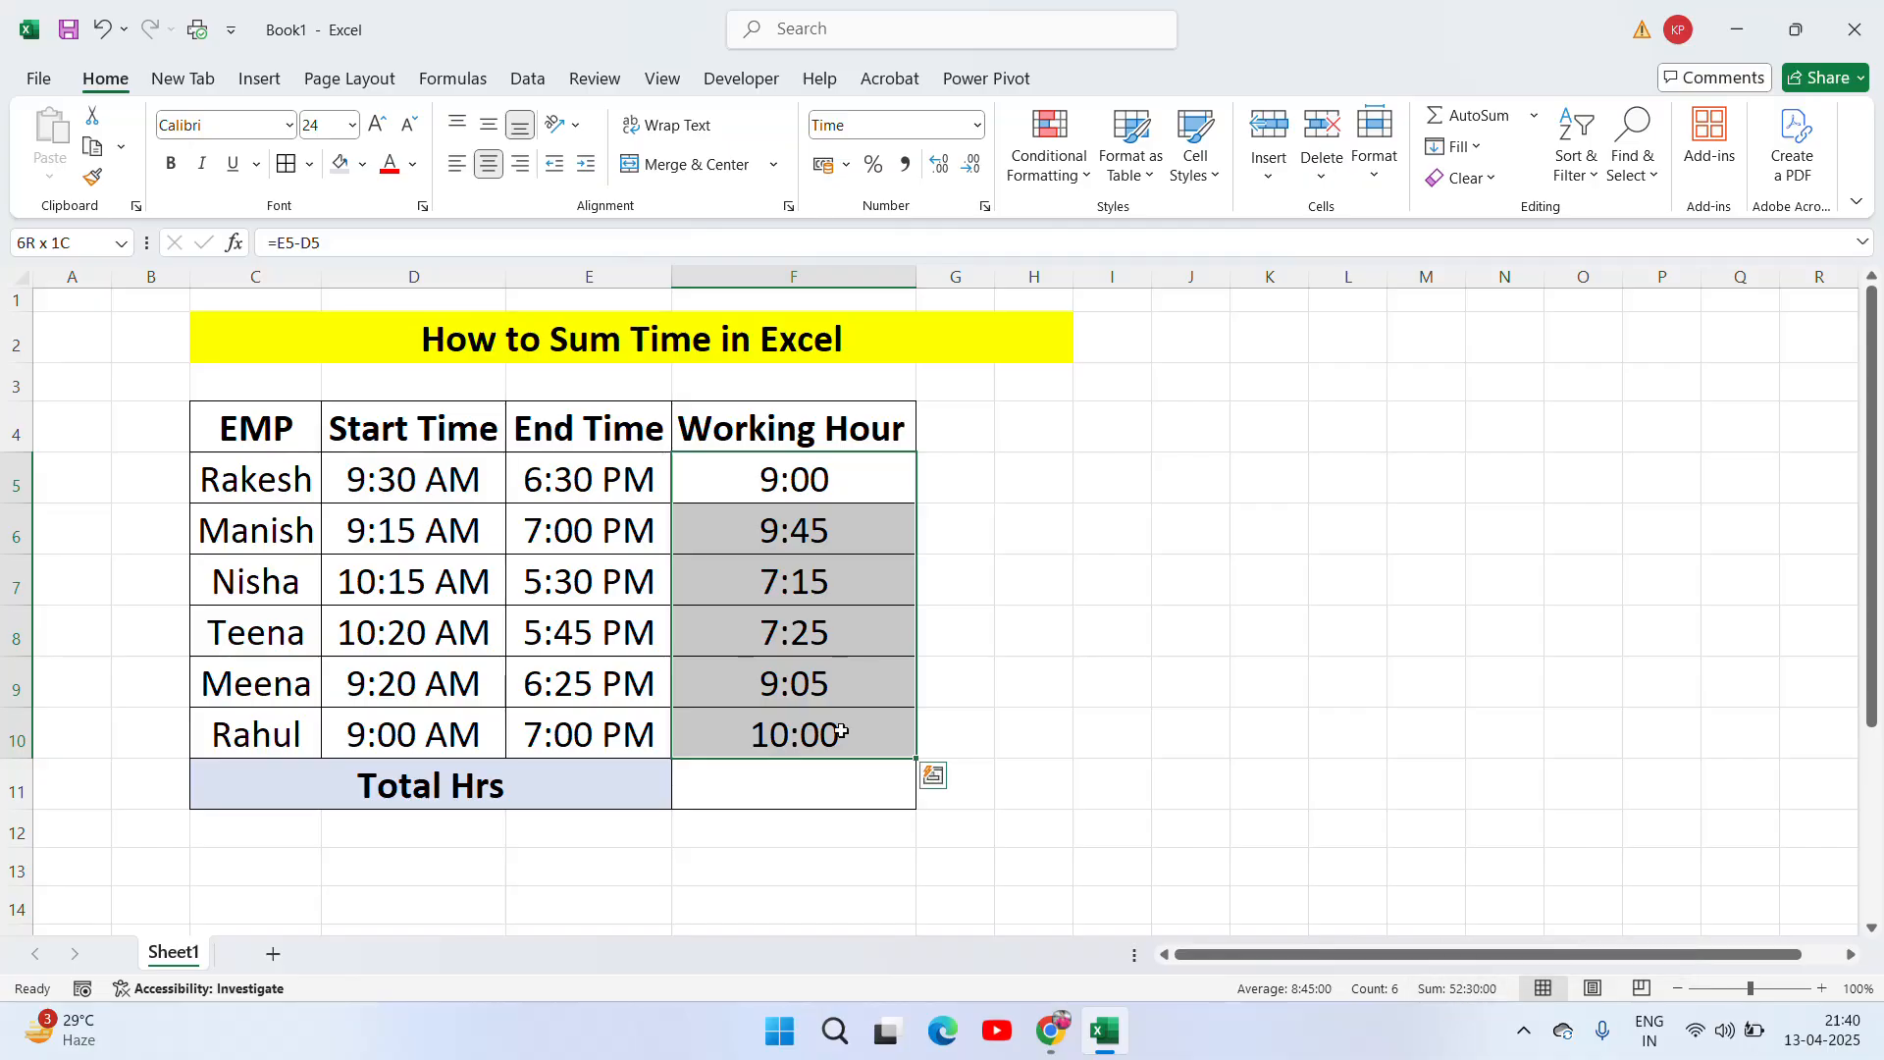
Step: Try totalling the working hours in cell F11 with =SUM(F5:F10), and clear that cell again
{"action": "left_click", "coordinate": [822, 793]}
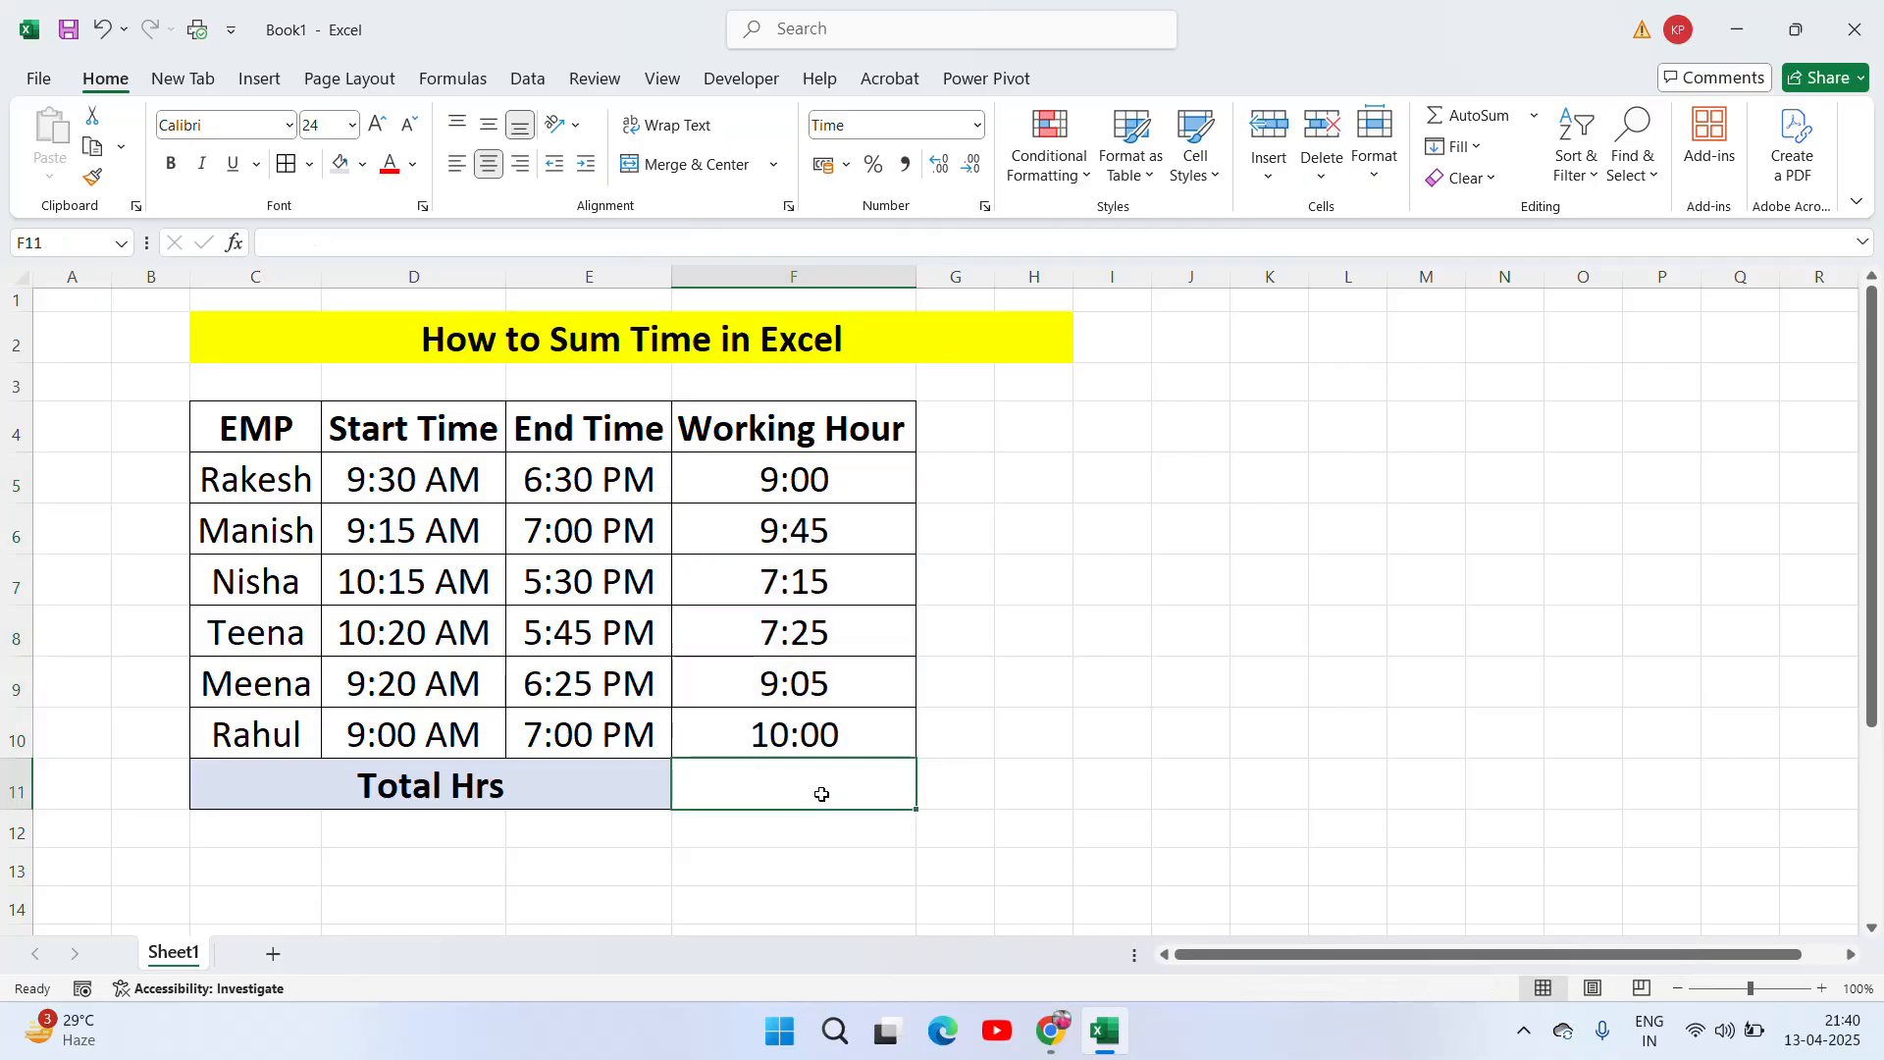
{"action": "type", "text": "=s"}
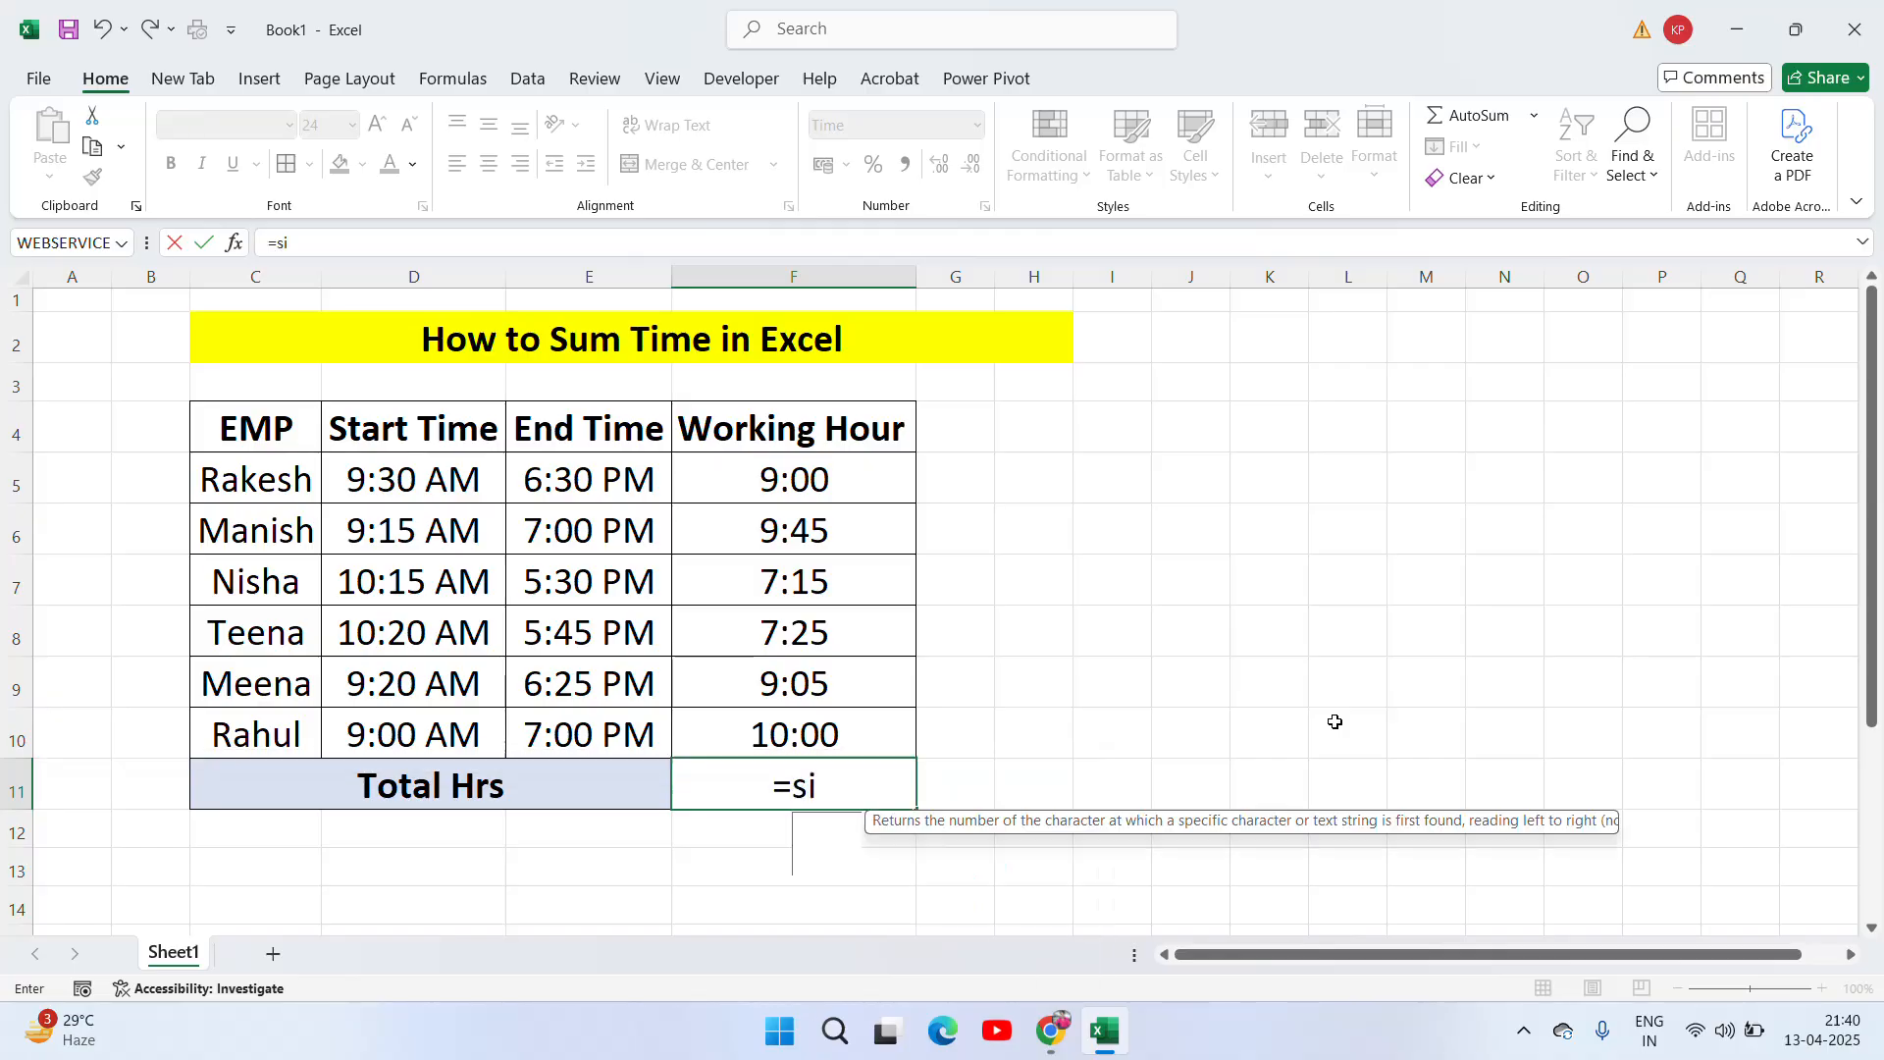
{"action": "type", "text": "i"}
{"action": "key", "text": "BackSpace"}
{"action": "type", "text": "um"}
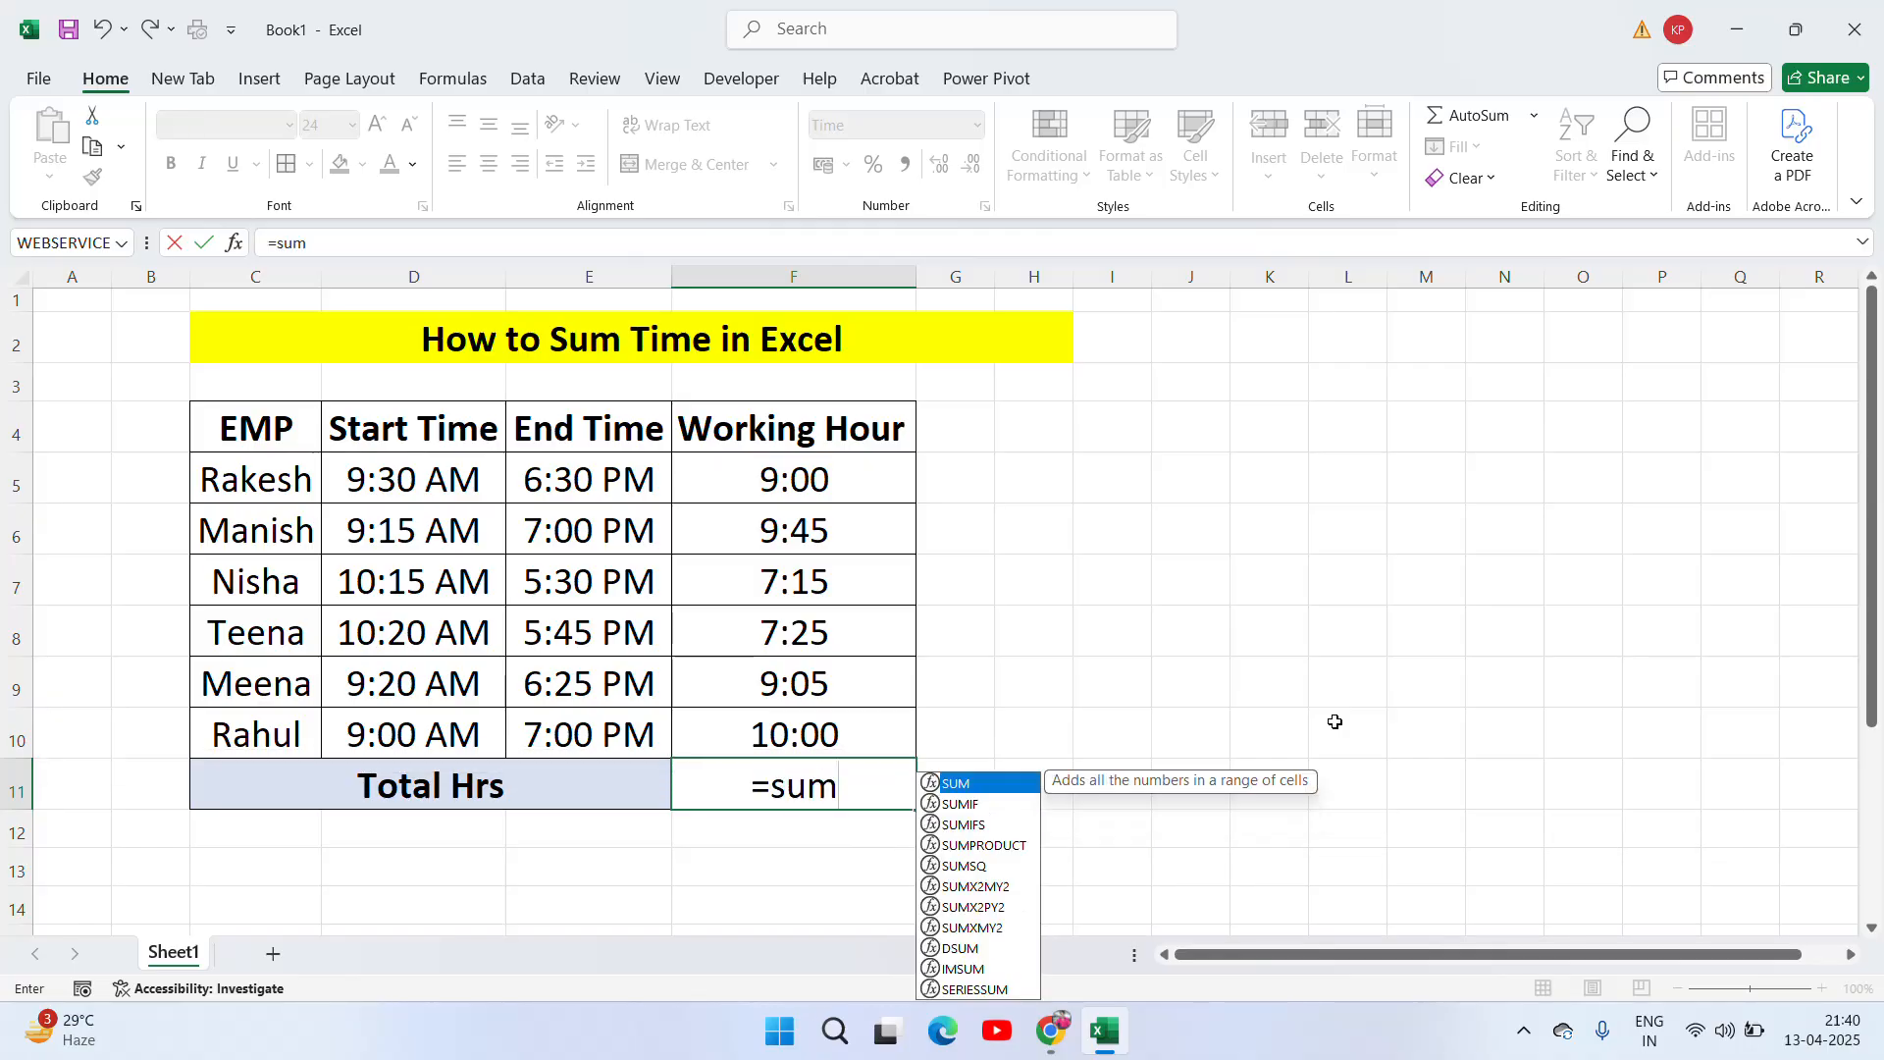
{"action": "key", "text": "Tab"}
{"action": "key", "text": "Up"}
{"action": "key", "text": "Up"}
{"action": "key", "text": "Up"}
{"action": "key", "text": "Up"}
{"action": "key", "text": "Up"}
{"action": "key", "text": "Up"}
{"action": "key", "text": "shift+Down"}
{"action": "key", "text": "shift+Down"}
{"action": "key", "text": "shift+Down"}
{"action": "key", "text": "shift+Down"}
{"action": "key", "text": "shift+Down"}
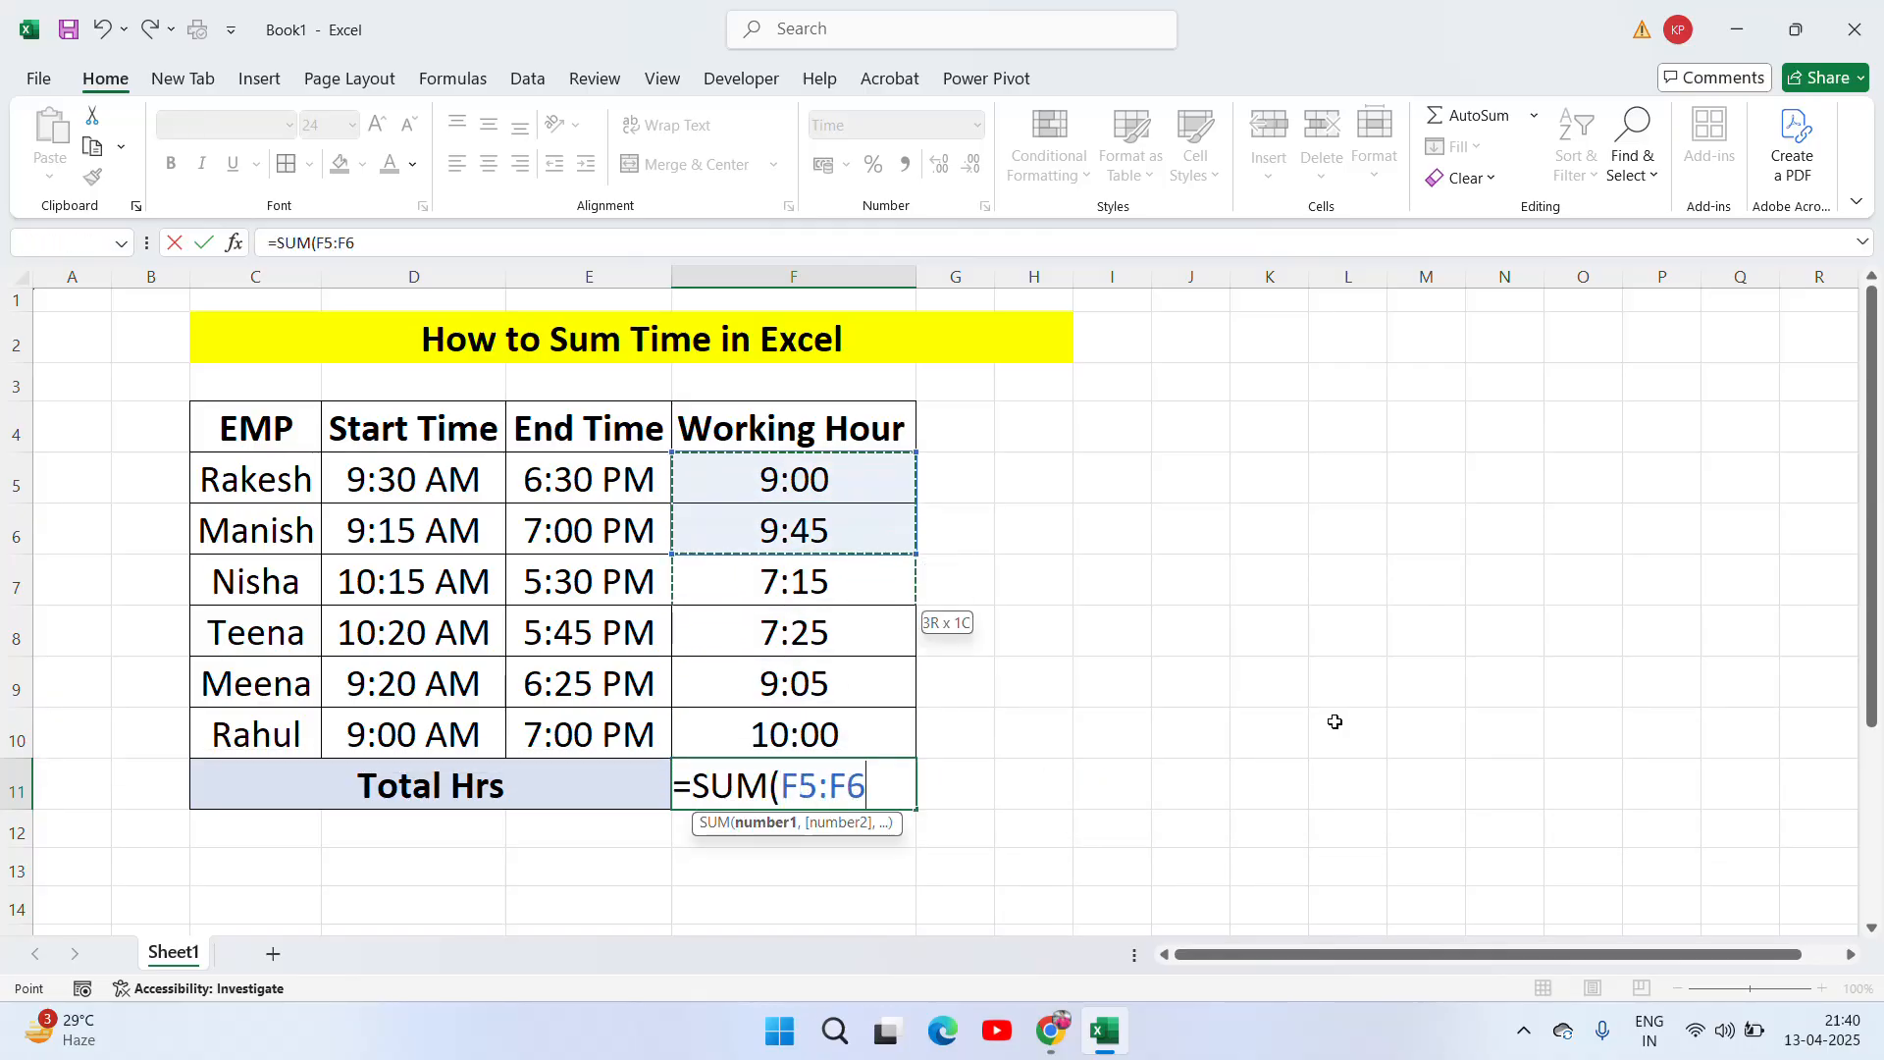
{"action": "key", "text": "Return"}
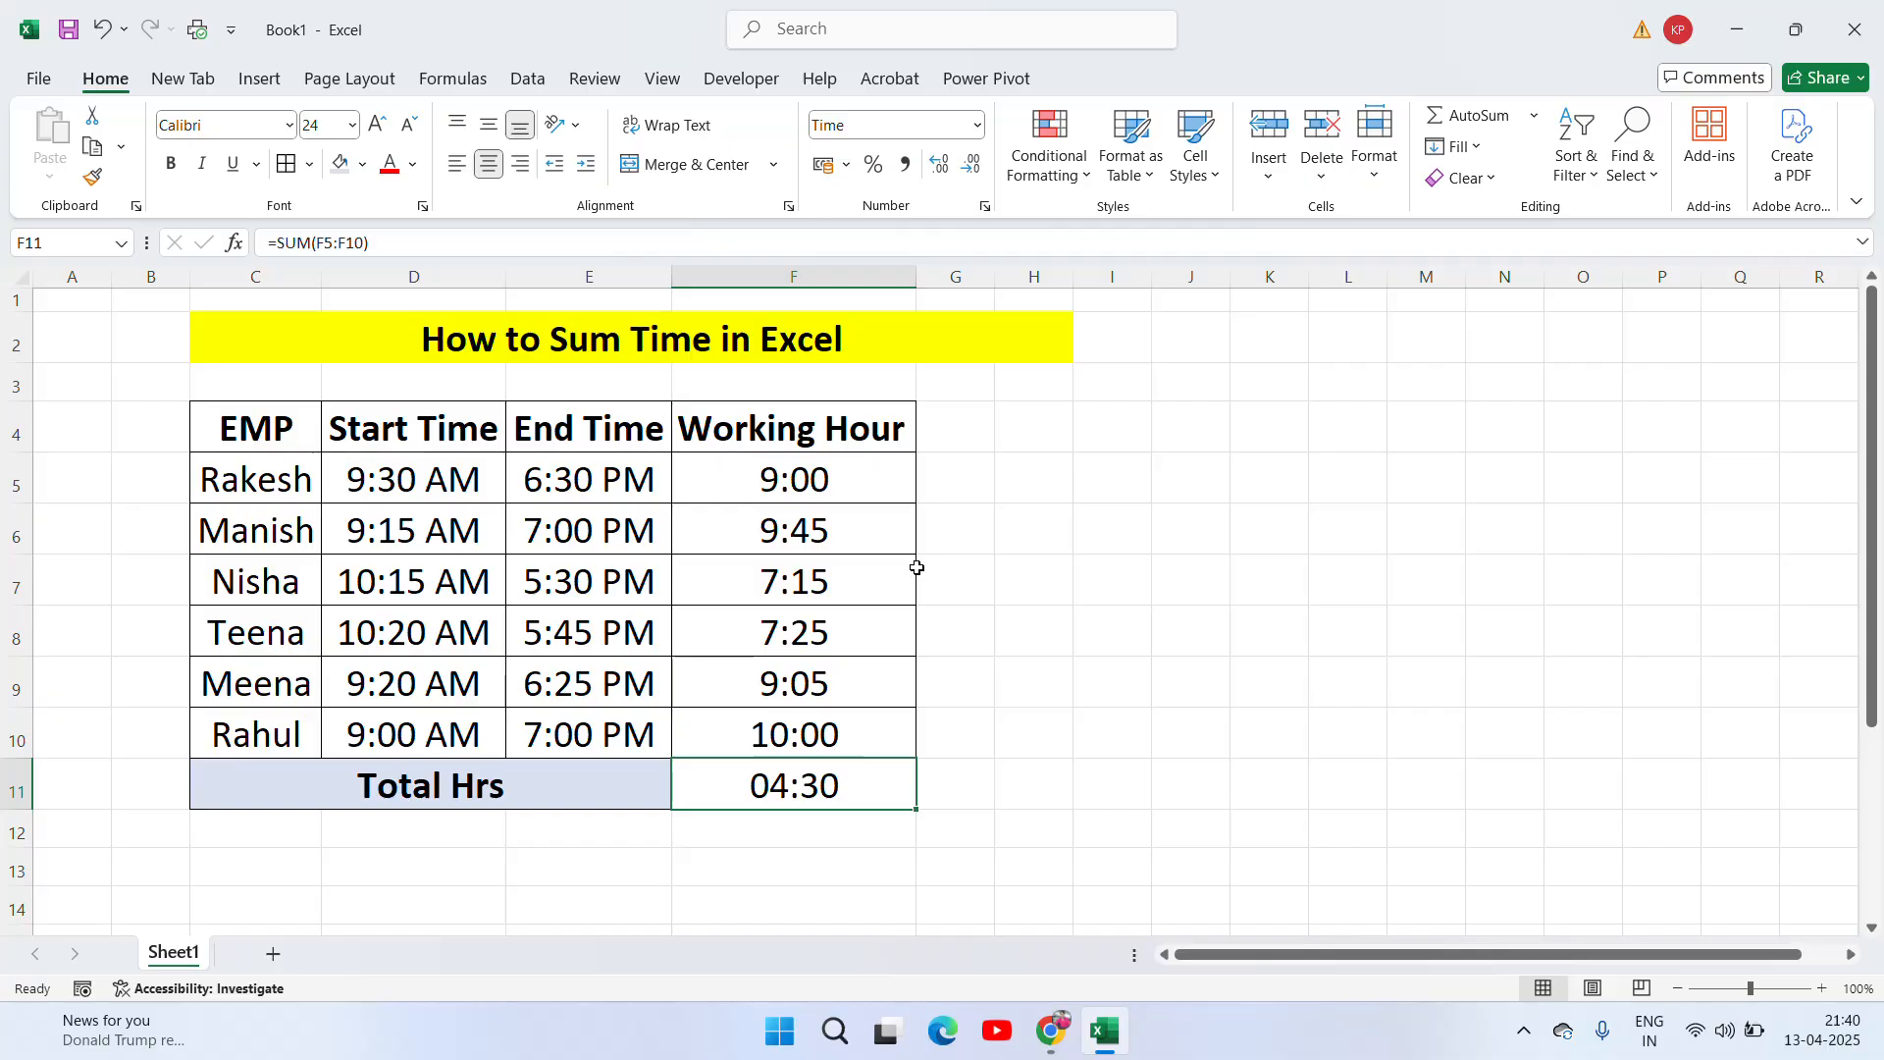
{"action": "key", "text": "Delete"}
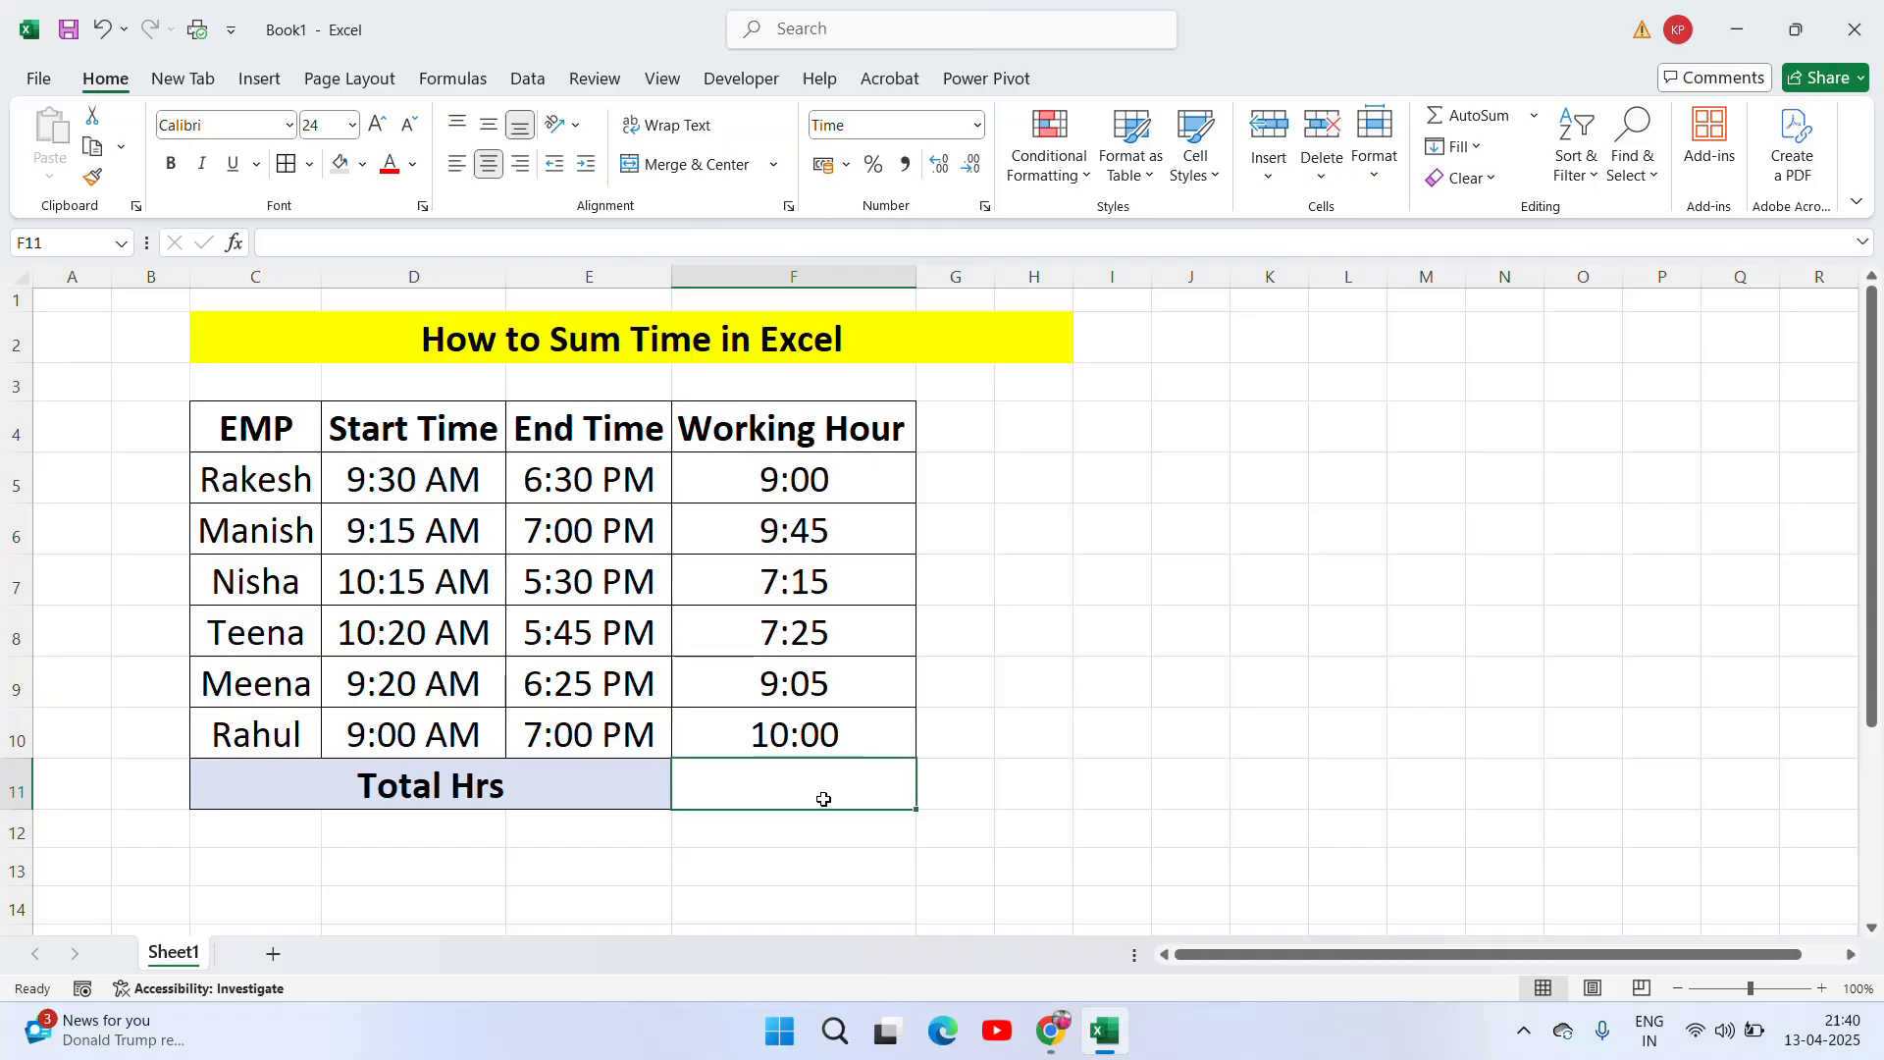
Step: Total the working hours in cell F11 with the formula =SUM(F5:F10)
{"action": "type", "text": "=sum"}
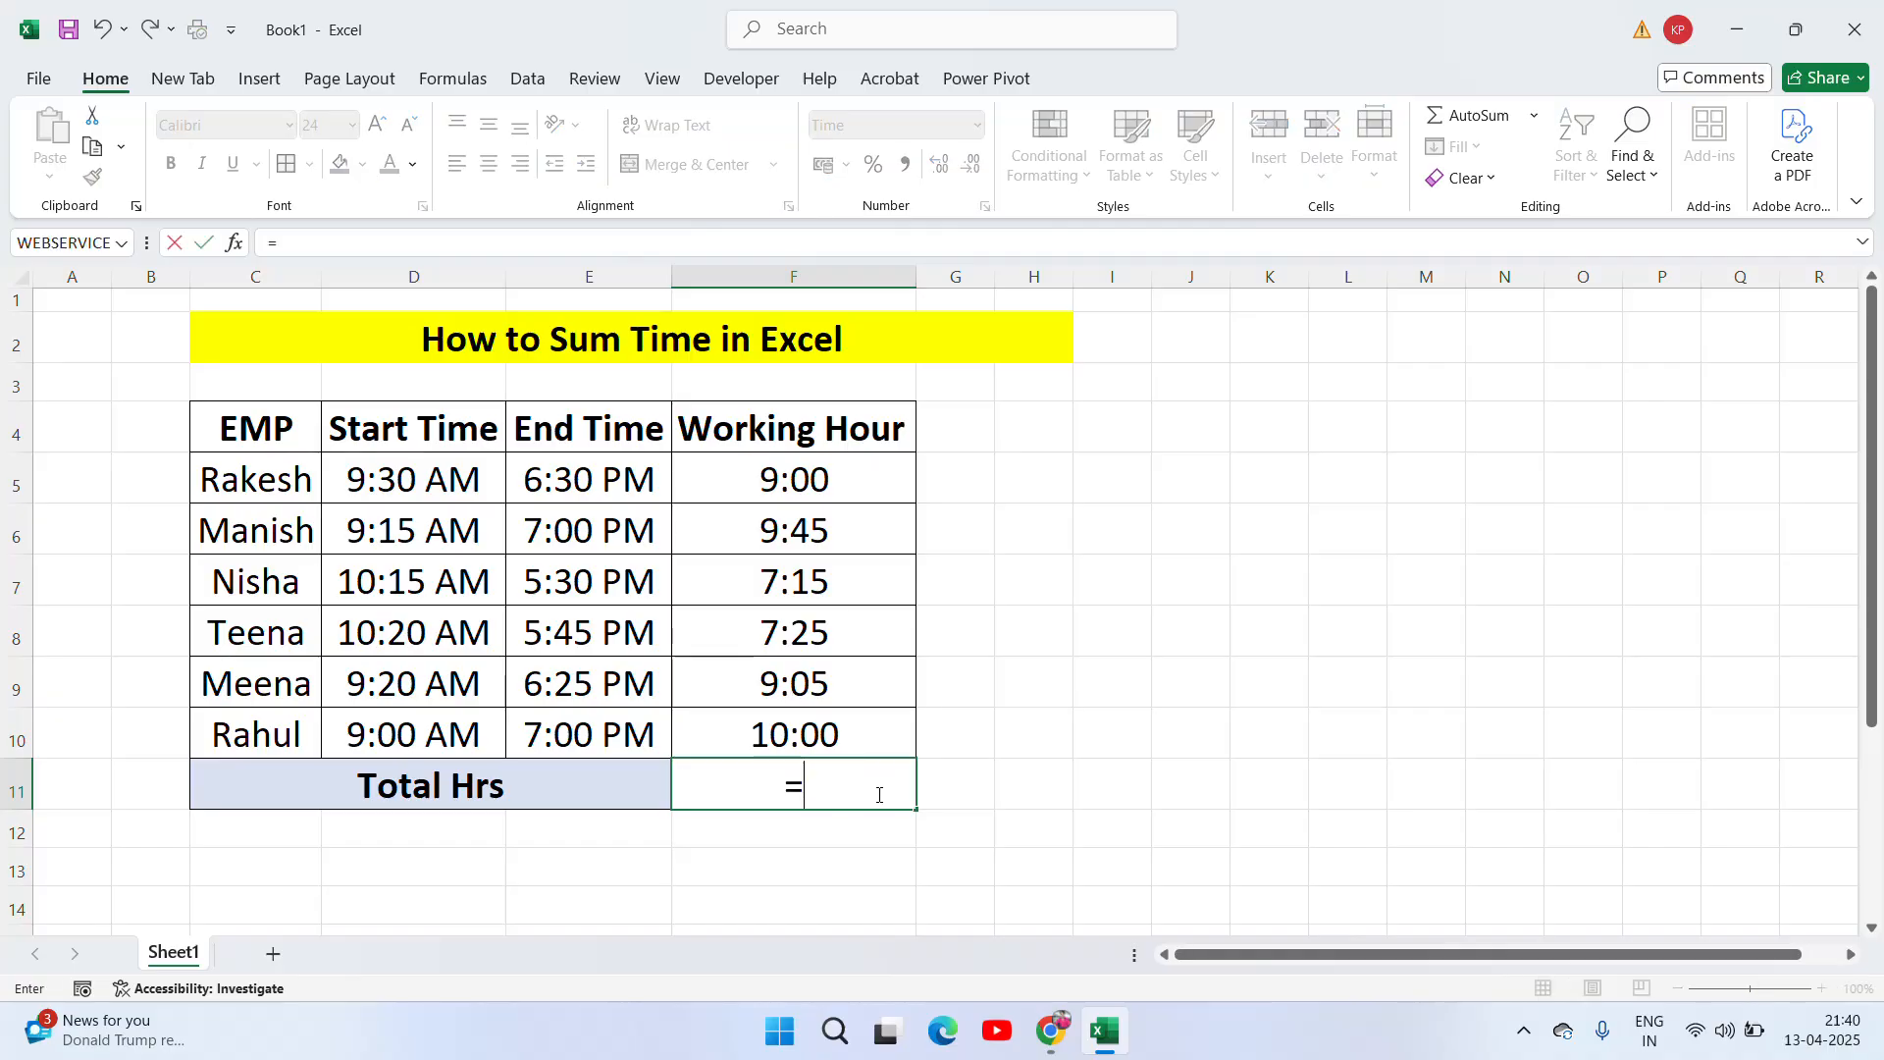
{"action": "key", "text": "Tab"}
{"action": "key", "text": "Up"}
{"action": "key", "text": "Up"}
{"action": "key", "text": "Up"}
{"action": "key", "text": "Up"}
{"action": "key", "text": "Up"}
{"action": "key", "text": "Up"}
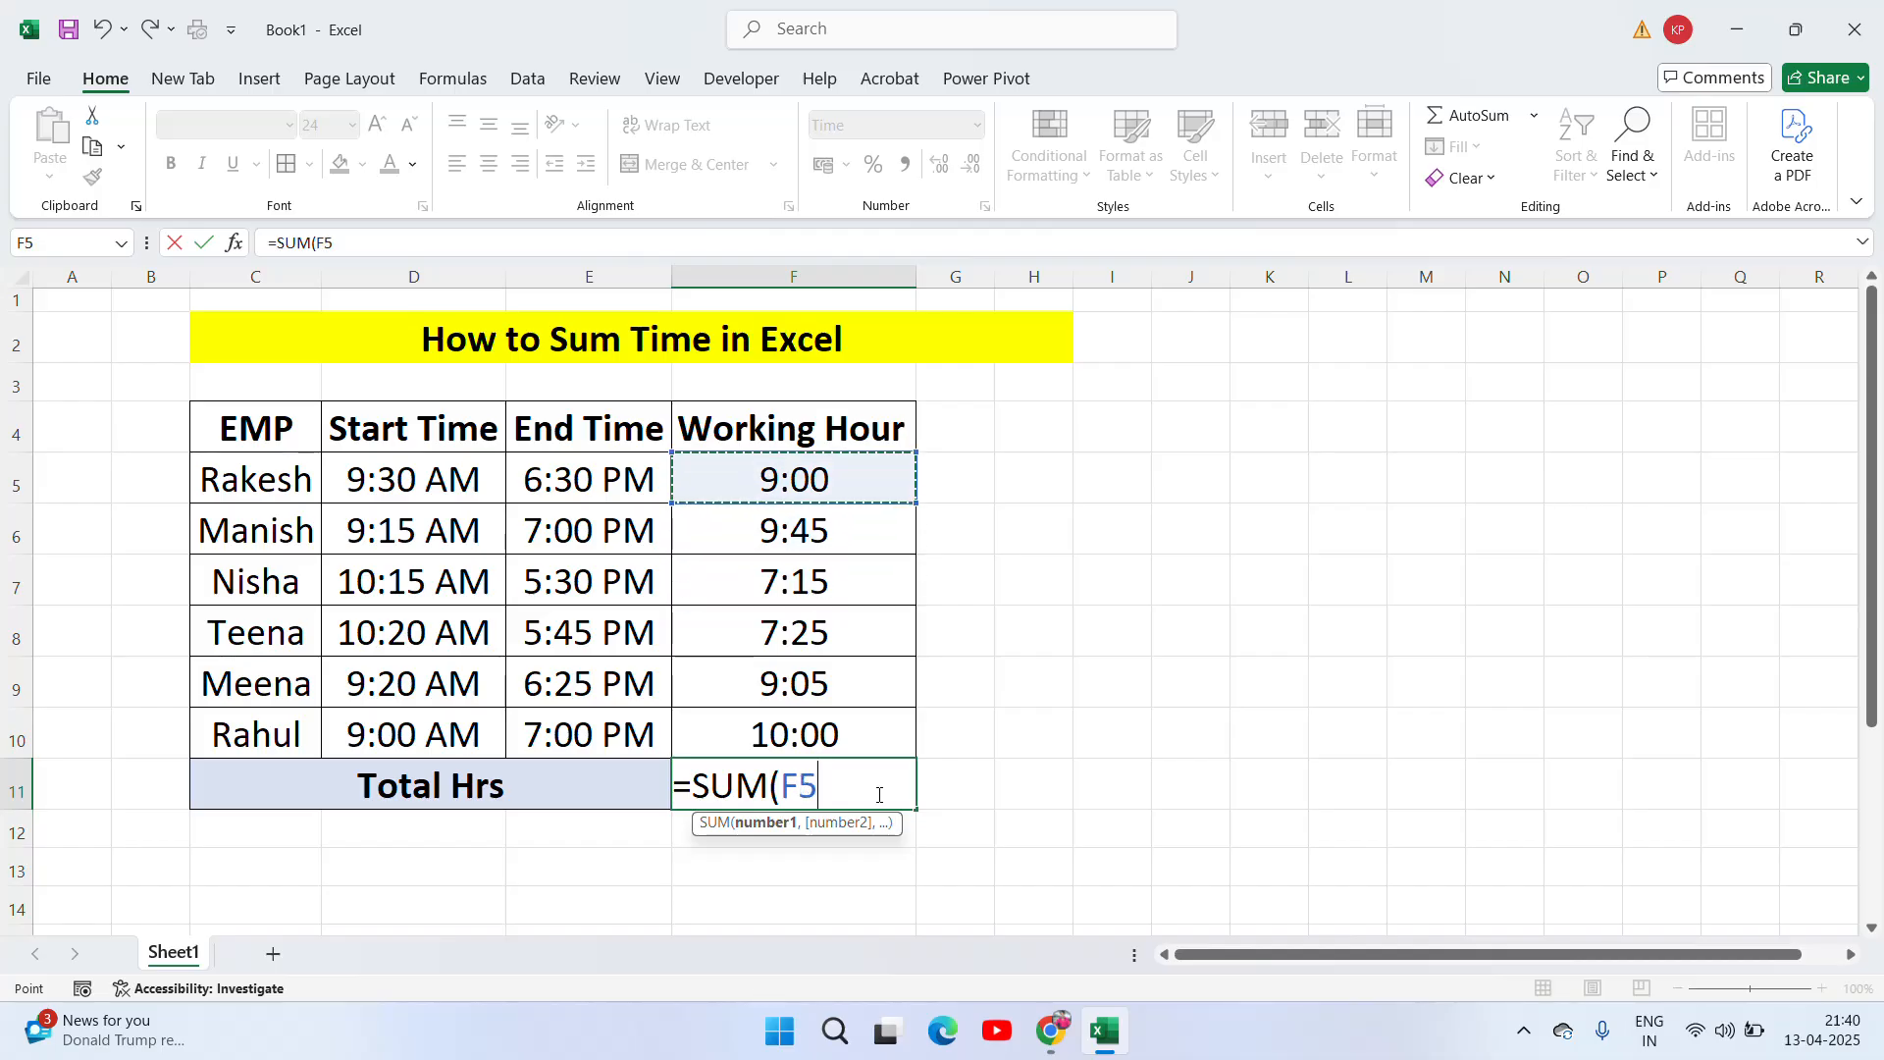
{"action": "key", "text": "shift+Down"}
{"action": "key", "text": "shift+Down"}
{"action": "key", "text": "shift+Down"}
{"action": "key", "text": "shift+Down"}
{"action": "key", "text": "shift+Down"}
{"action": "key", "text": "Return"}
{"action": "left_click", "coordinate": [878, 795]}
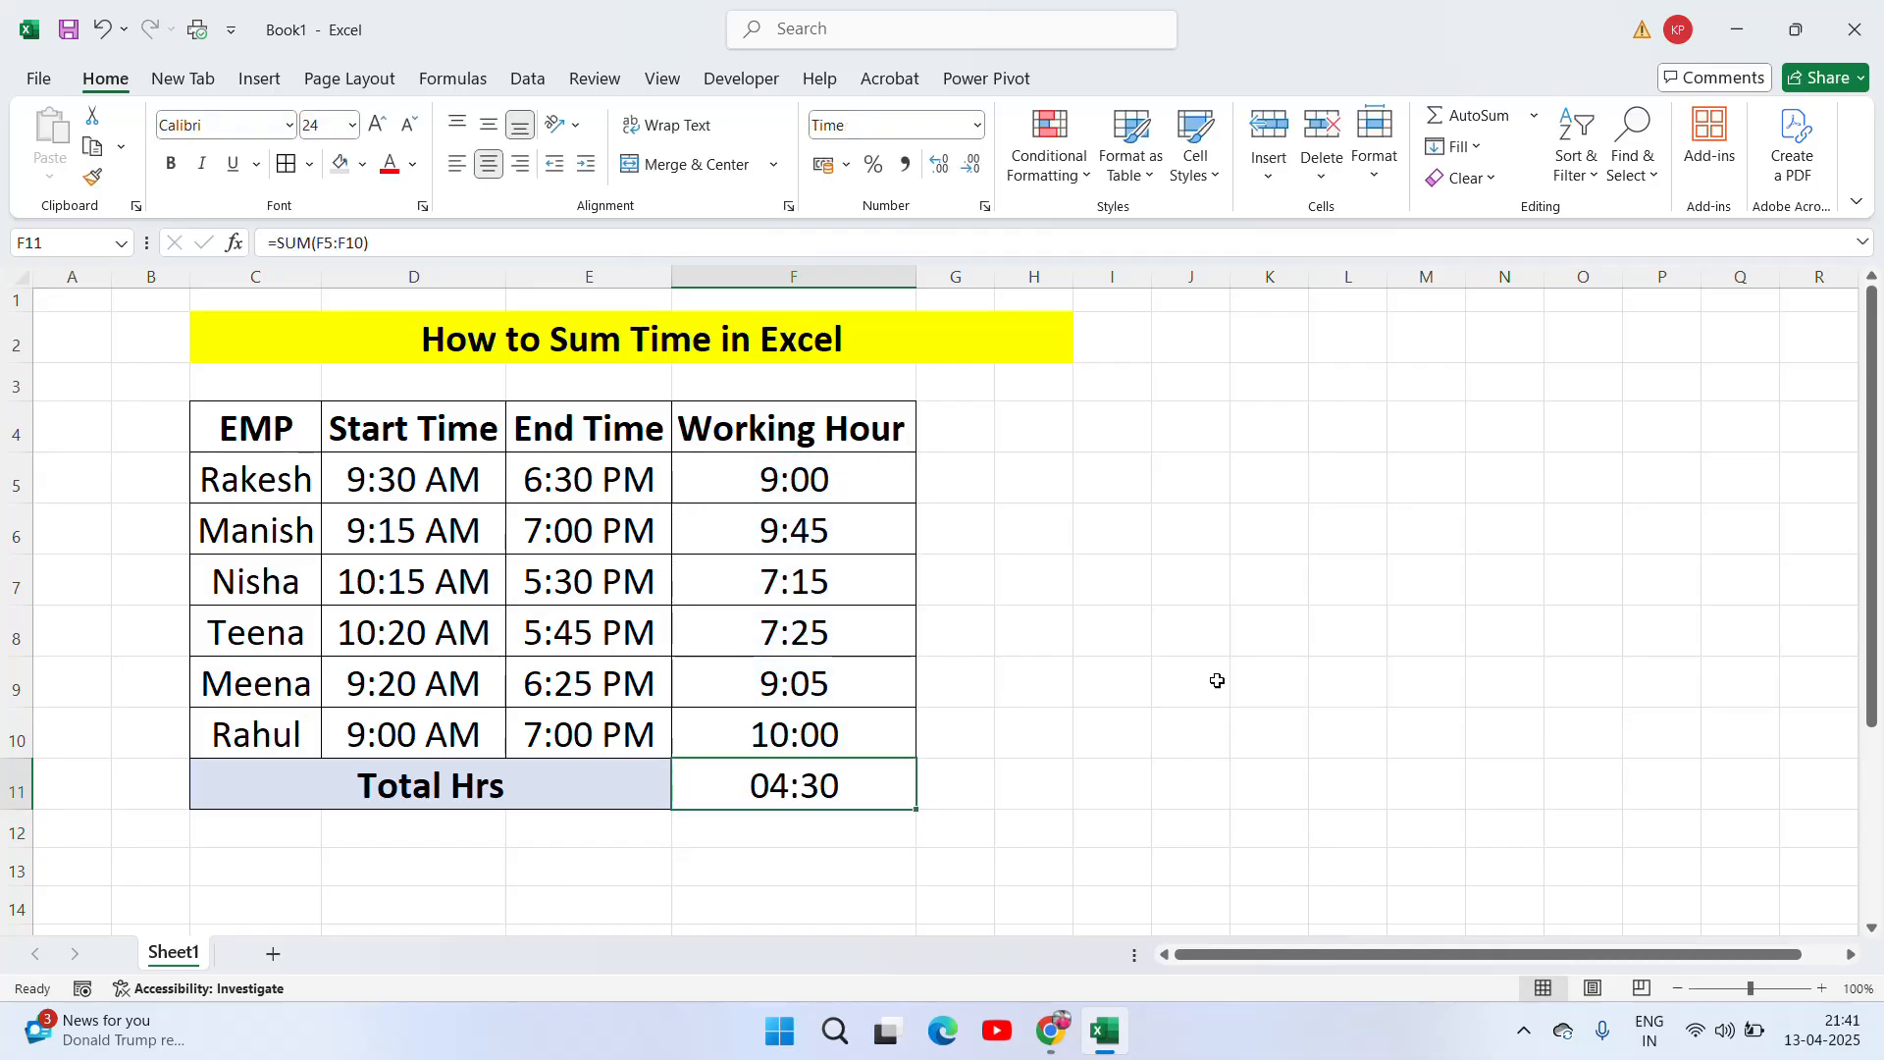
Step: Apply the custom number format [h]:mm to the total in cell F11
{"action": "right_click", "coordinate": [898, 786]}
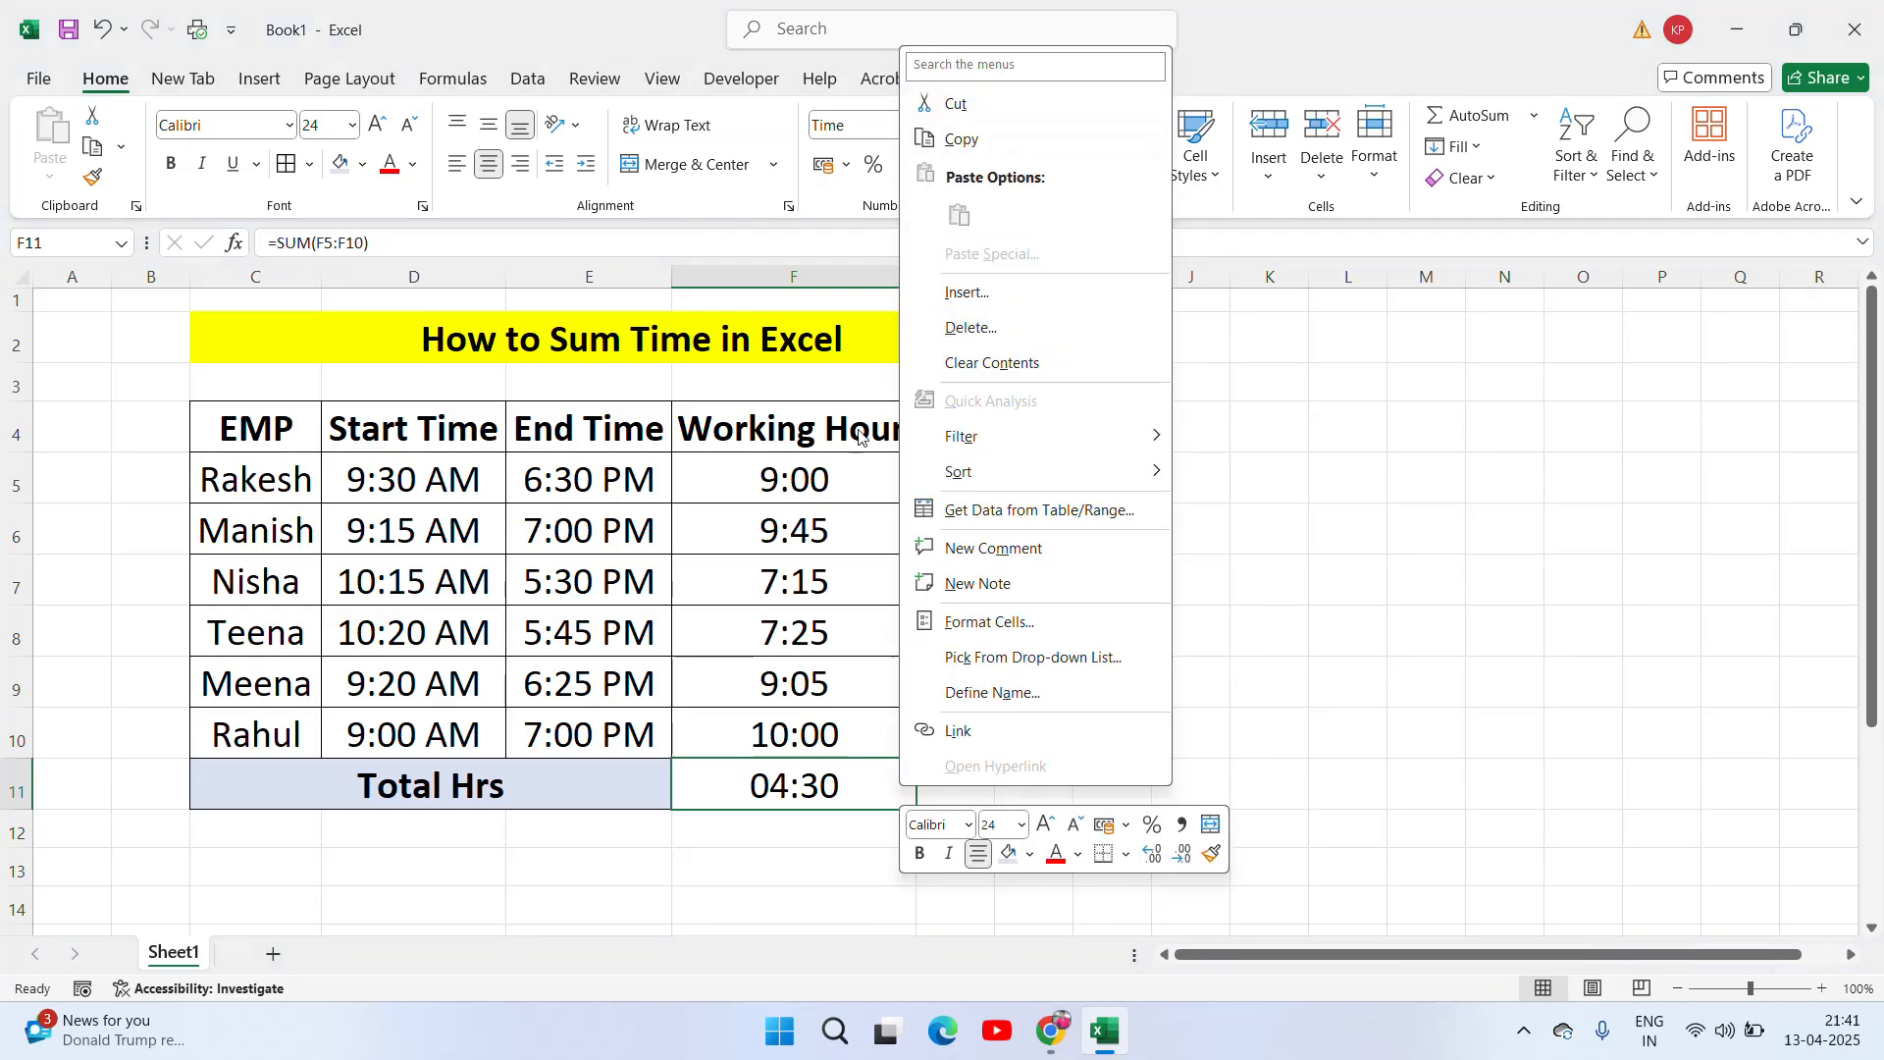
{"action": "mouse_move", "coordinate": [957, 480]}
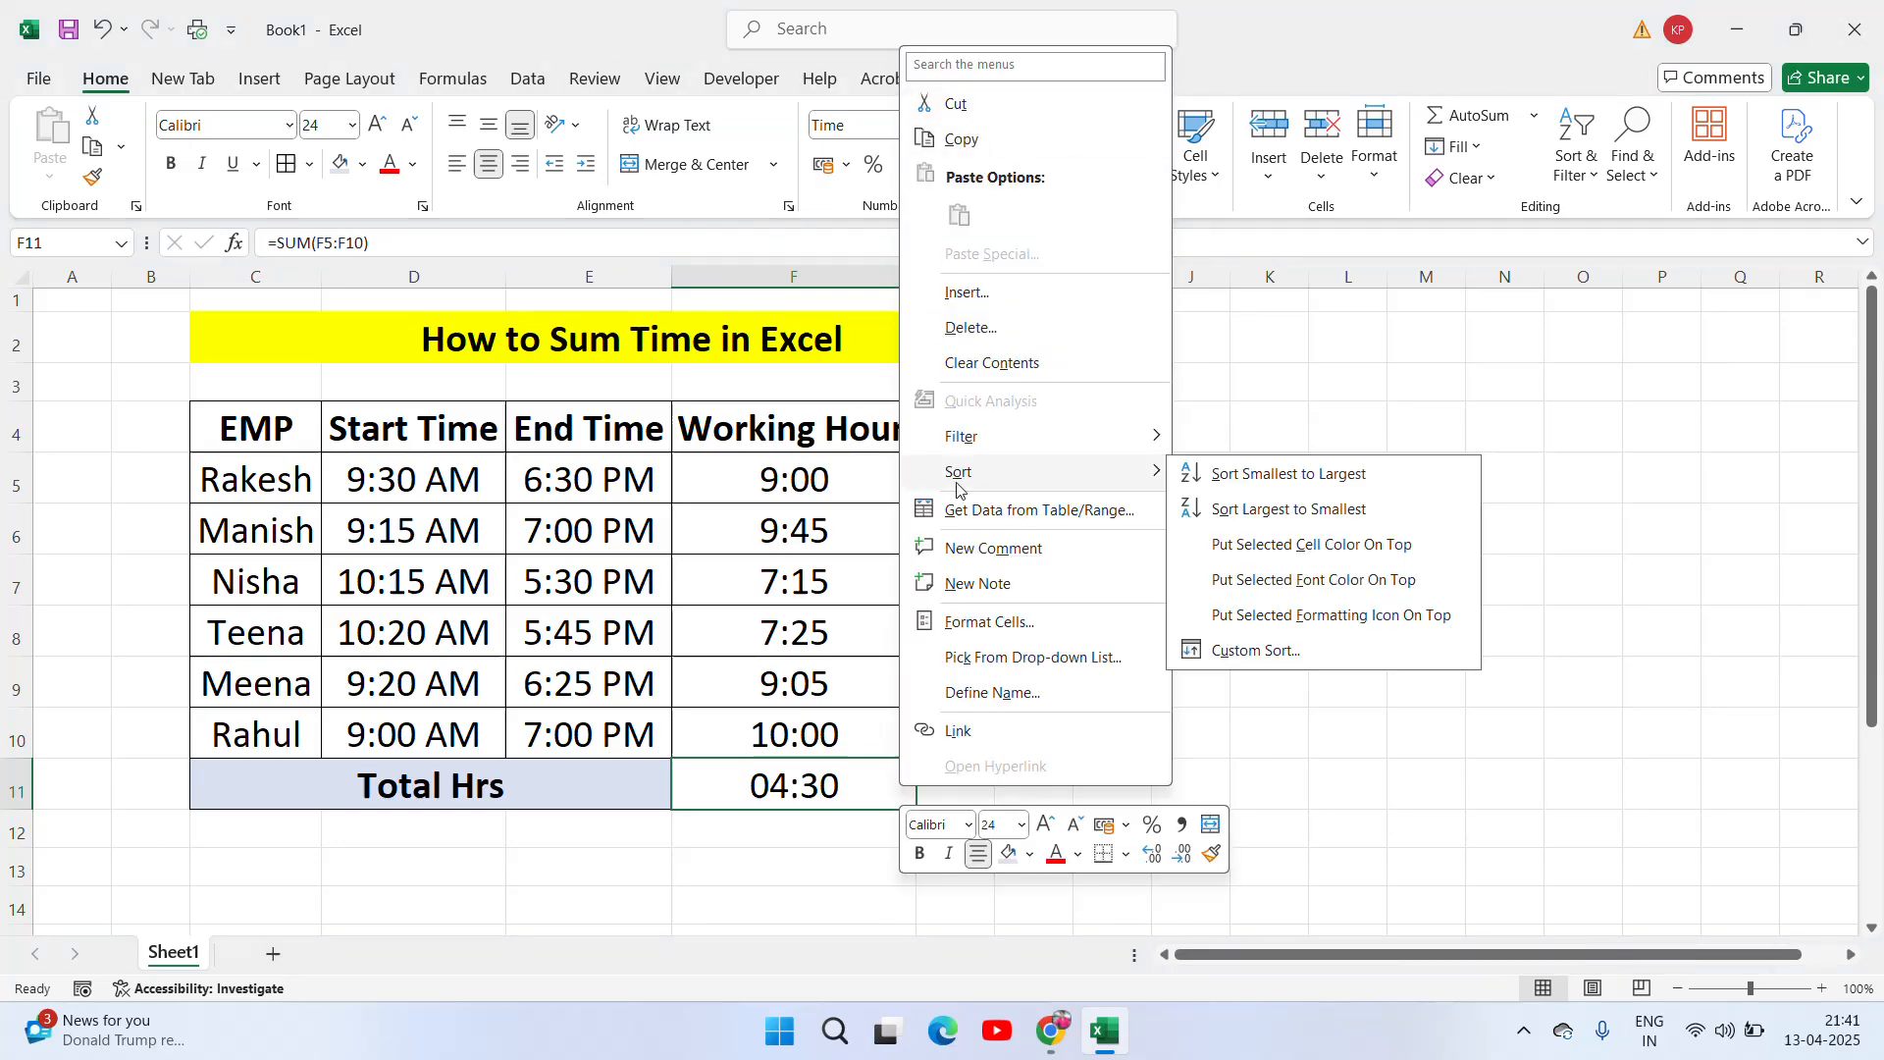
{"action": "left_click", "coordinate": [1029, 623]}
{"action": "left_click_drag", "start_coordinate": [1031, 333], "coordinate": [1411, 337]}
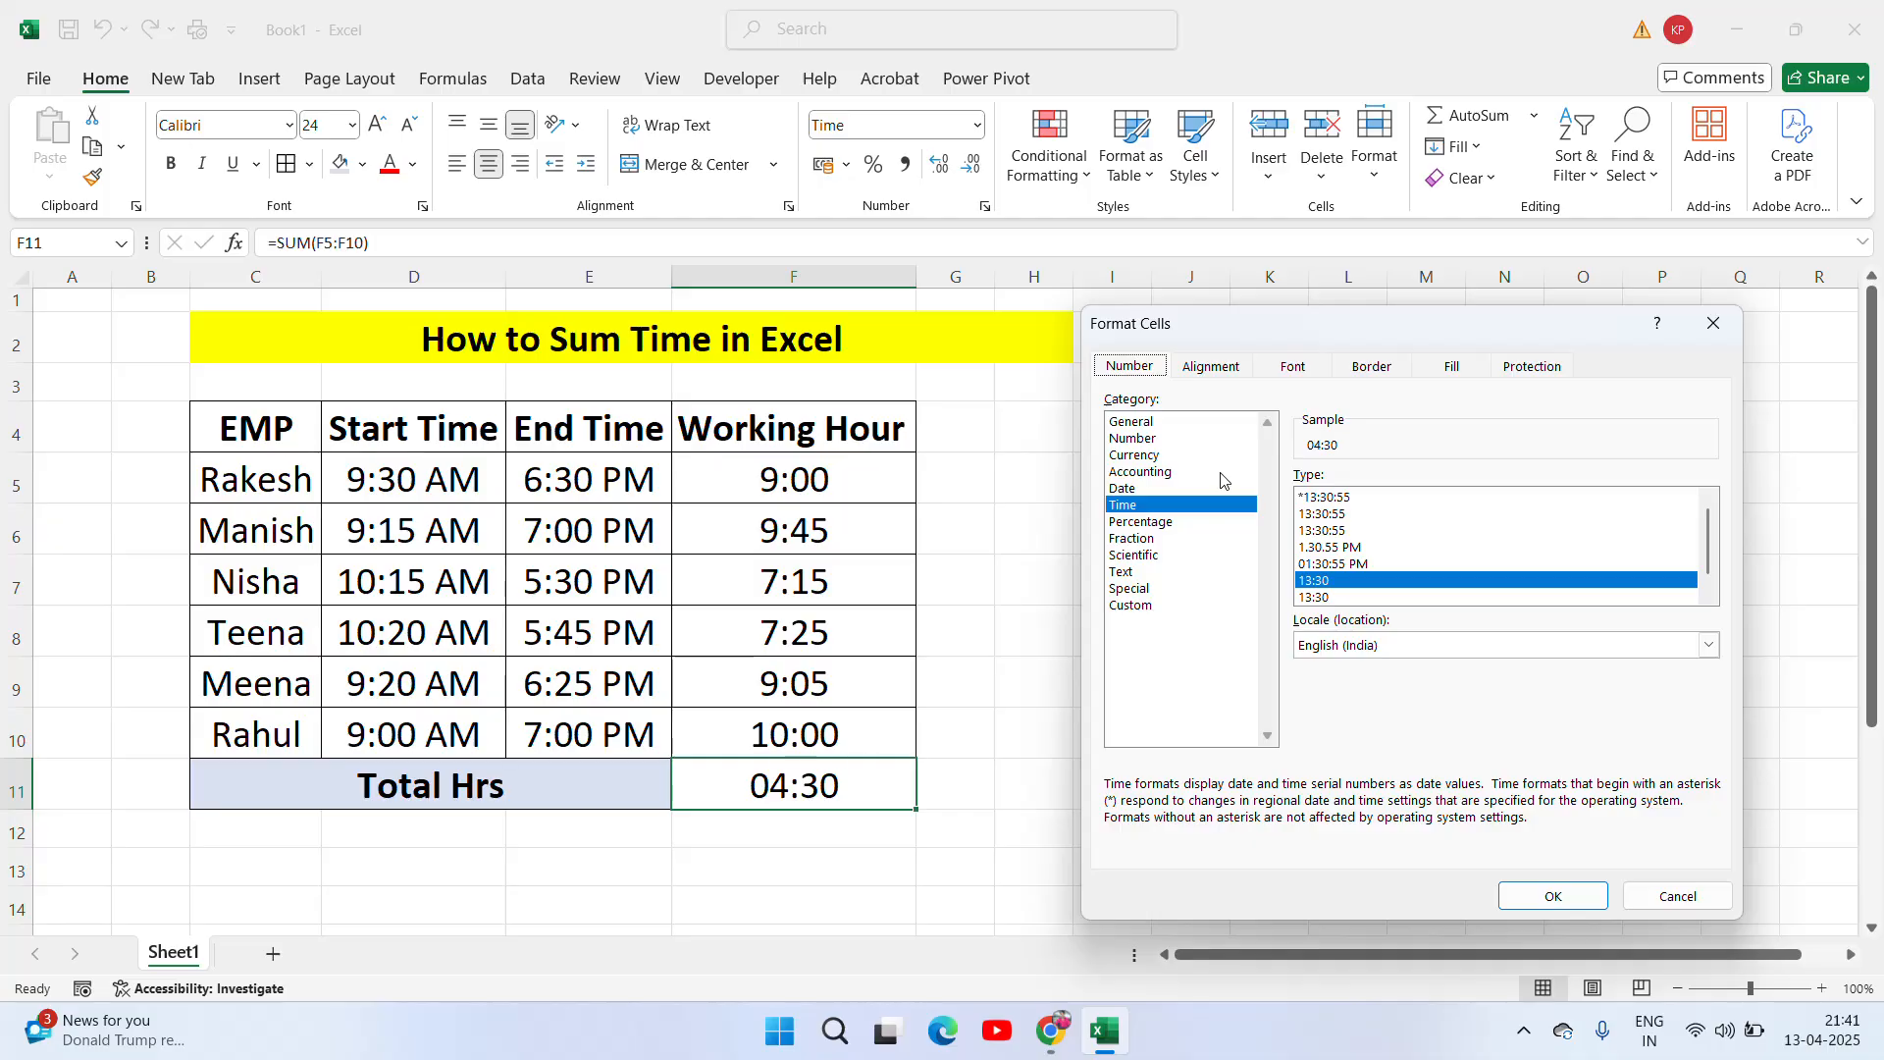
{"action": "left_click", "coordinate": [1138, 608]}
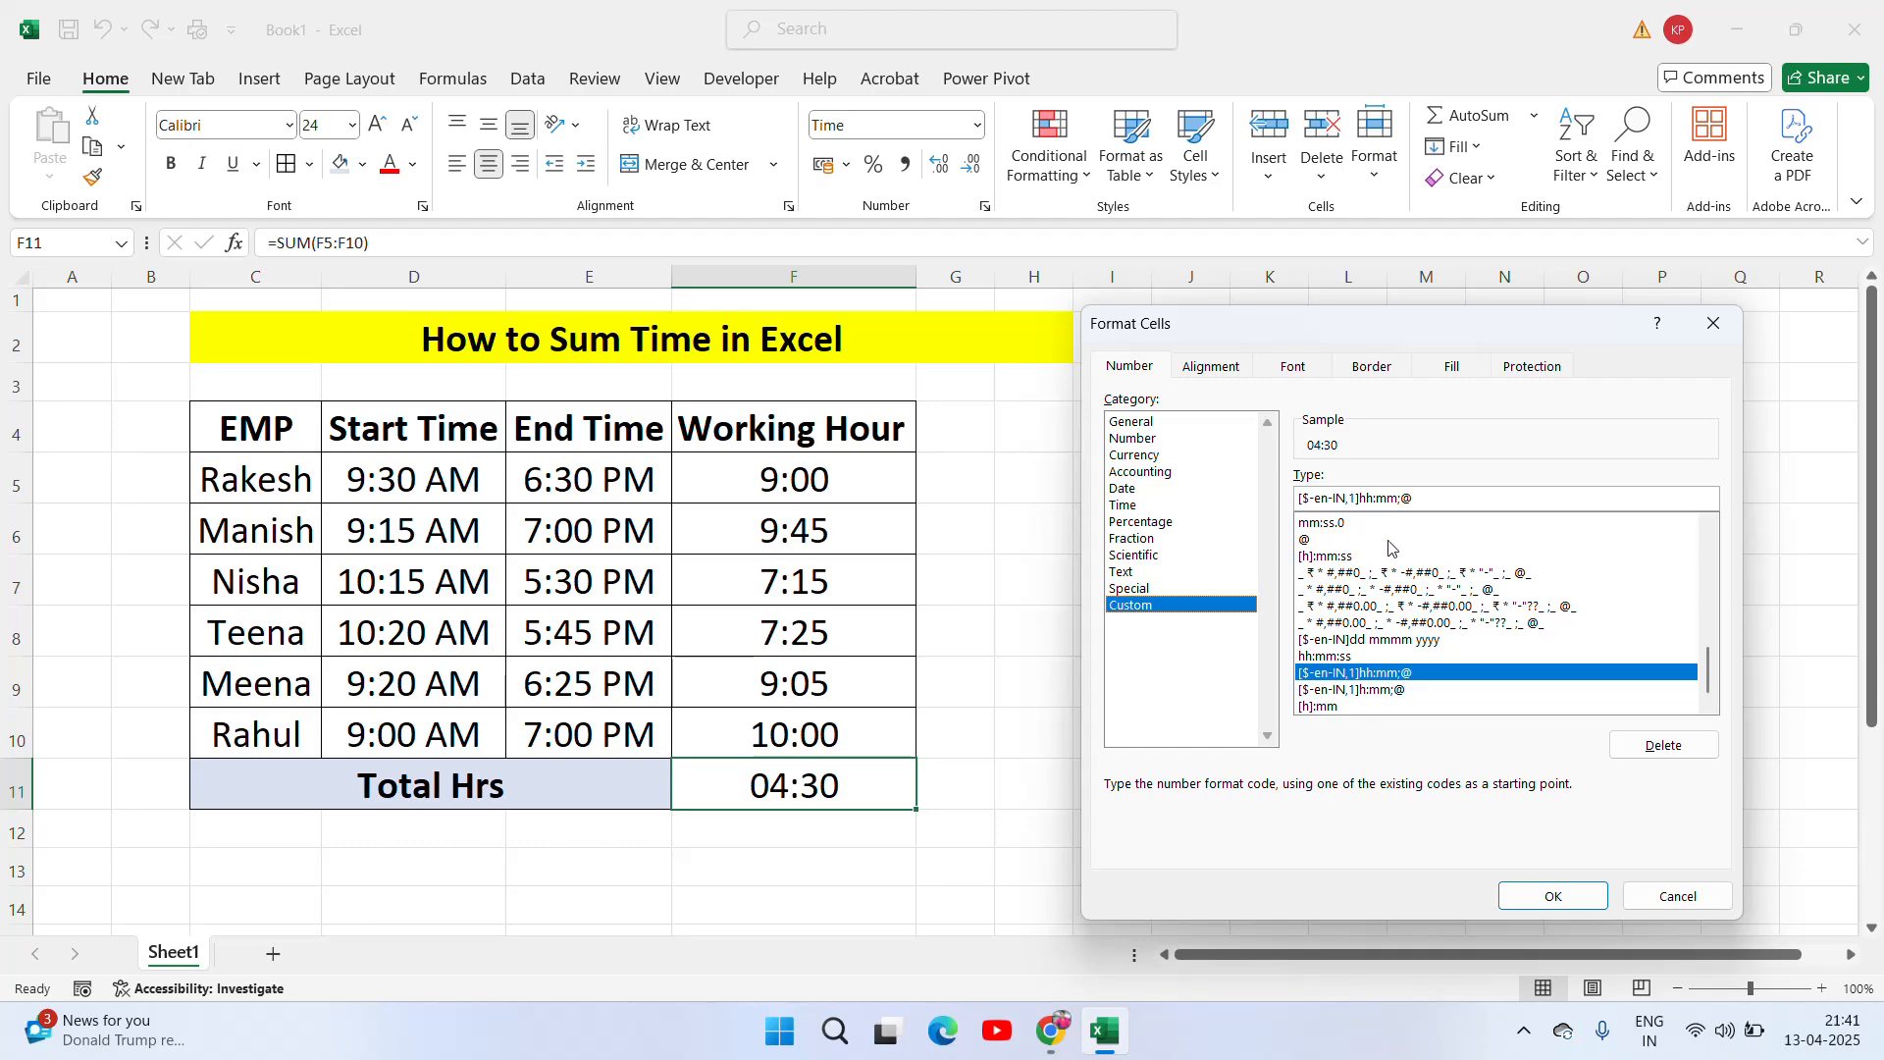
{"action": "left_click", "coordinate": [1334, 558]}
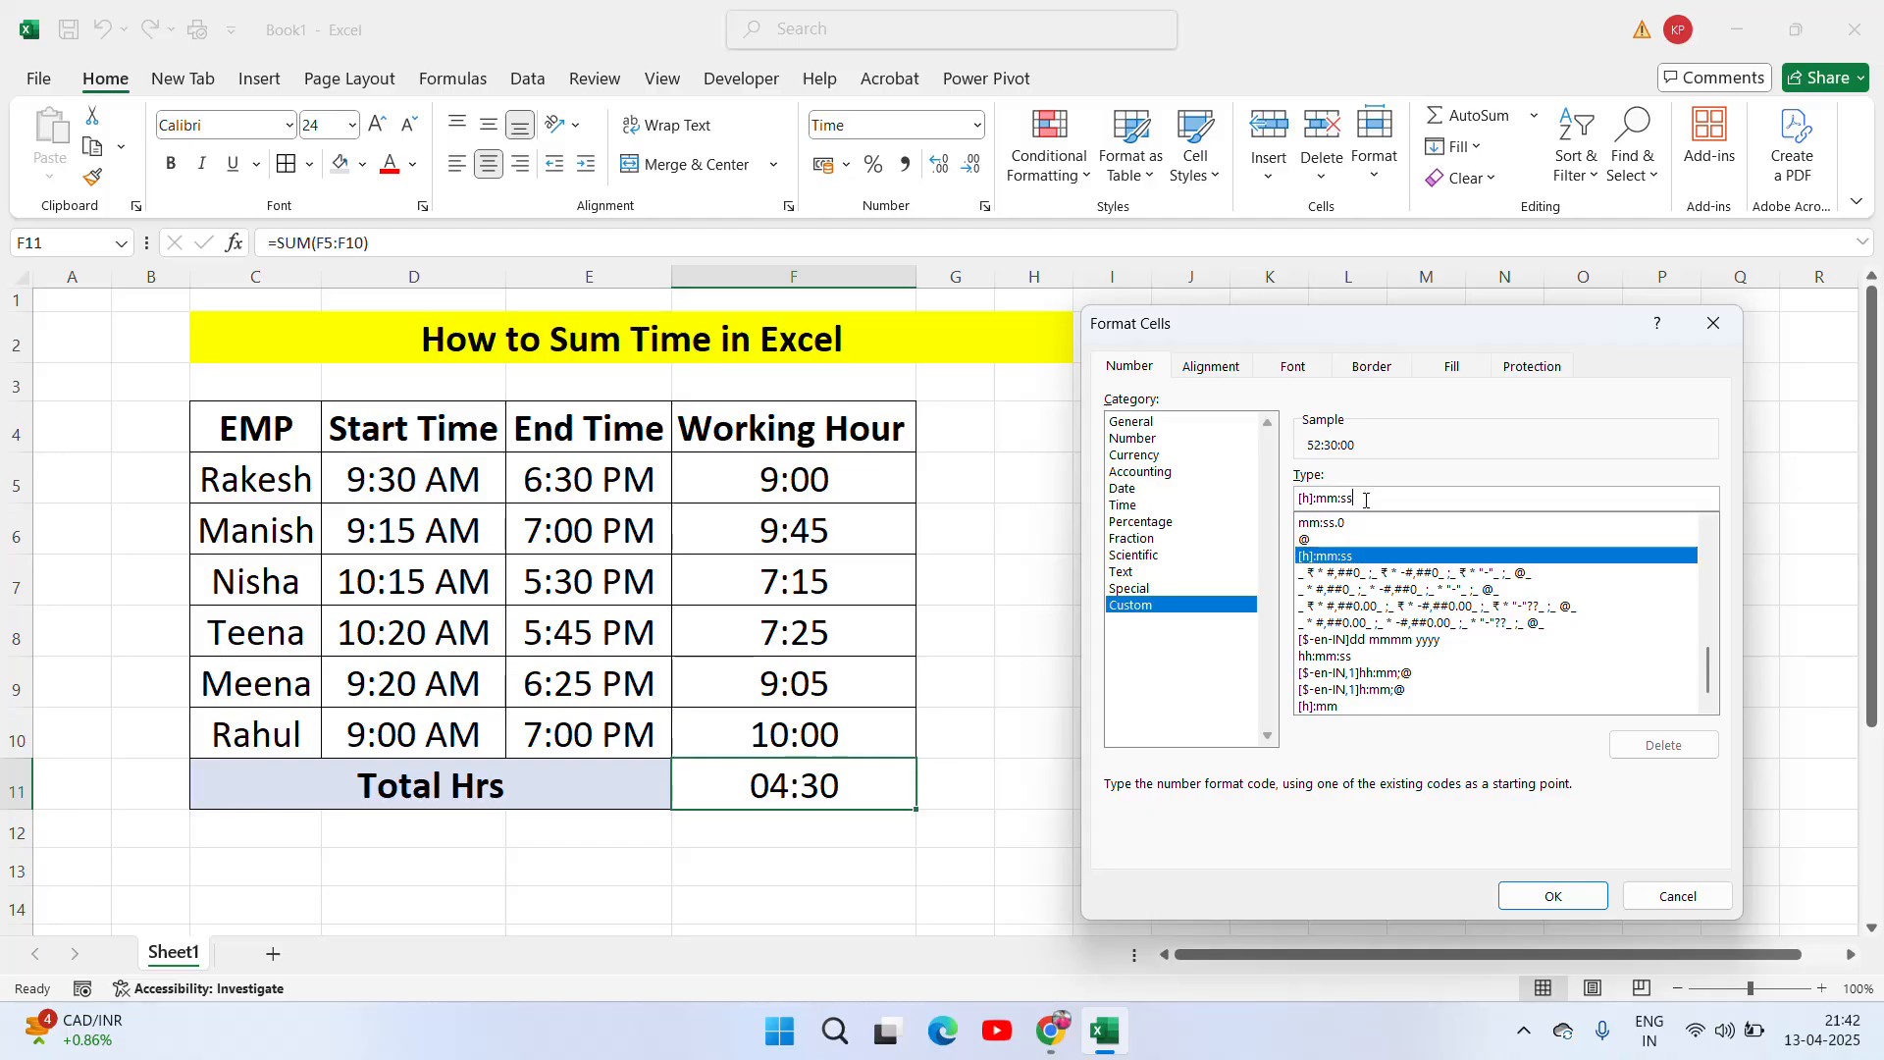
{"action": "key", "text": "BackSpace"}
{"action": "key", "text": "BackSpace"}
{"action": "key", "text": "BackSpace"}
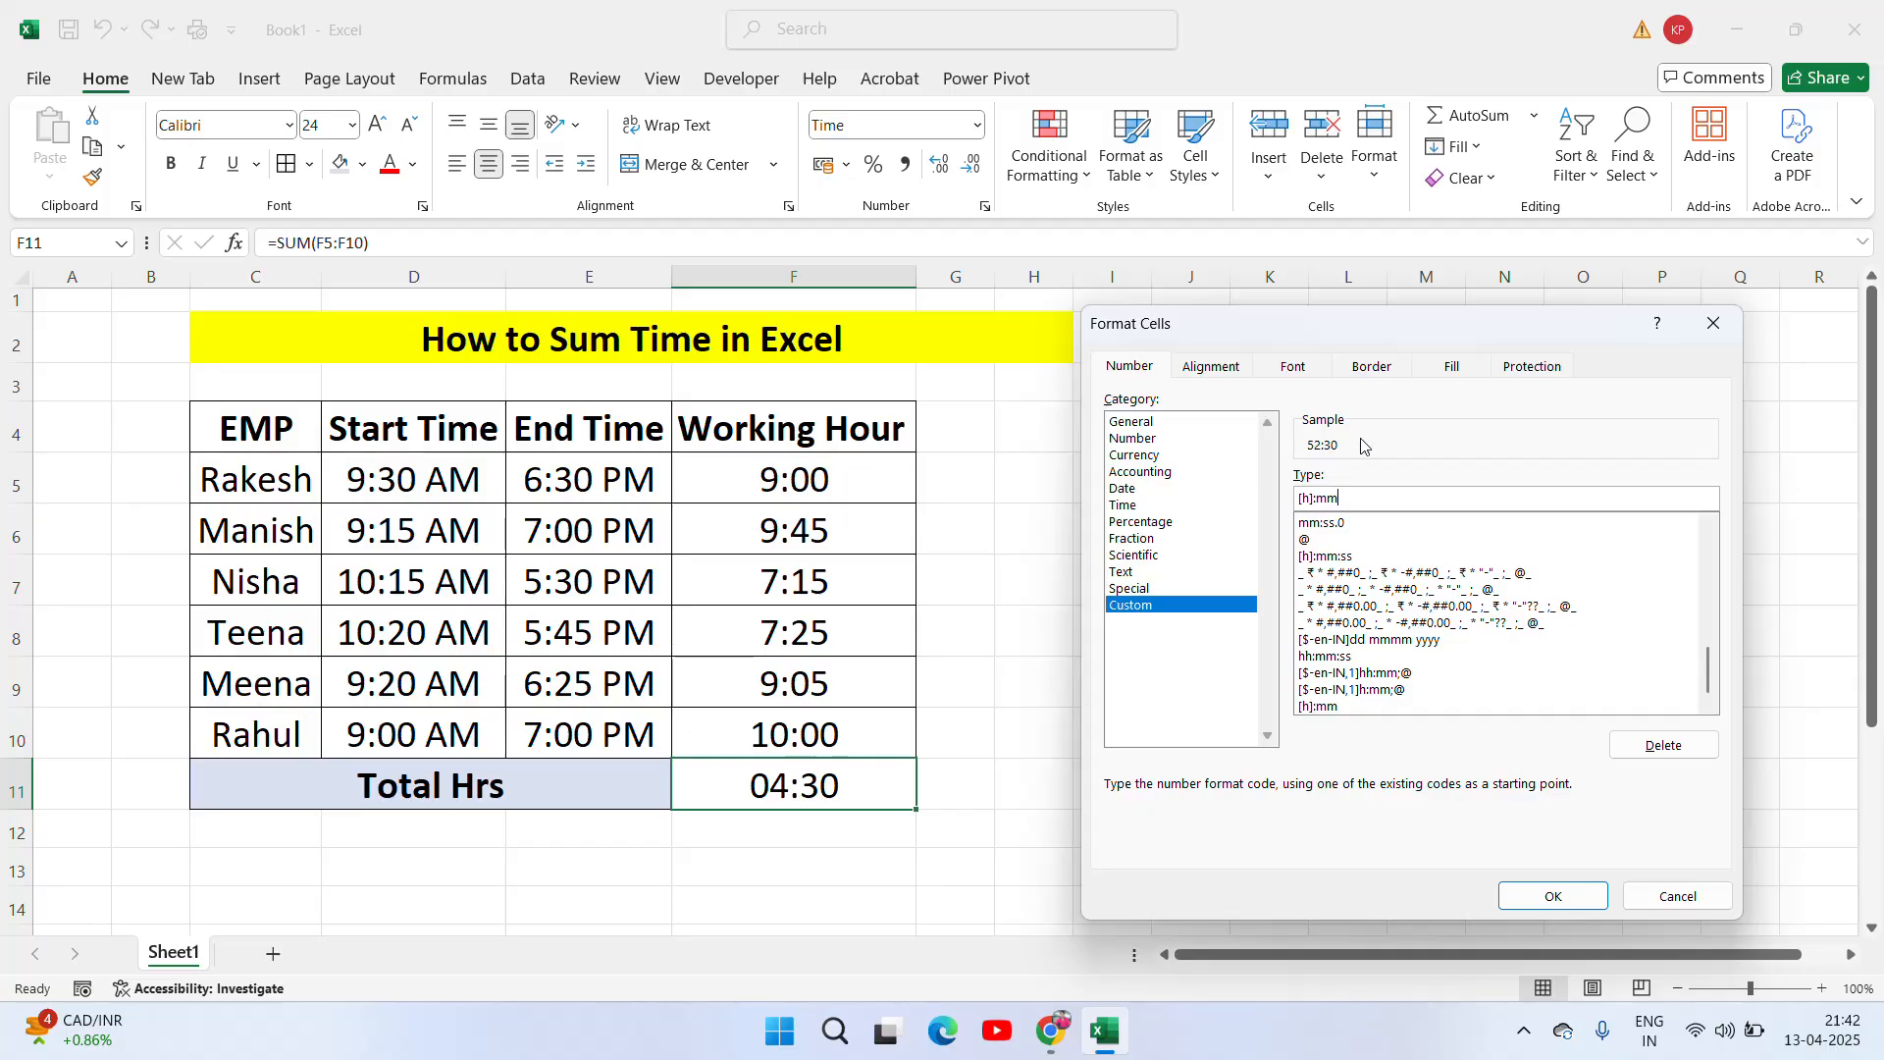
{"action": "left_click", "coordinate": [1558, 899]}
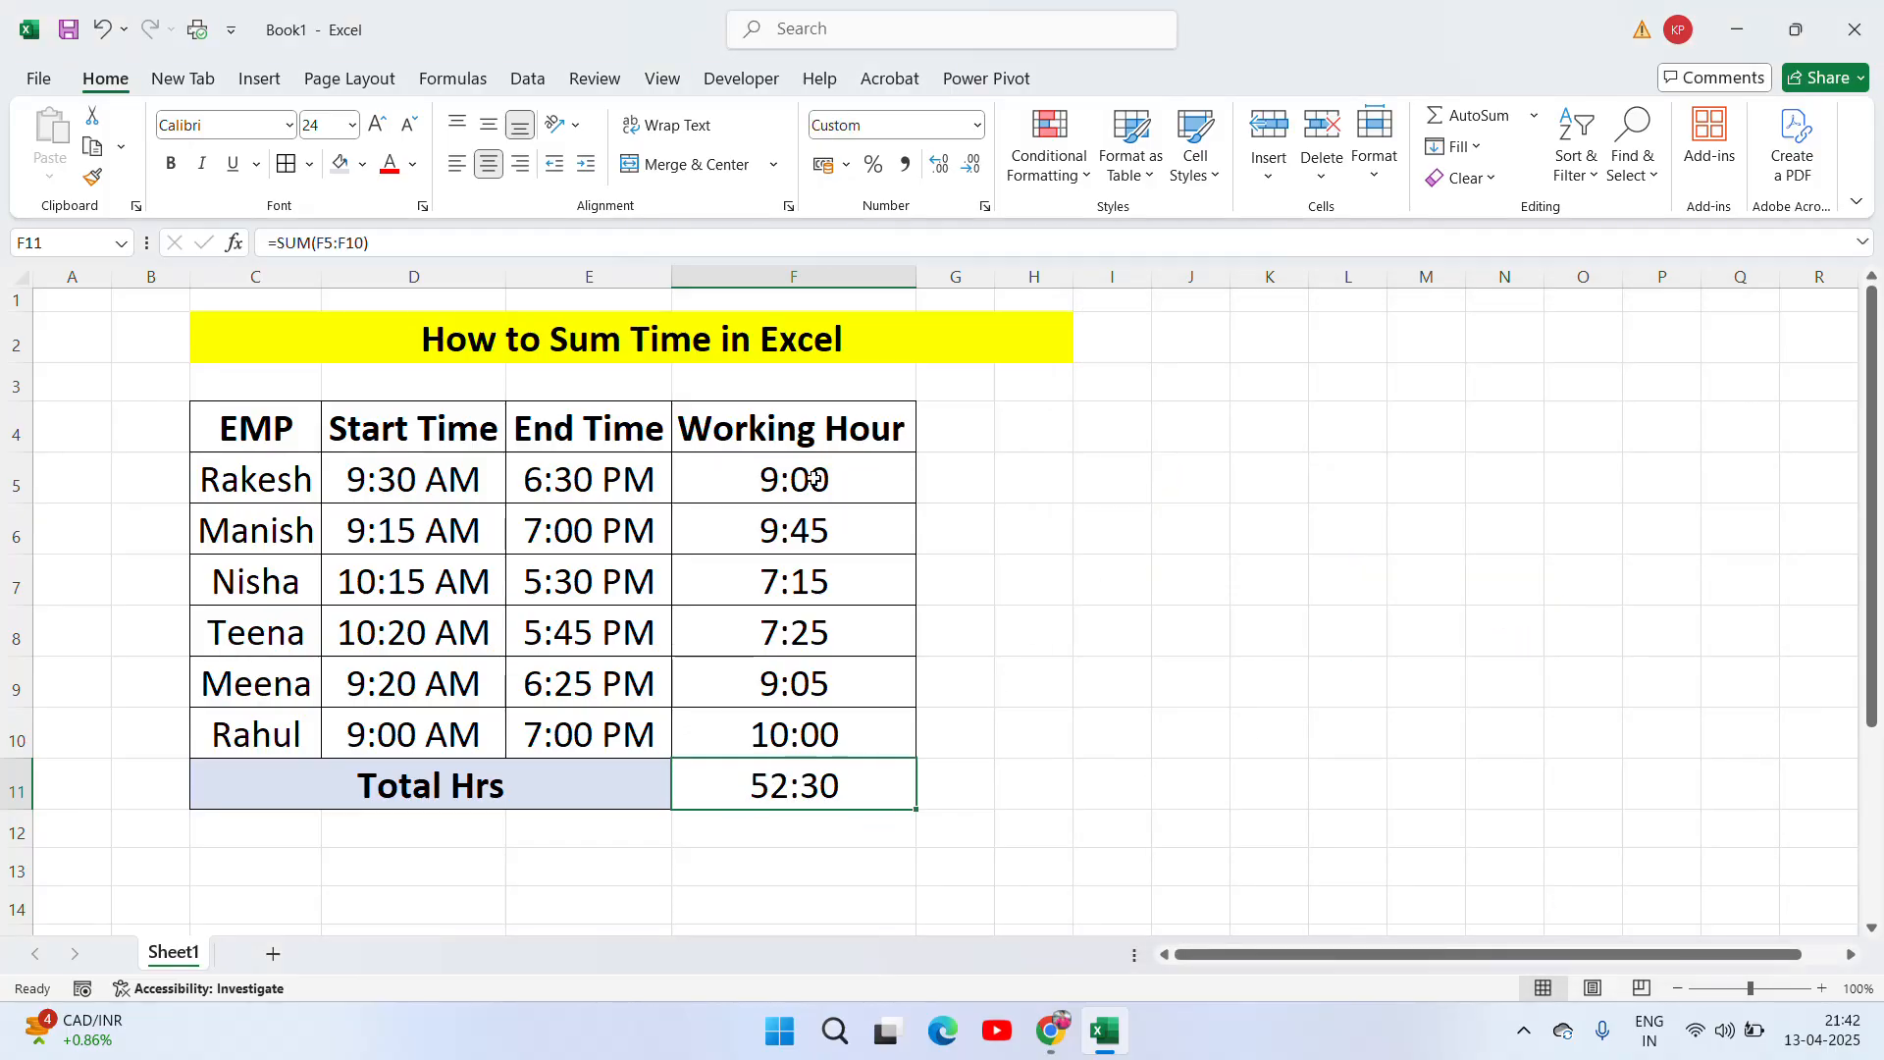
Step: Examine the working hours in F5:F10 and the total in F11 at a larger zoom
{"action": "left_click_drag", "start_coordinate": [811, 458], "coordinate": [807, 736]}
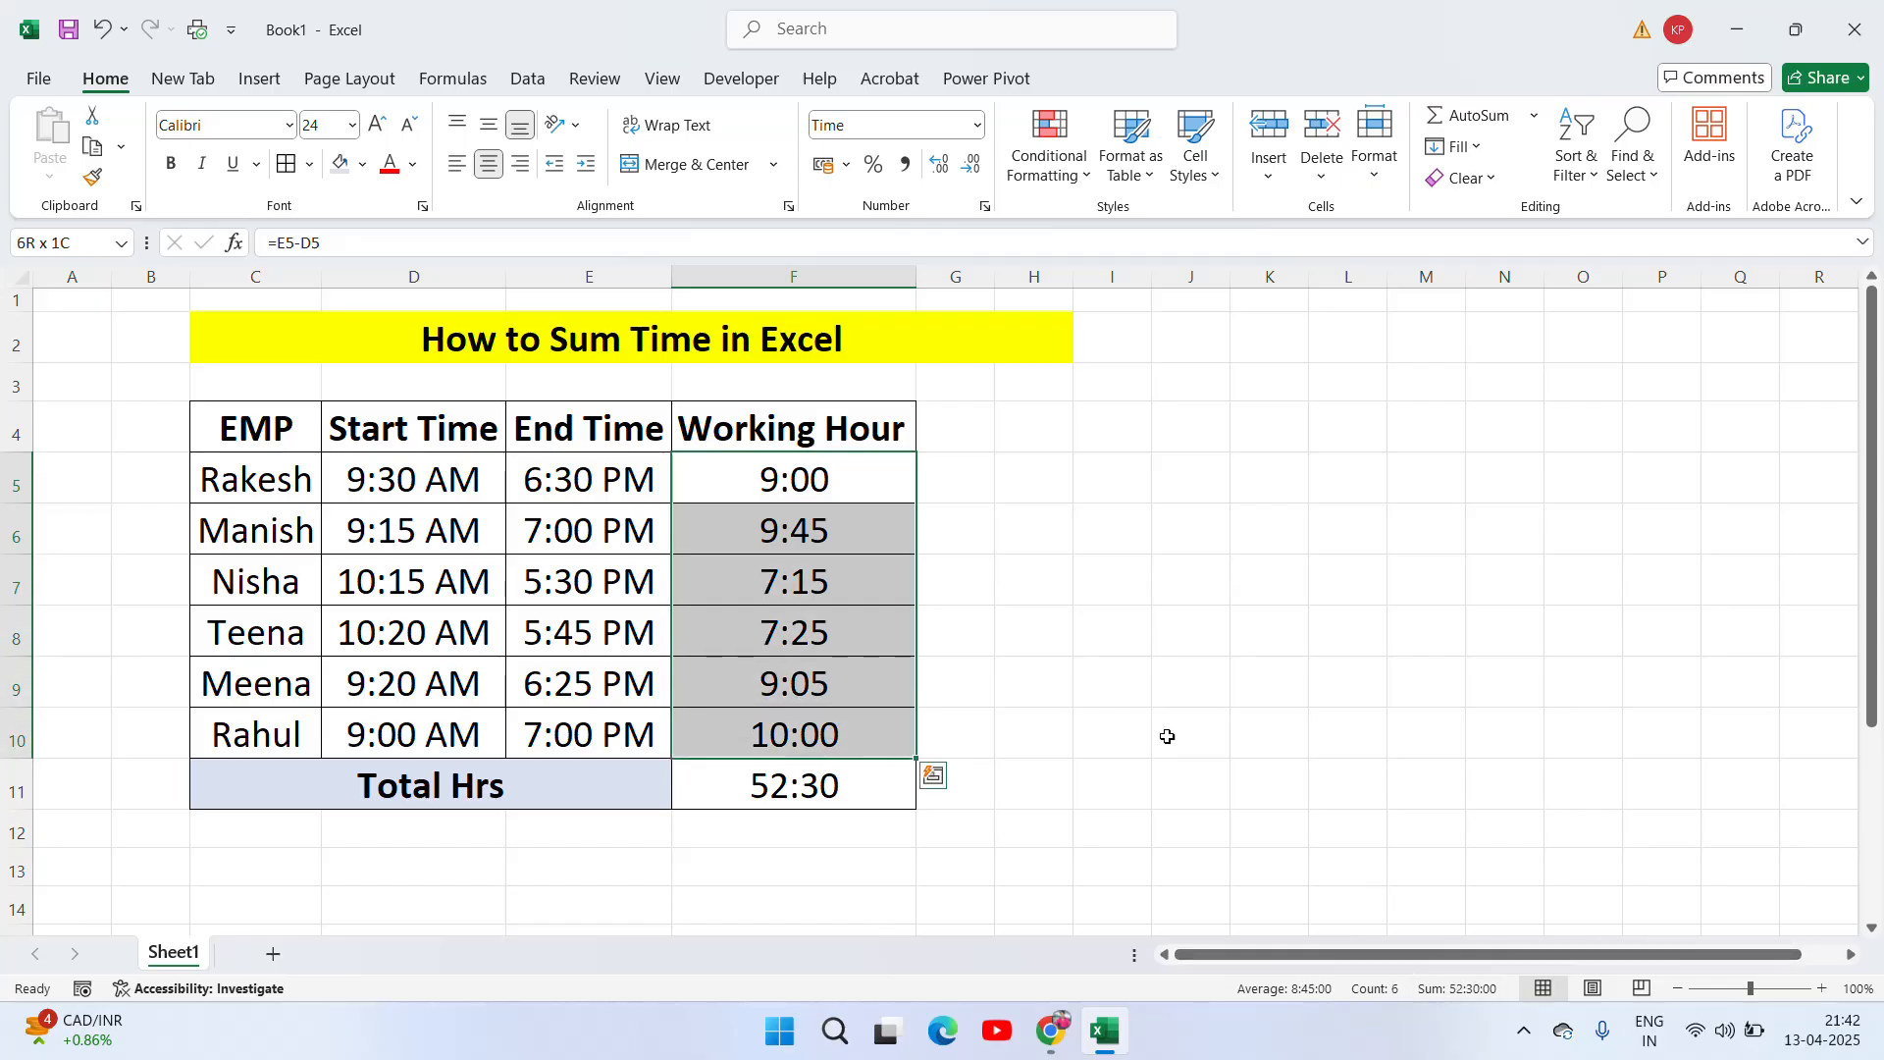
{"action": "left_click", "coordinate": [841, 782]}
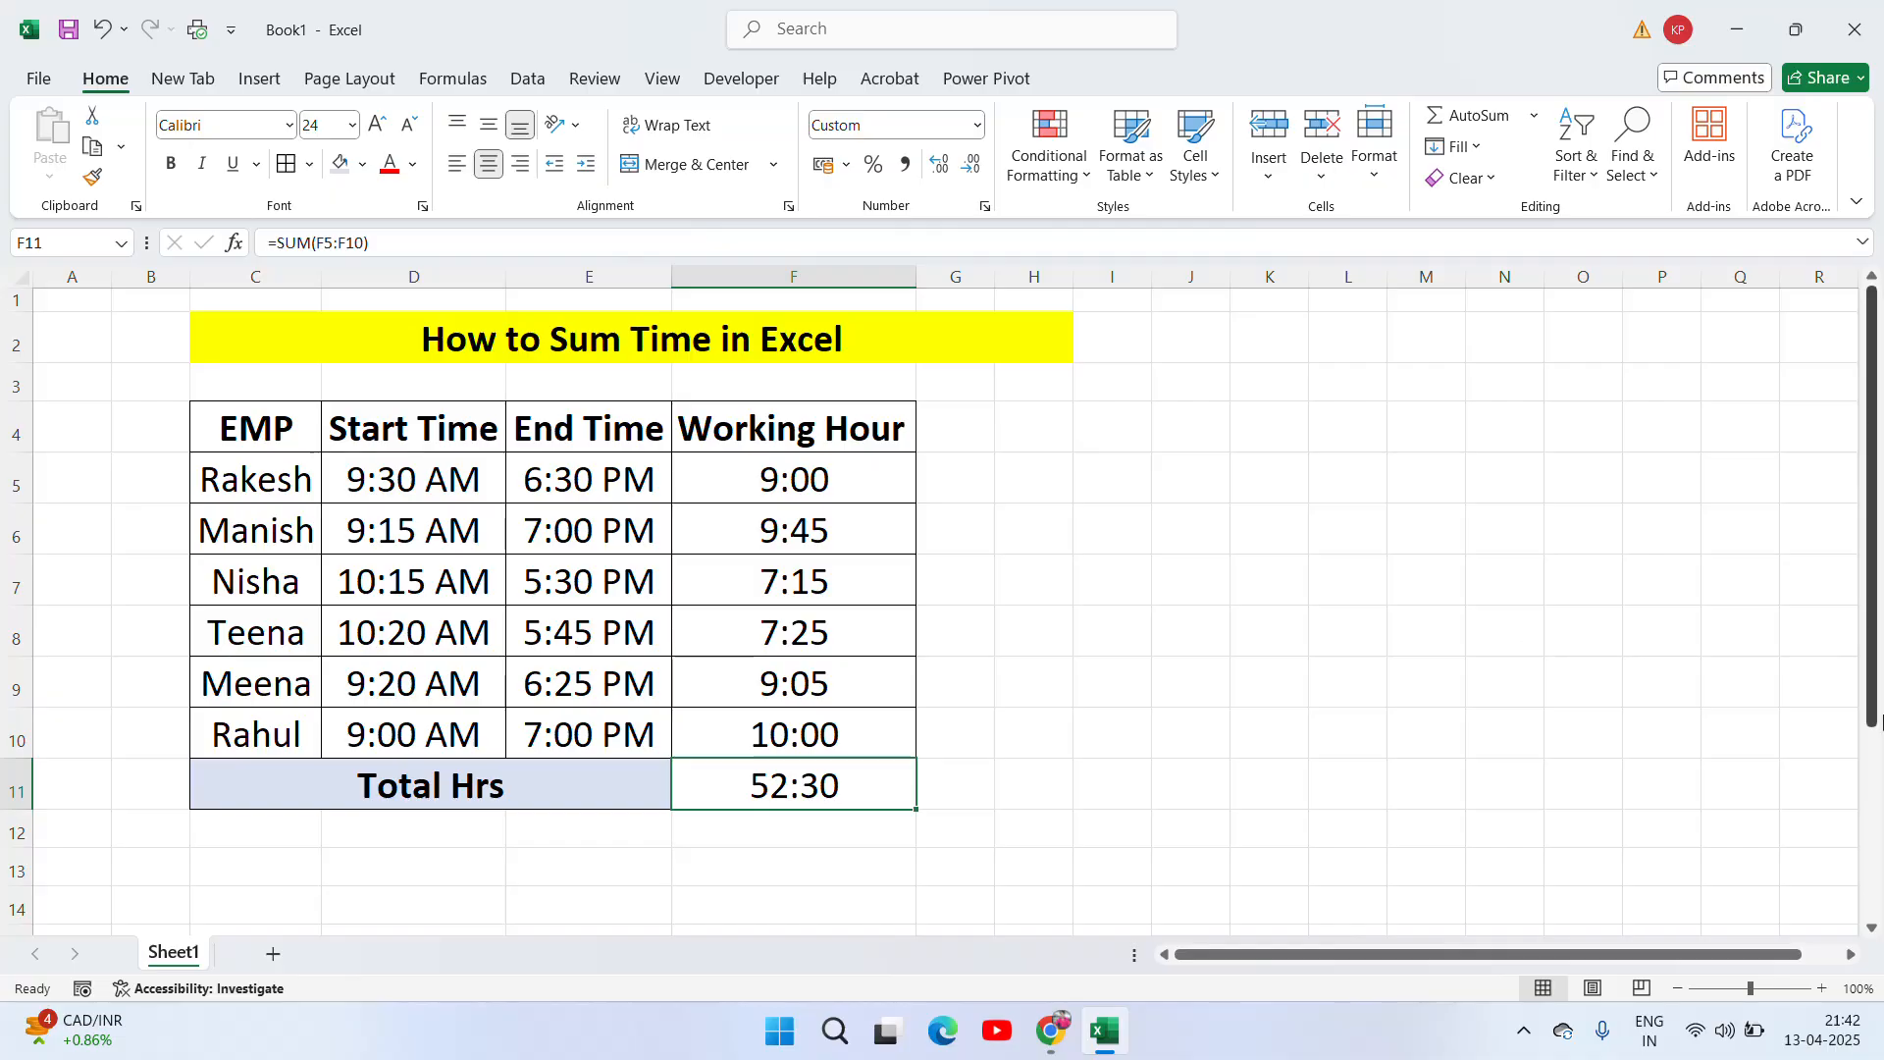
{"action": "left_click", "coordinate": [1772, 989]}
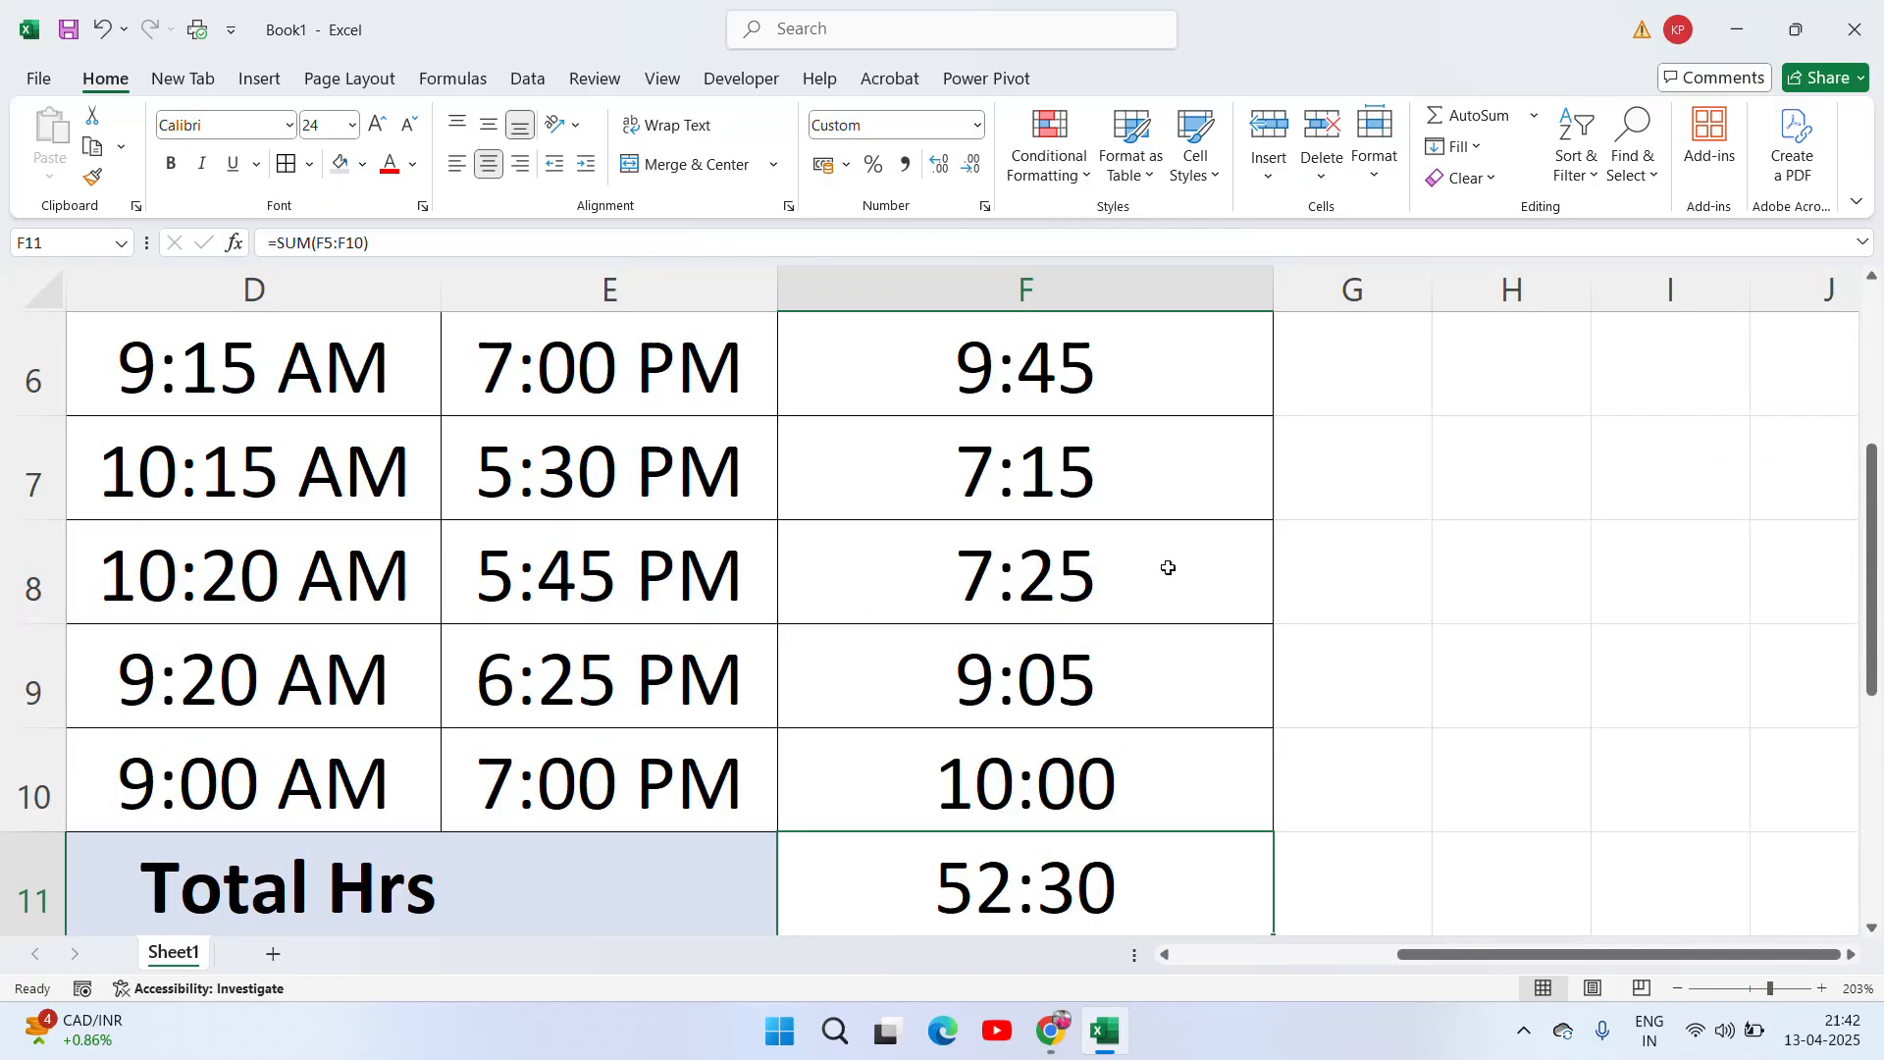
{"action": "key", "text": "Up"}
{"action": "key", "text": "Up"}
{"action": "key", "text": "Up"}
{"action": "key", "text": "Up"}
{"action": "key", "text": "Up"}
{"action": "key", "text": "Up"}
{"action": "key", "text": "Down"}
{"action": "key", "text": "Down"}
{"action": "key", "text": "Down"}
{"action": "key", "text": "Down"}
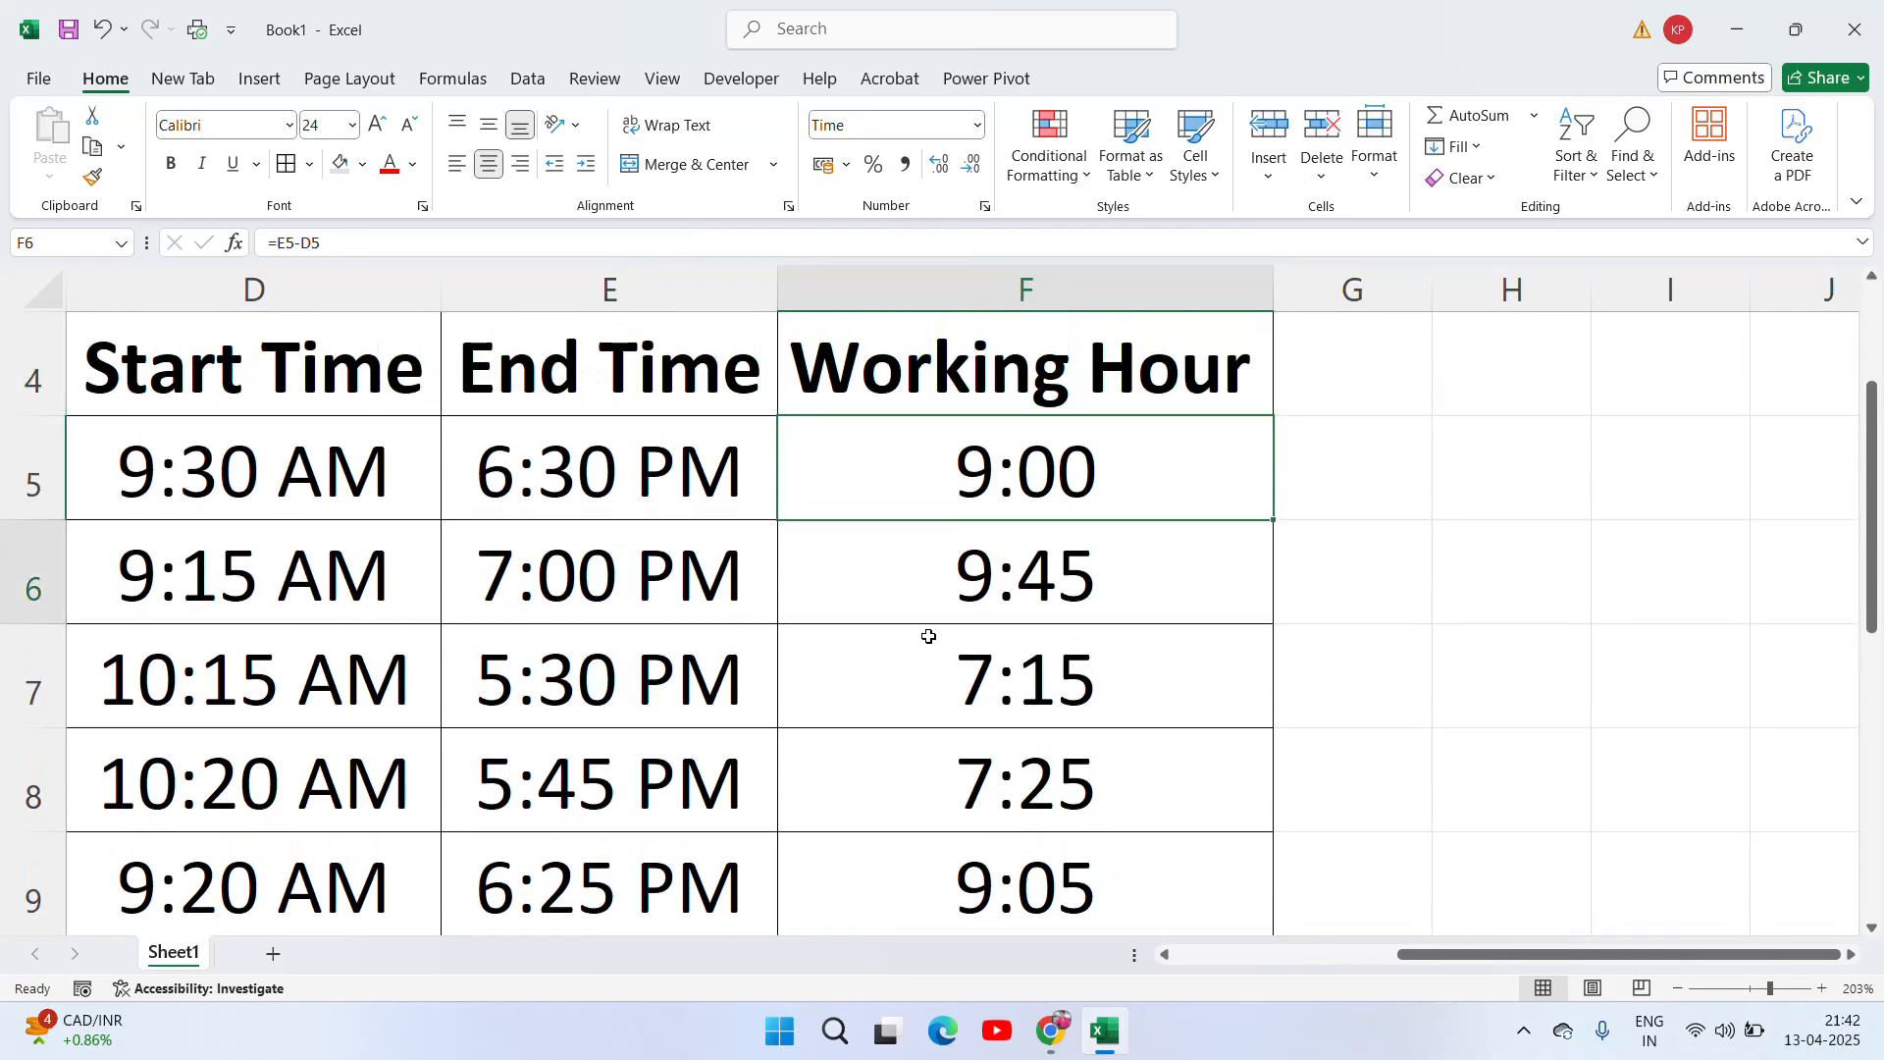
{"action": "key", "text": "Down"}
{"action": "key", "text": "Down"}
{"action": "key", "text": "Down"}
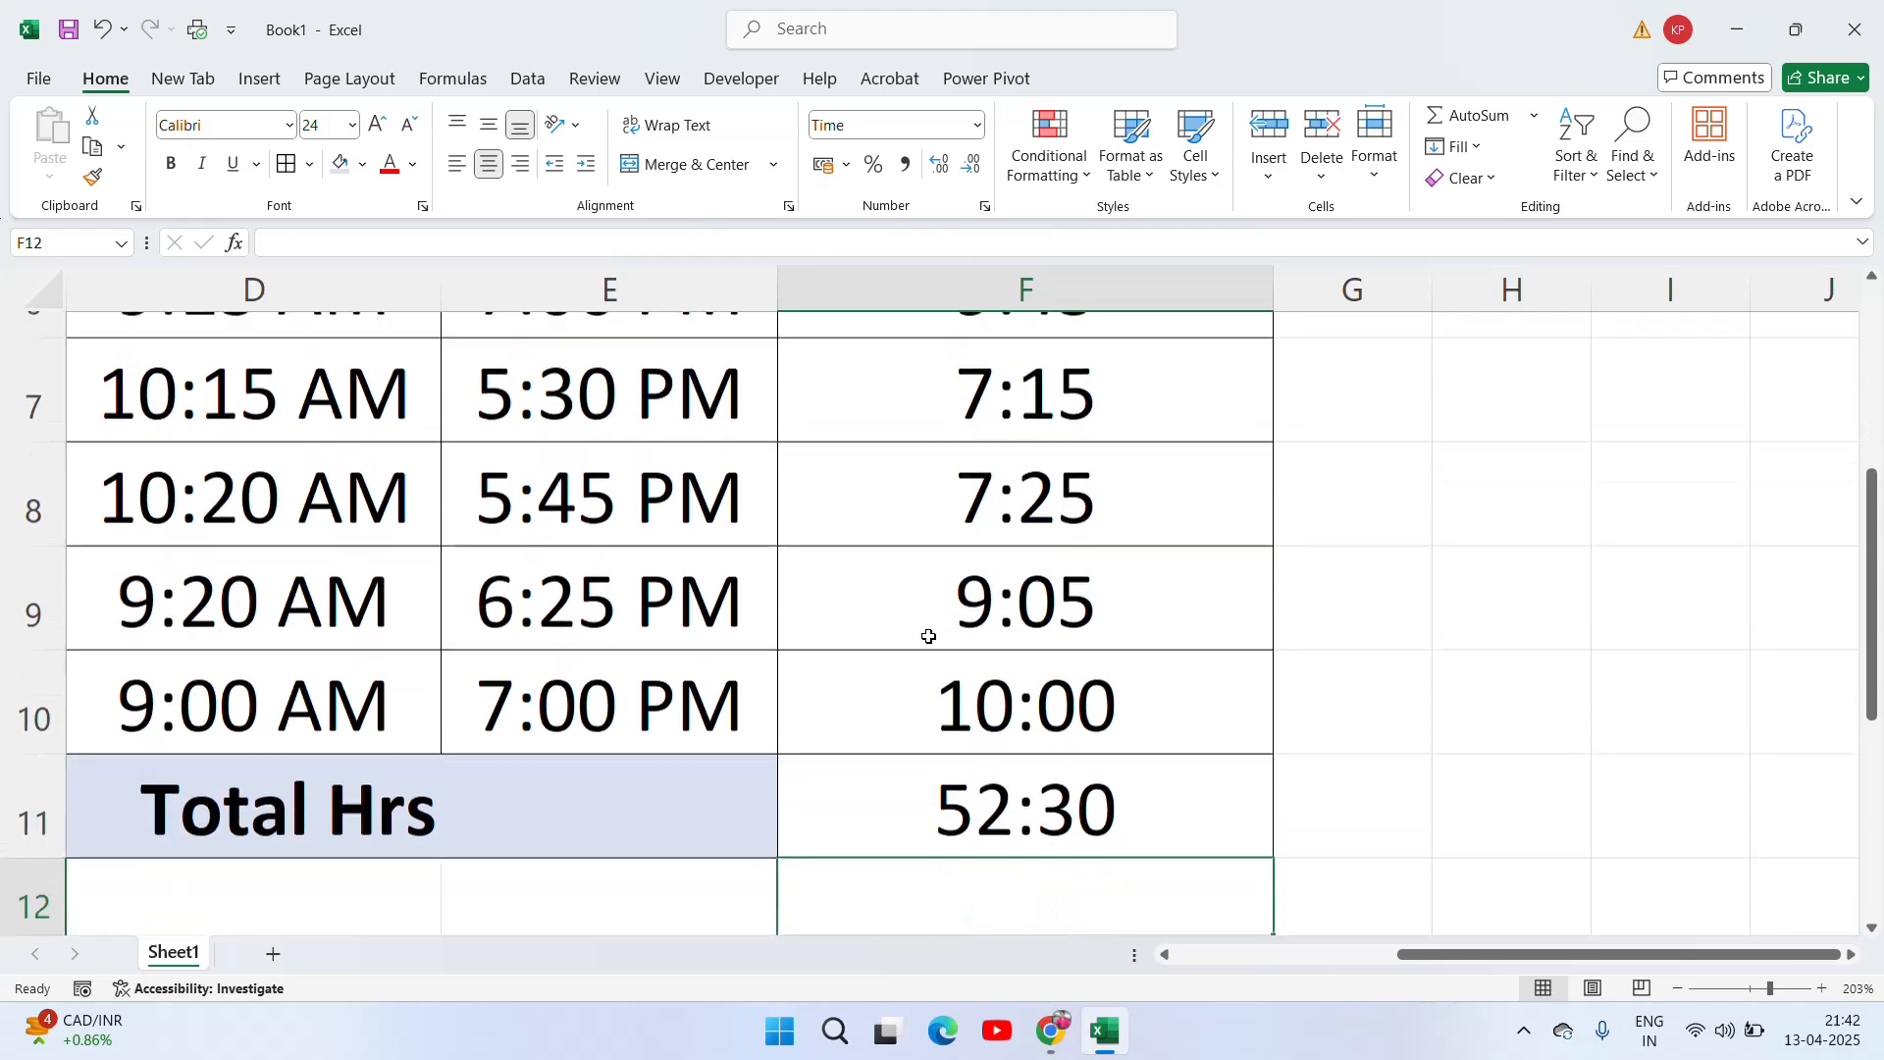
Step: Undo the custom number format on the total in F11
{"action": "key", "text": "Up"}
{"action": "key", "text": "ctrl+z"}
{"action": "key", "text": "ctrl+z"}
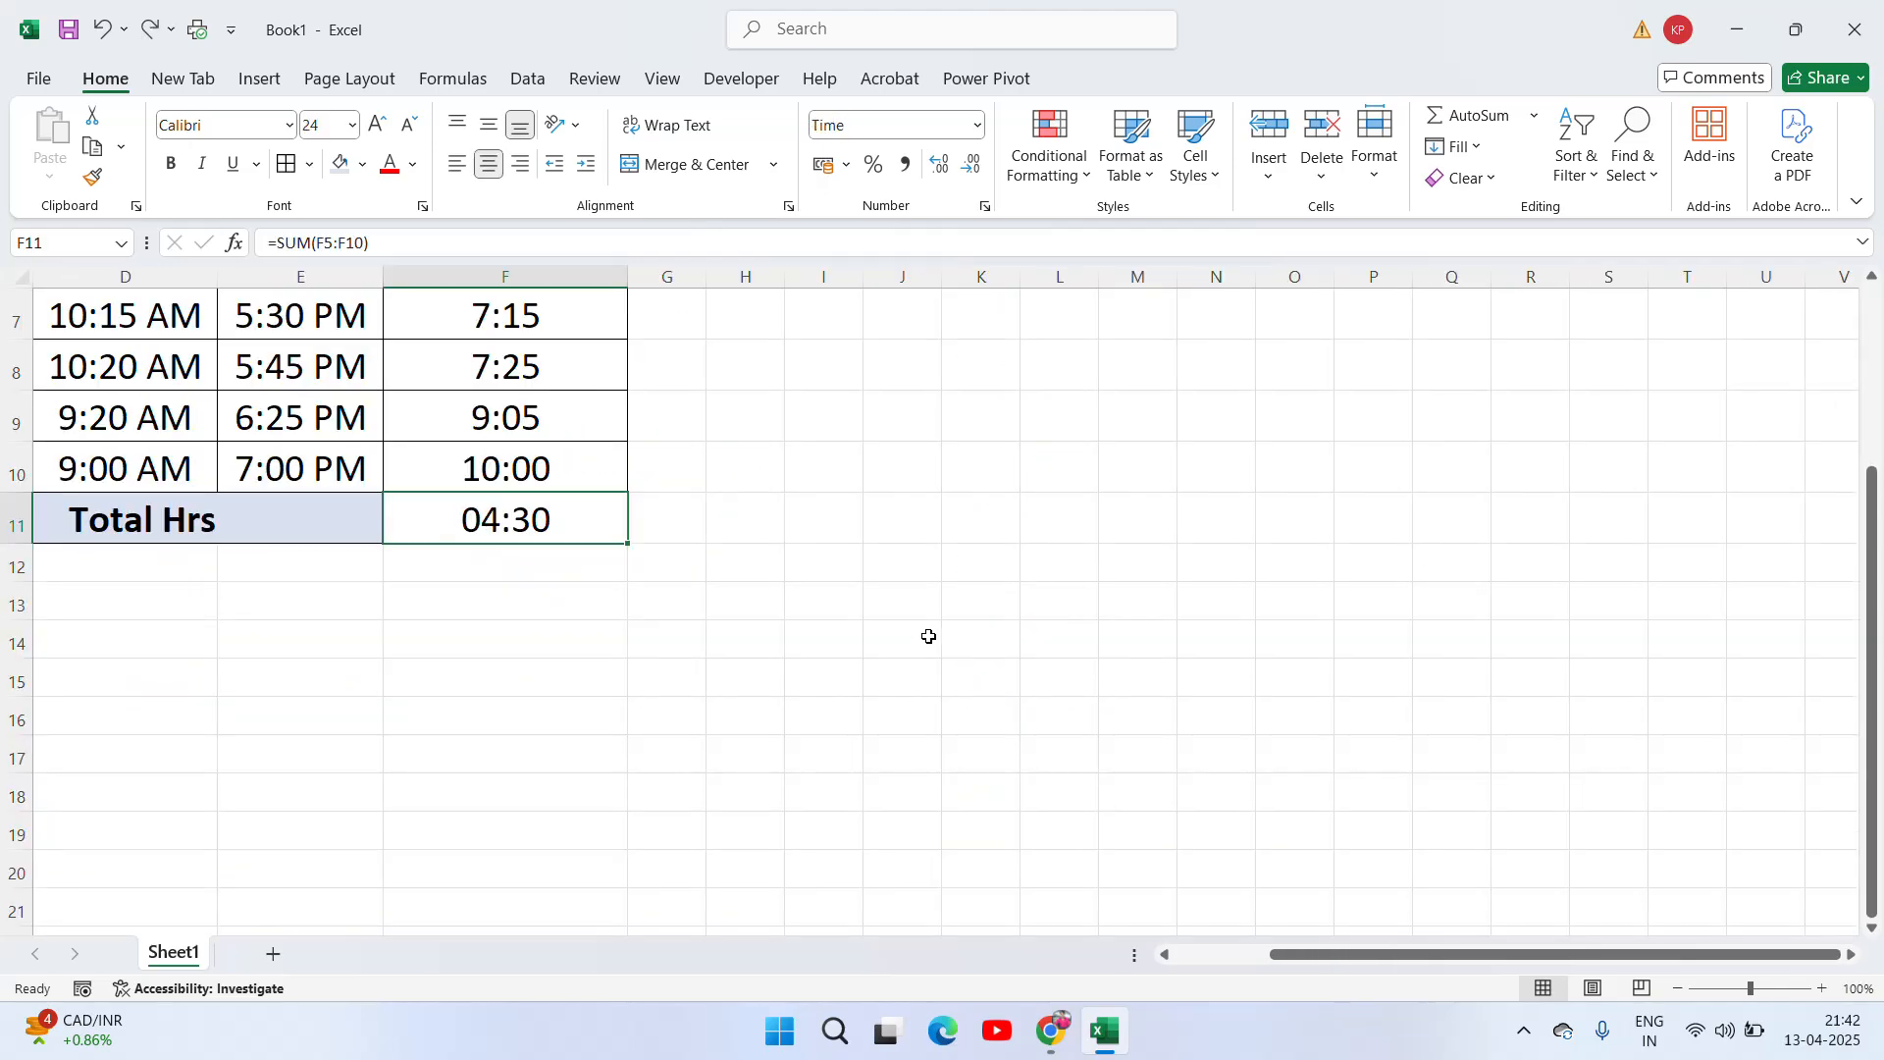
Step: Delete the empty row 3 between the title and the table header
{"action": "key", "text": "Up"}
{"action": "key", "text": "Up"}
{"action": "key", "text": "Up"}
{"action": "key", "text": "Up"}
{"action": "key", "text": "Up"}
{"action": "key", "text": "Up"}
{"action": "key", "text": "Up"}
{"action": "key", "text": "Up"}
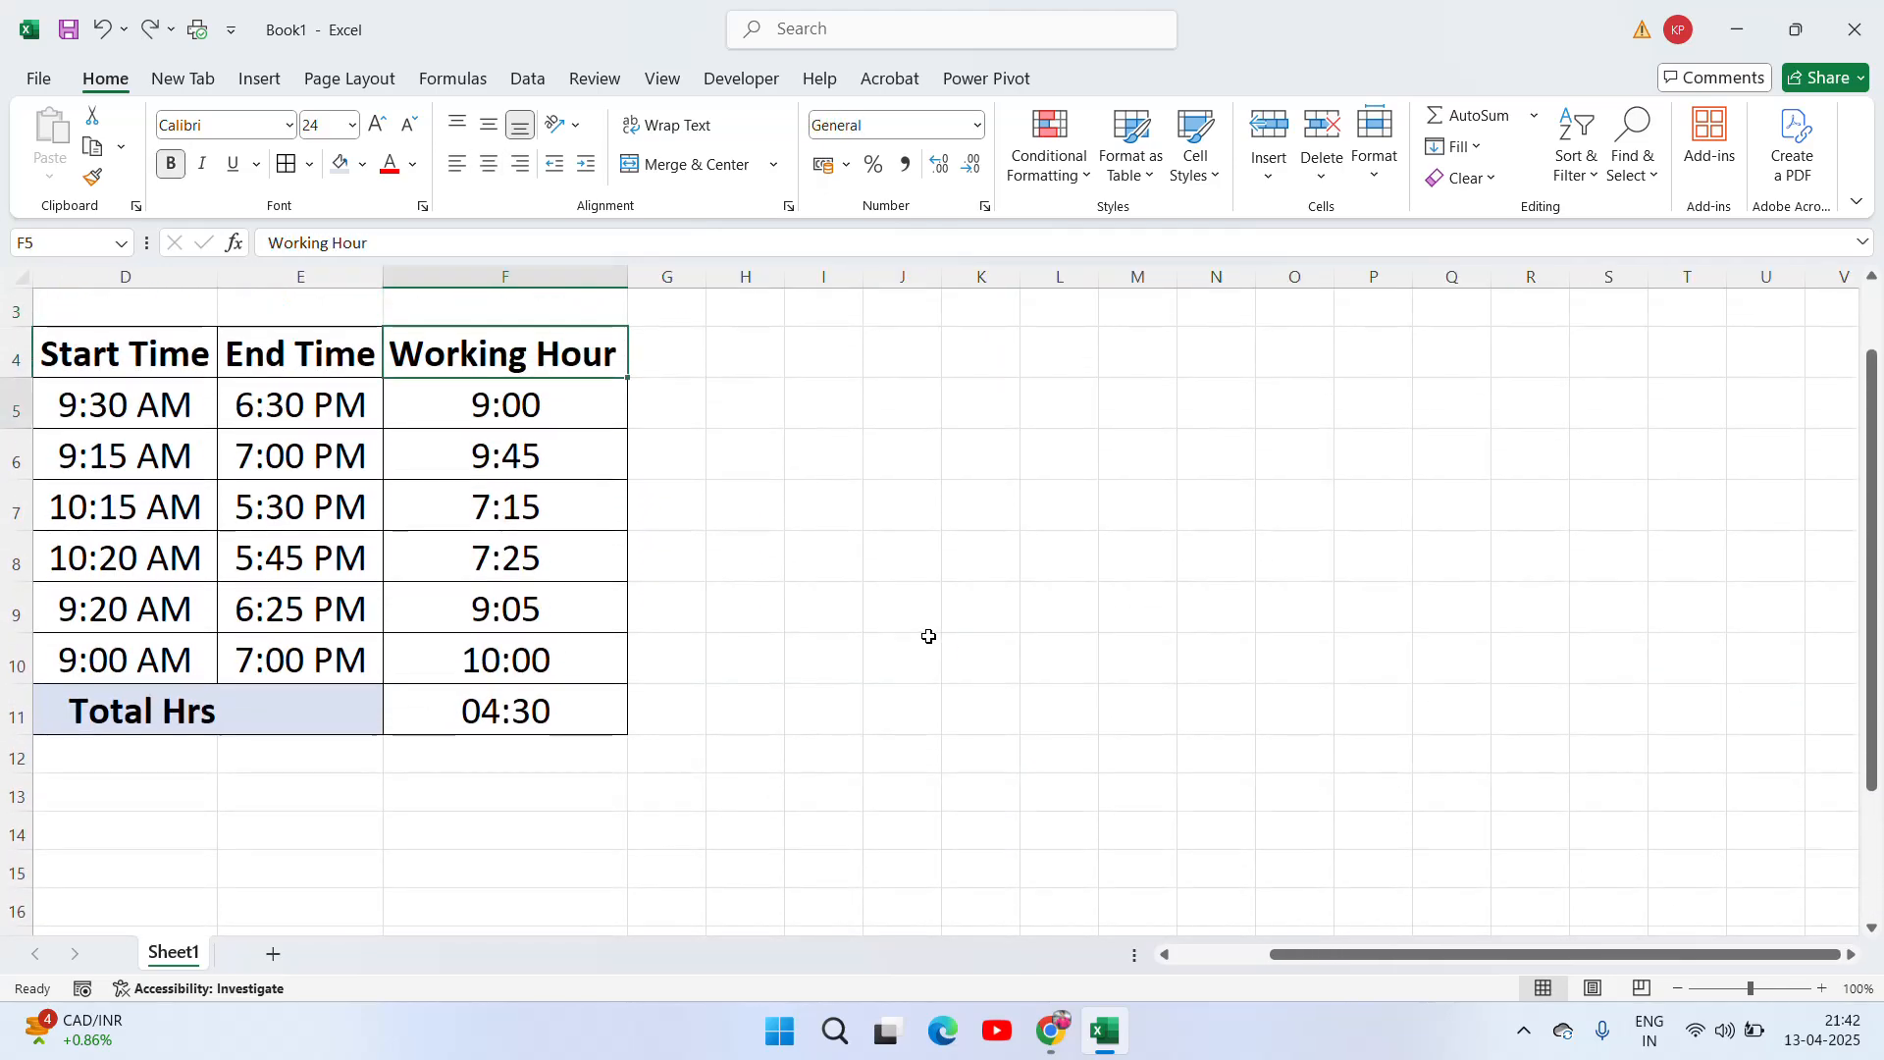
{"action": "key", "text": "Down"}
{"action": "key", "text": "Down"}
{"action": "key", "text": "Left"}
{"action": "key", "text": "Left"}
{"action": "key", "text": "Left"}
{"action": "key", "text": "Left"}
{"action": "key", "text": "Right"}
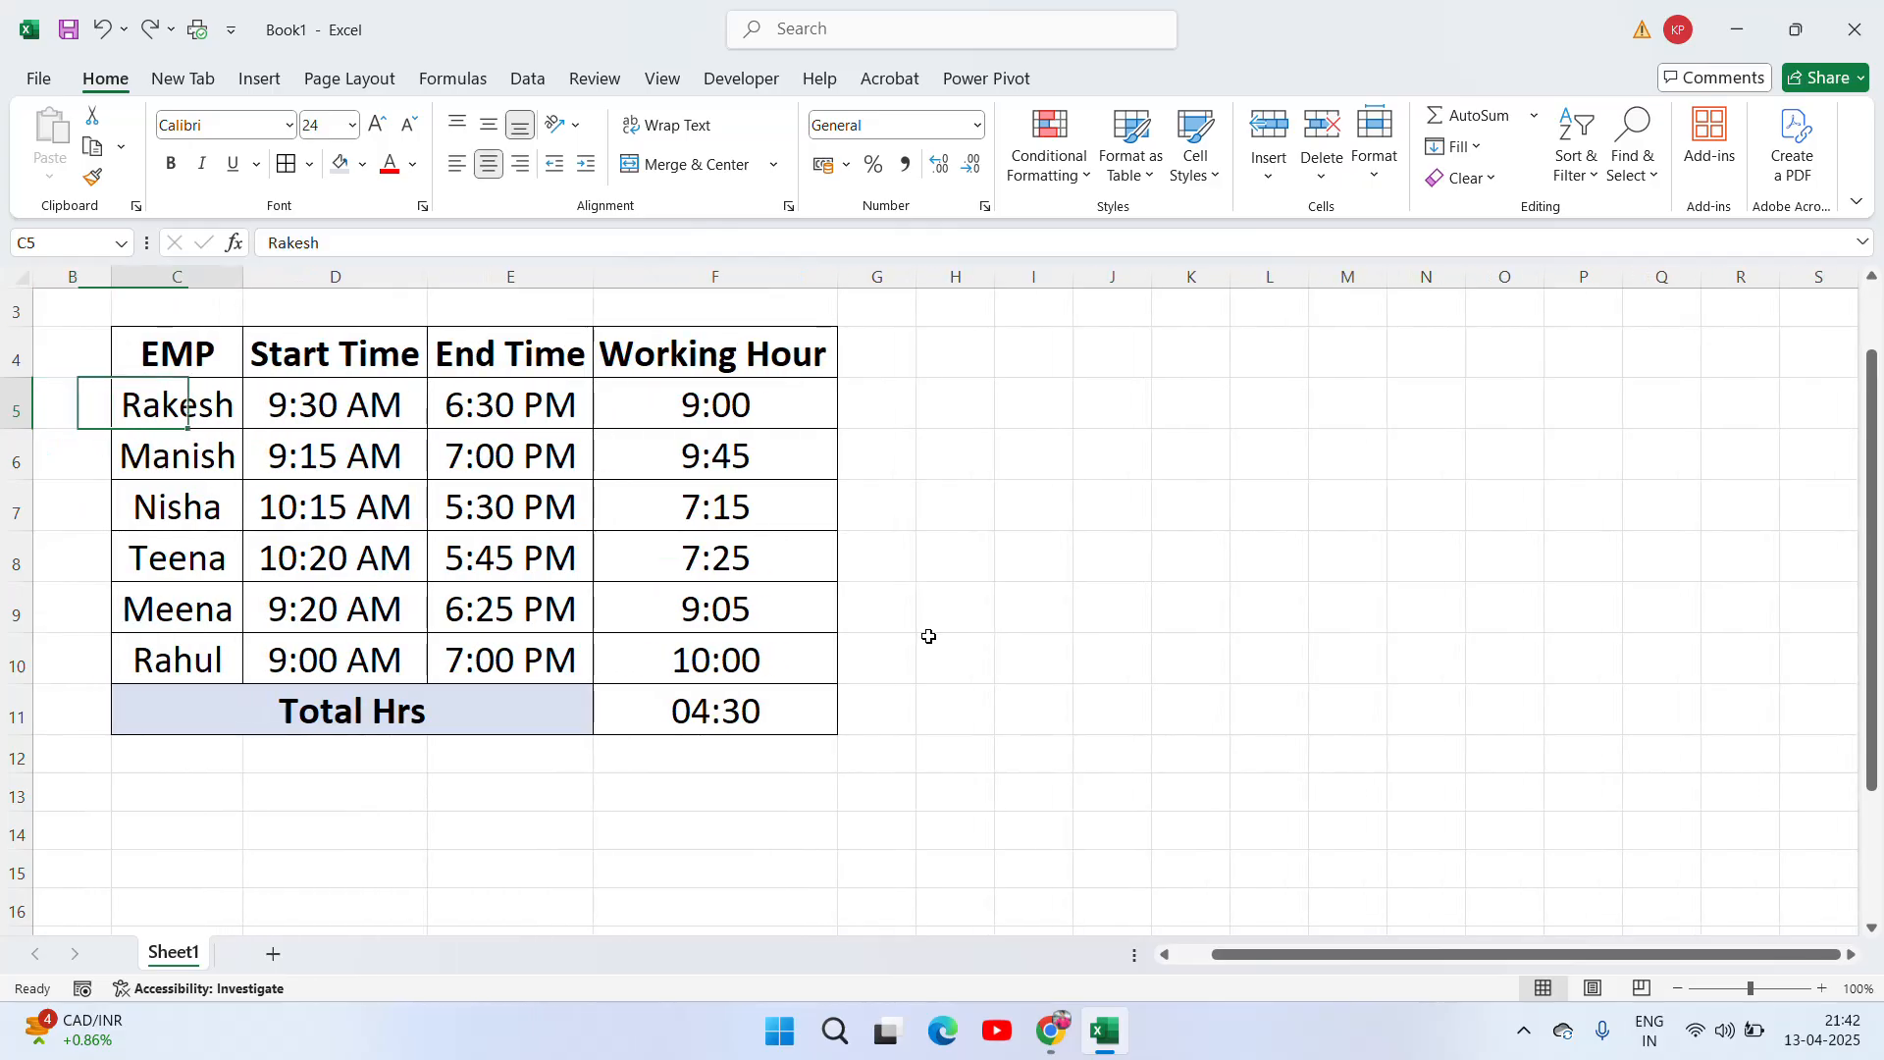
{"action": "key", "text": "Up"}
{"action": "key", "text": "Up"}
{"action": "key", "text": "Up"}
{"action": "key", "text": "Down"}
{"action": "key", "text": "shift+space"}
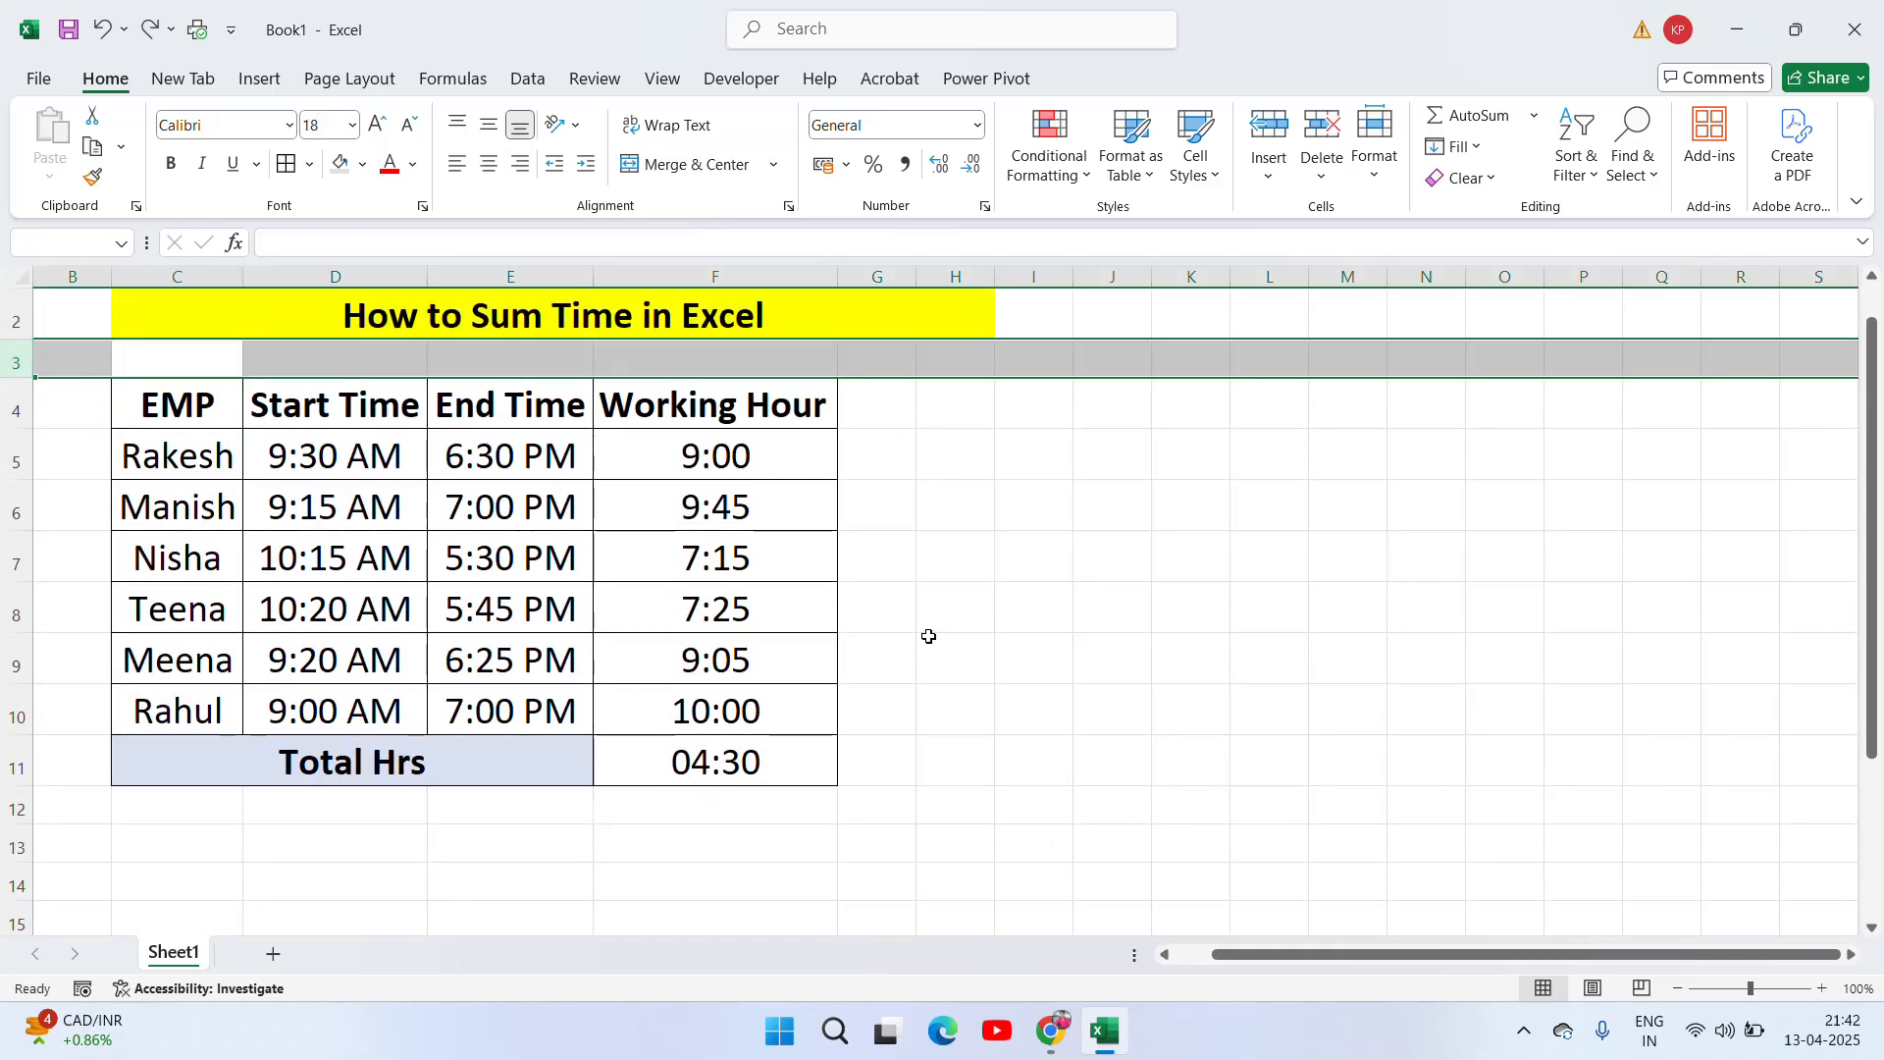
{"action": "key", "text": "ctrl+minus"}
Step: Inspect the Working Hour column at a larger zoom, from its header down to the total in F10
{"action": "key", "text": "Right"}
{"action": "key", "text": "Right"}
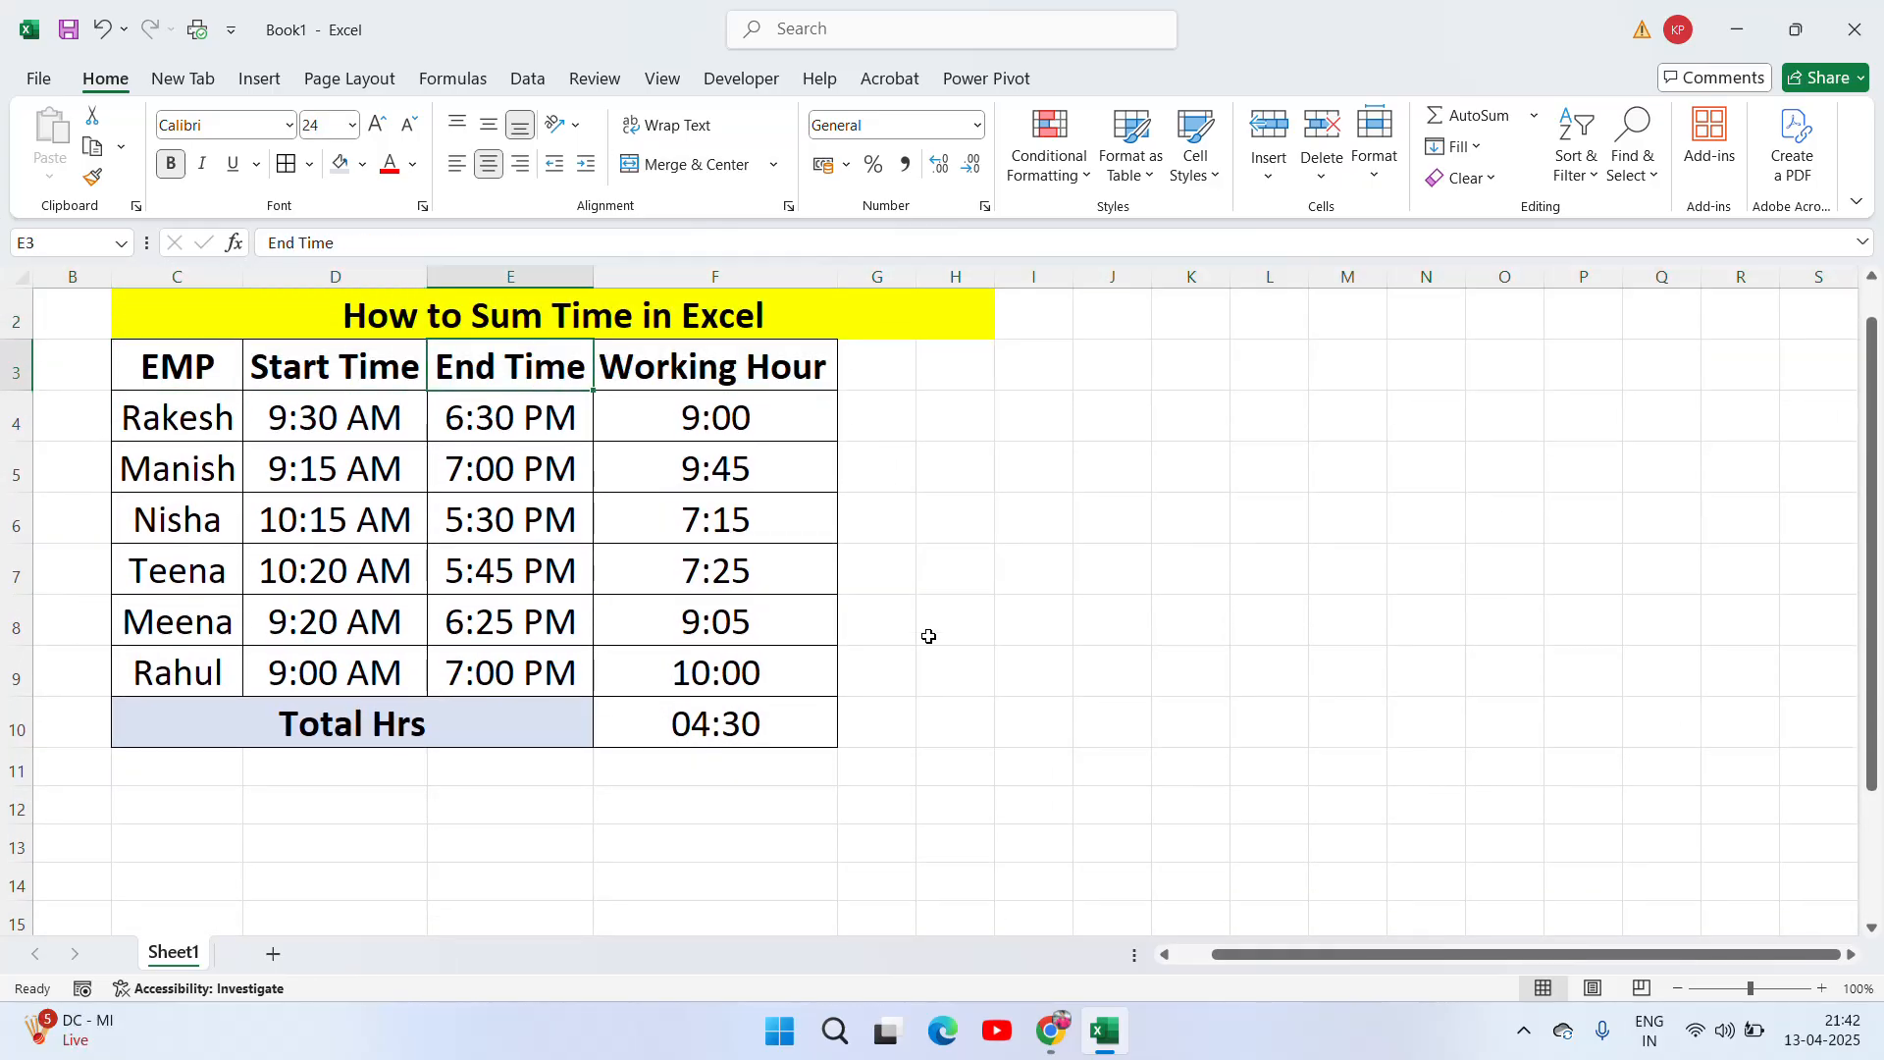
{"action": "left_click", "coordinate": [1769, 992]}
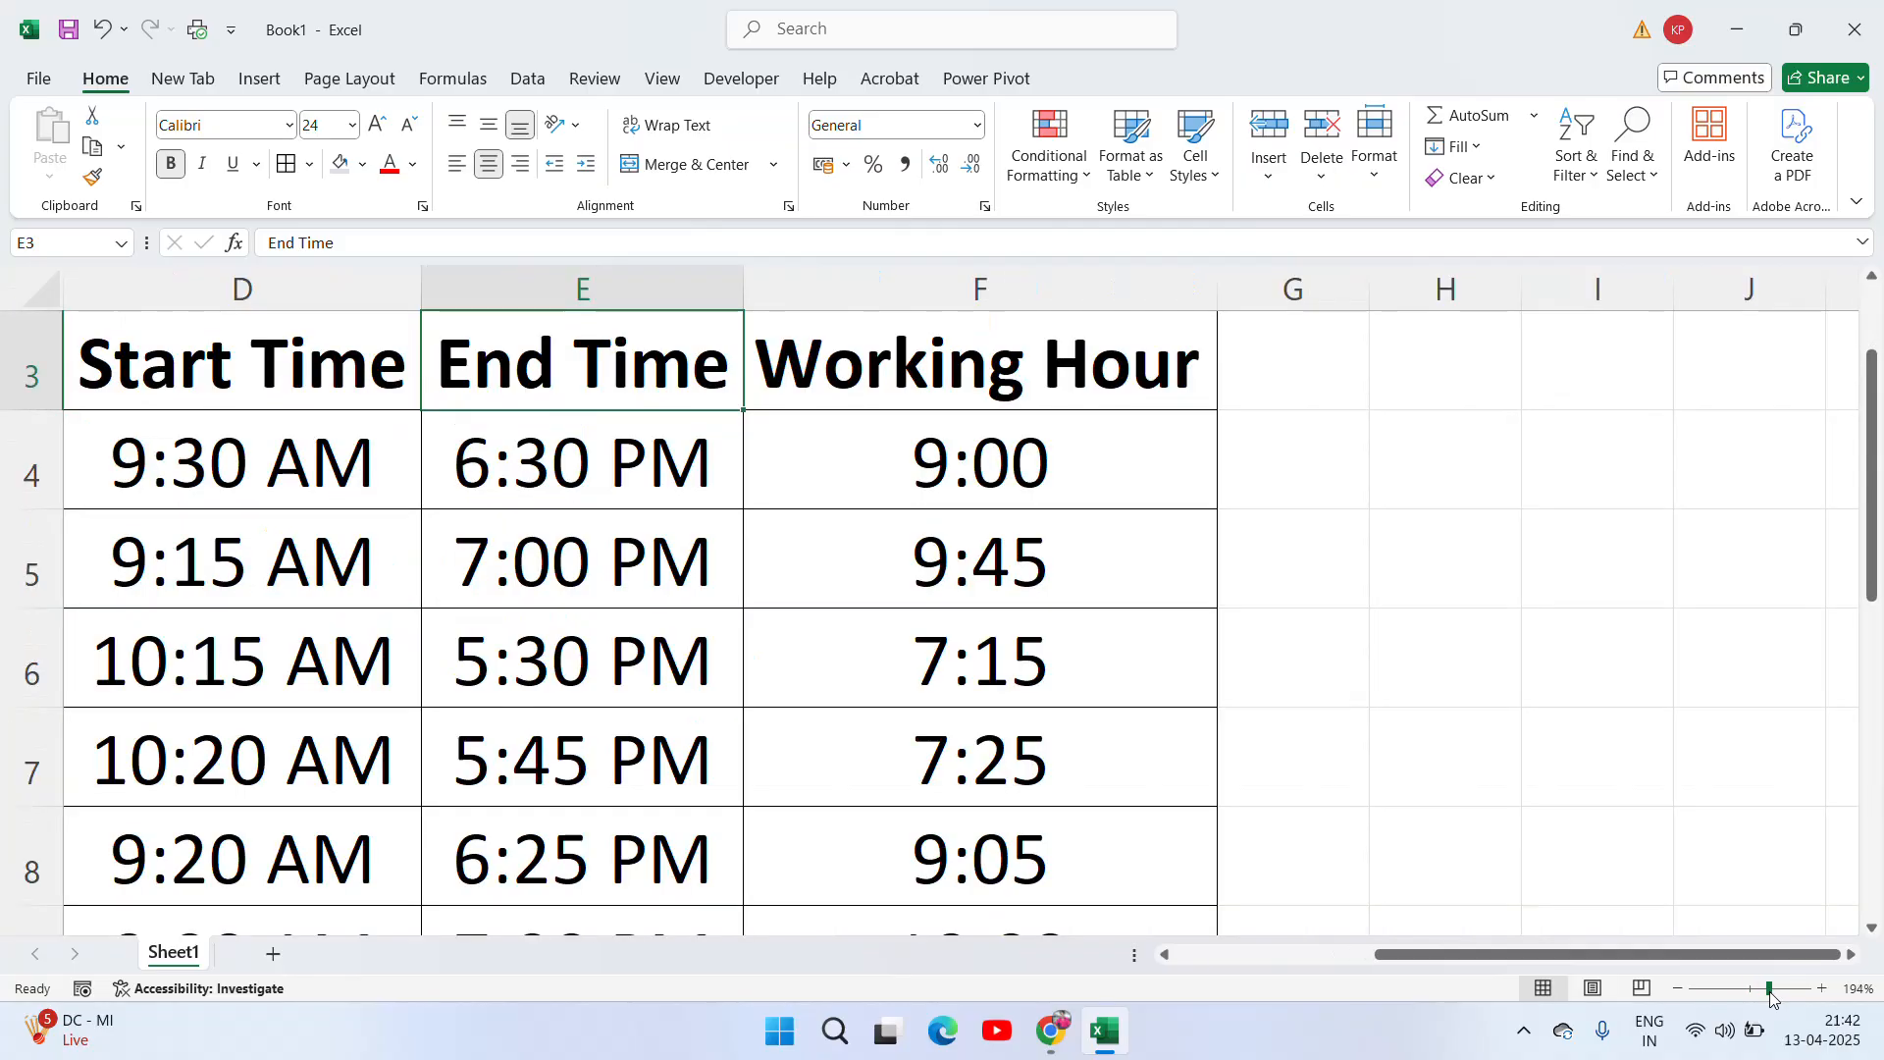
{"action": "key", "text": "Right"}
{"action": "key", "text": "Down"}
{"action": "key", "text": "Down"}
{"action": "key", "text": "Up"}
{"action": "key", "text": "Up"}
{"action": "key", "text": "Up"}
{"action": "key", "text": "Down"}
{"action": "key", "text": "Down"}
{"action": "key", "text": "Down"}
{"action": "key", "text": "Down"}
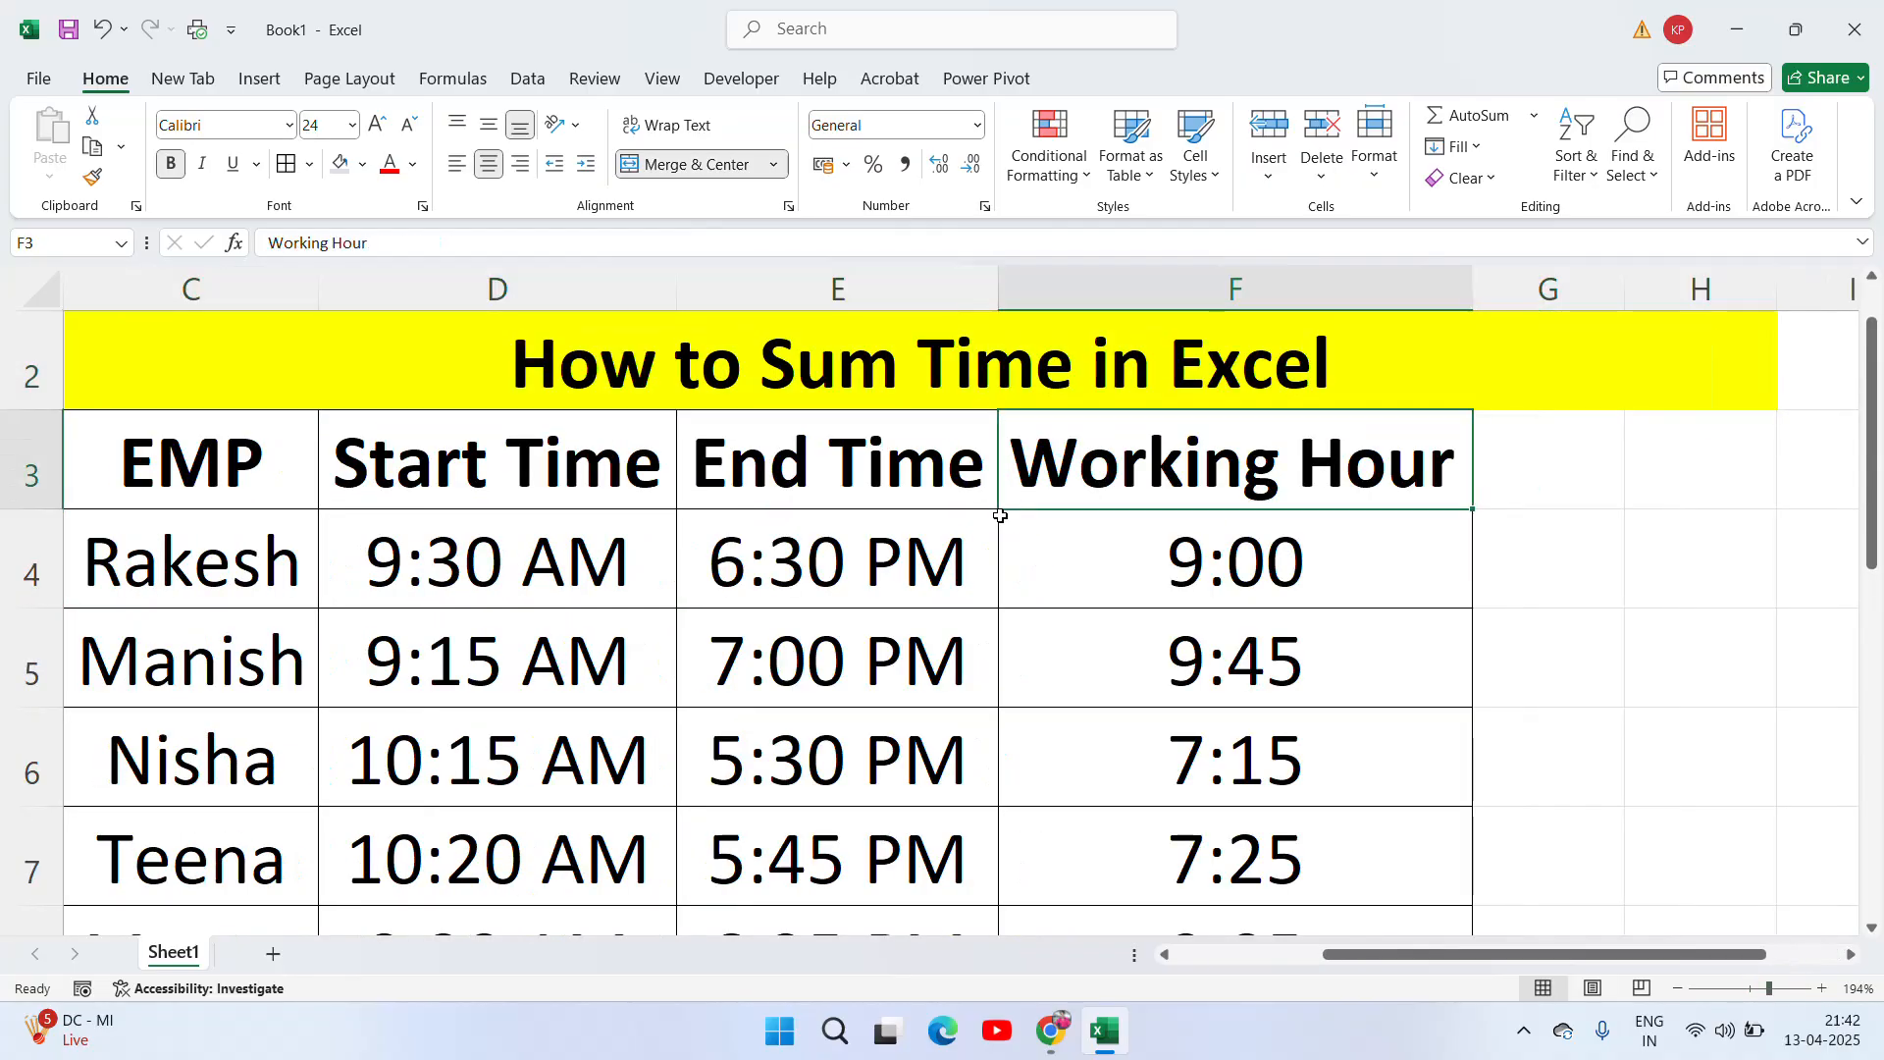
{"action": "key", "text": "Down"}
{"action": "key", "text": "Down"}
{"action": "key", "text": "Down"}
{"action": "key", "text": "Down"}
{"action": "key", "text": "Down"}
{"action": "key", "text": "Down"}
{"action": "key", "text": "Up"}
{"action": "key", "text": "Up"}
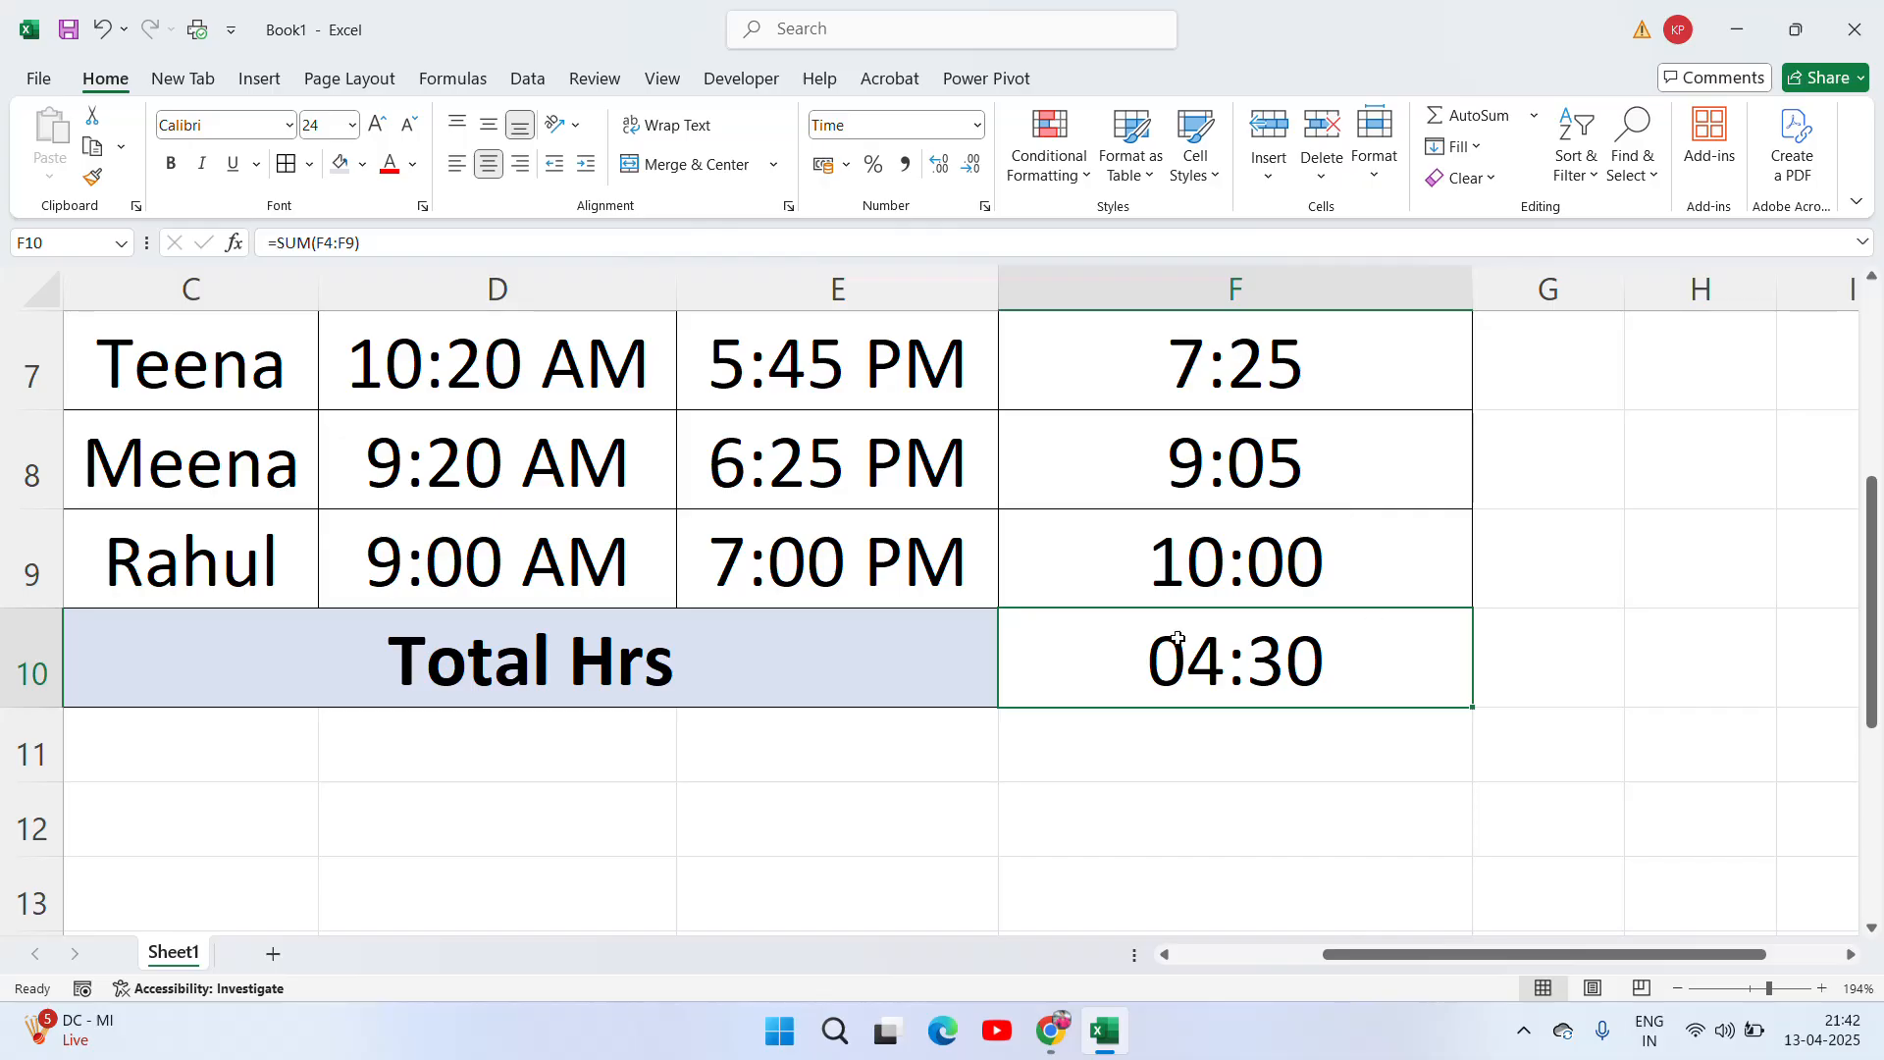
Step: Apply the custom number format [h]:mm to the total in F10 and make it bold
{"action": "right_click", "coordinate": [1373, 659]}
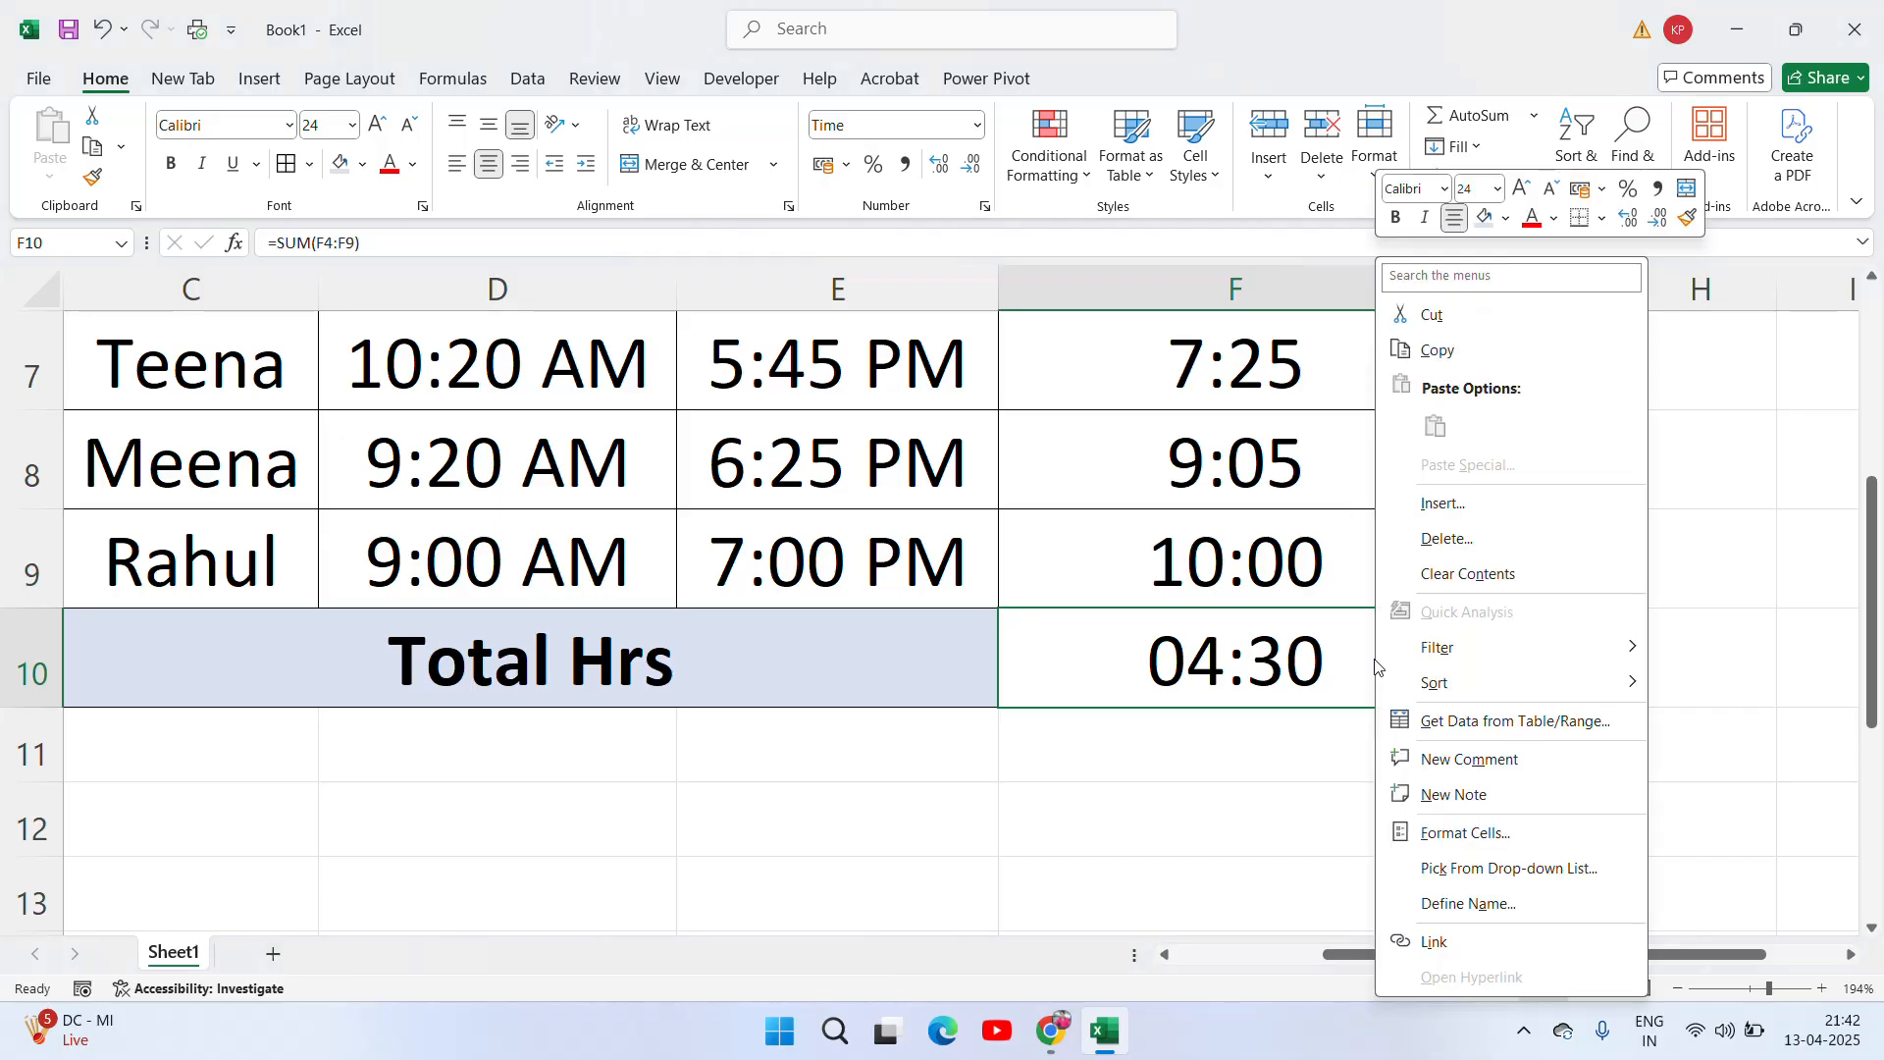
{"action": "left_click", "coordinate": [1560, 845]}
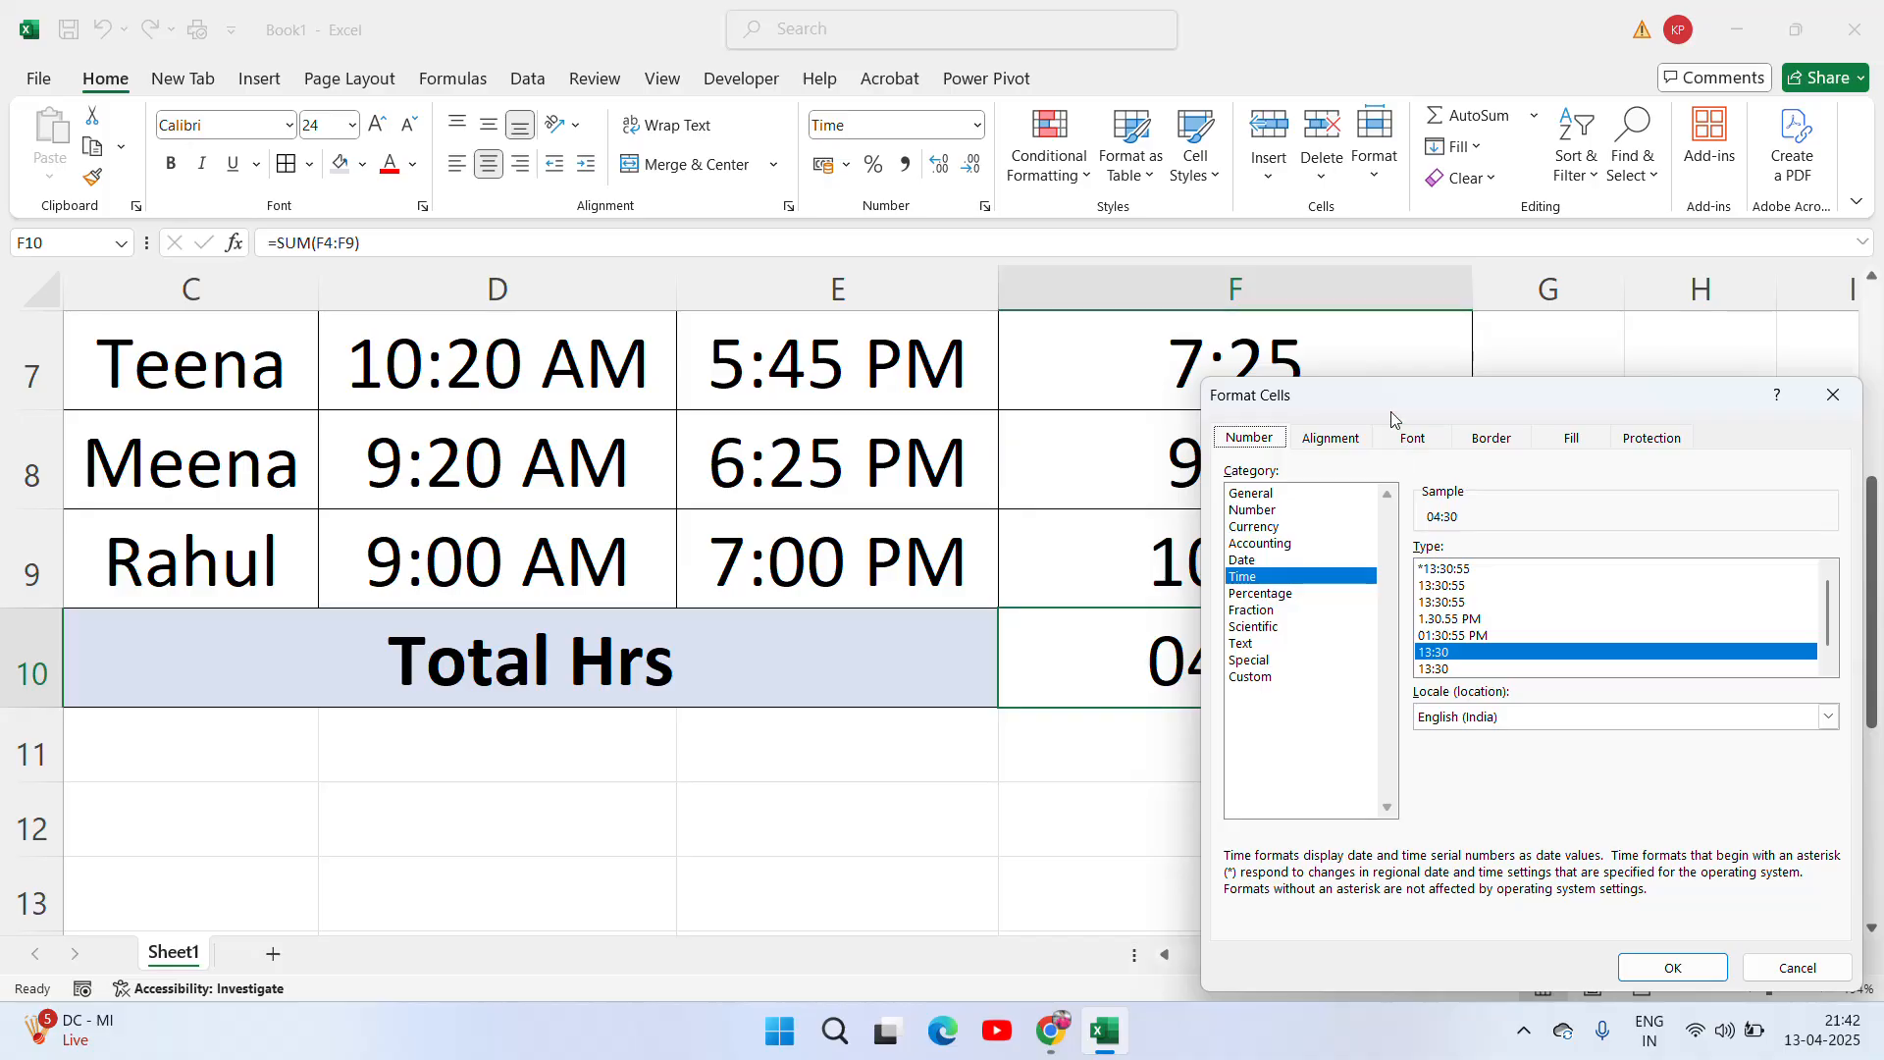
{"action": "left_click_drag", "start_coordinate": [1392, 419], "coordinate": [209, 361]}
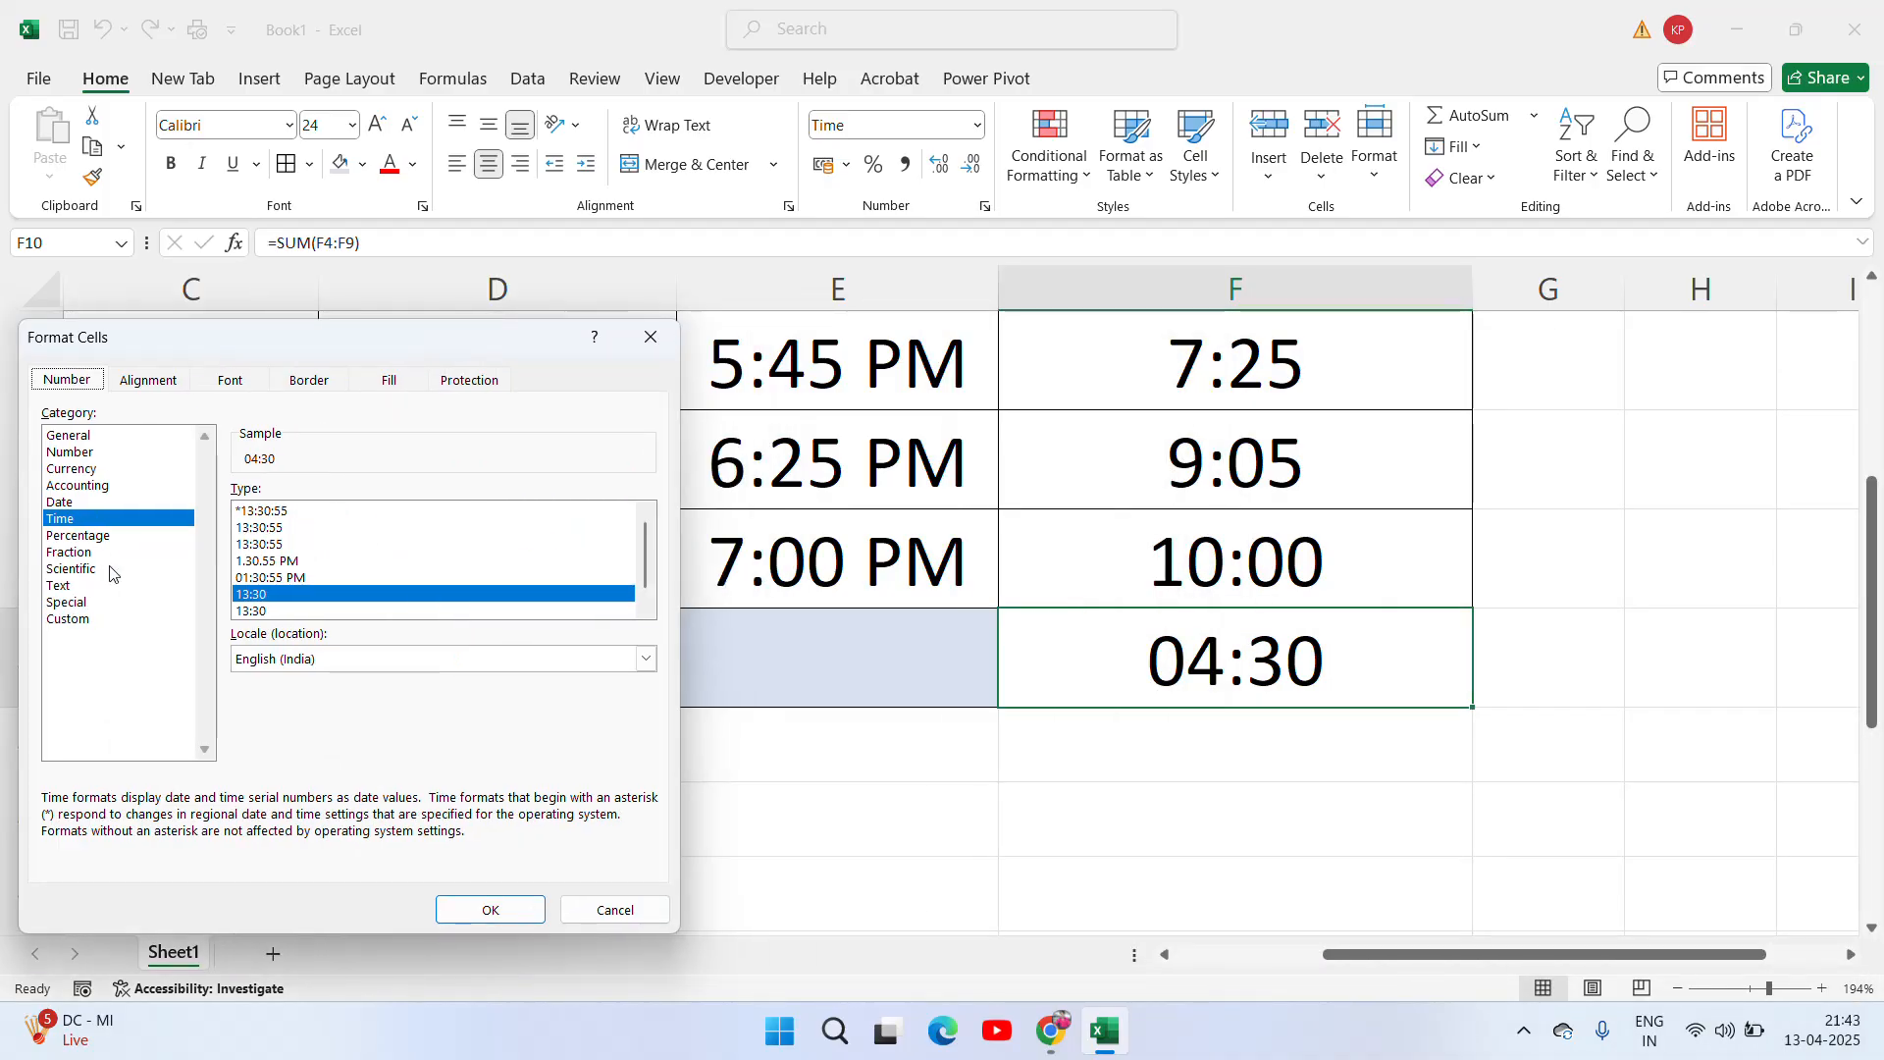
{"action": "left_click", "coordinate": [69, 620]}
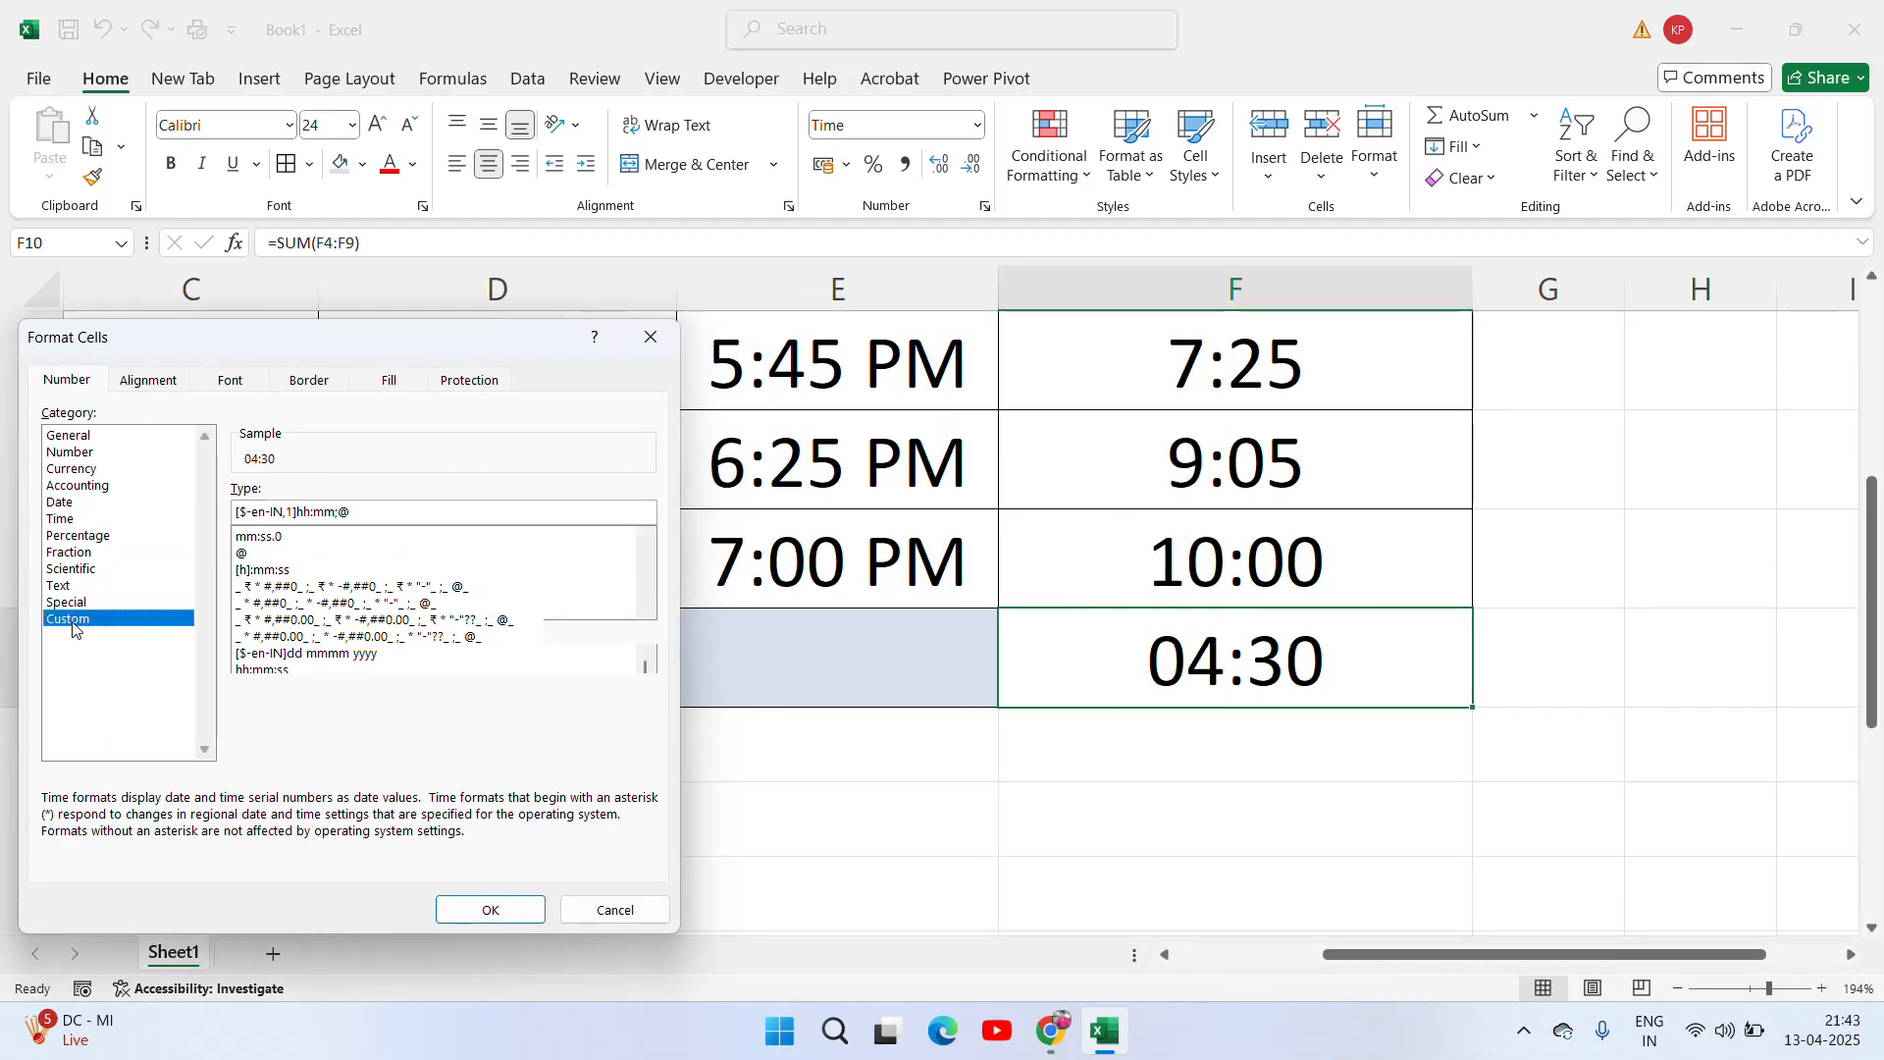
{"action": "left_click", "coordinate": [246, 571]}
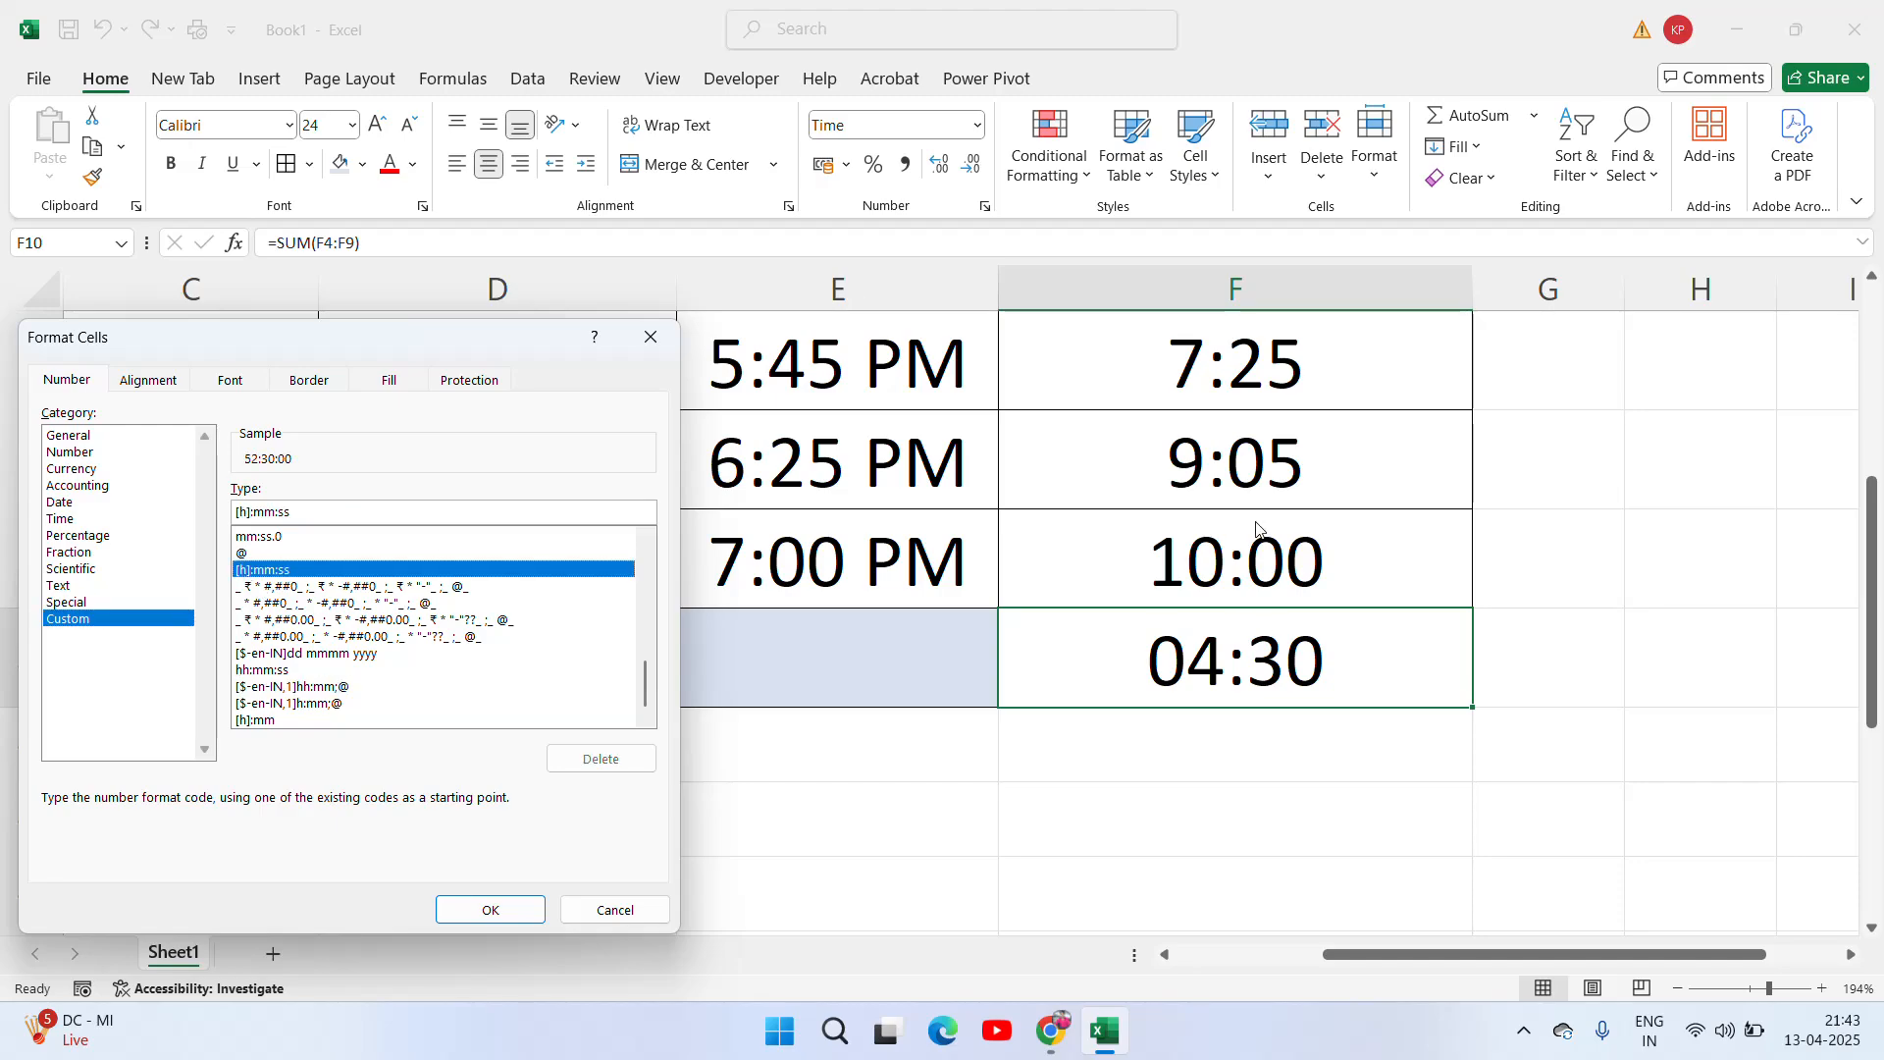
{"action": "left_click", "coordinate": [312, 514]}
{"action": "key", "text": "BackSpace"}
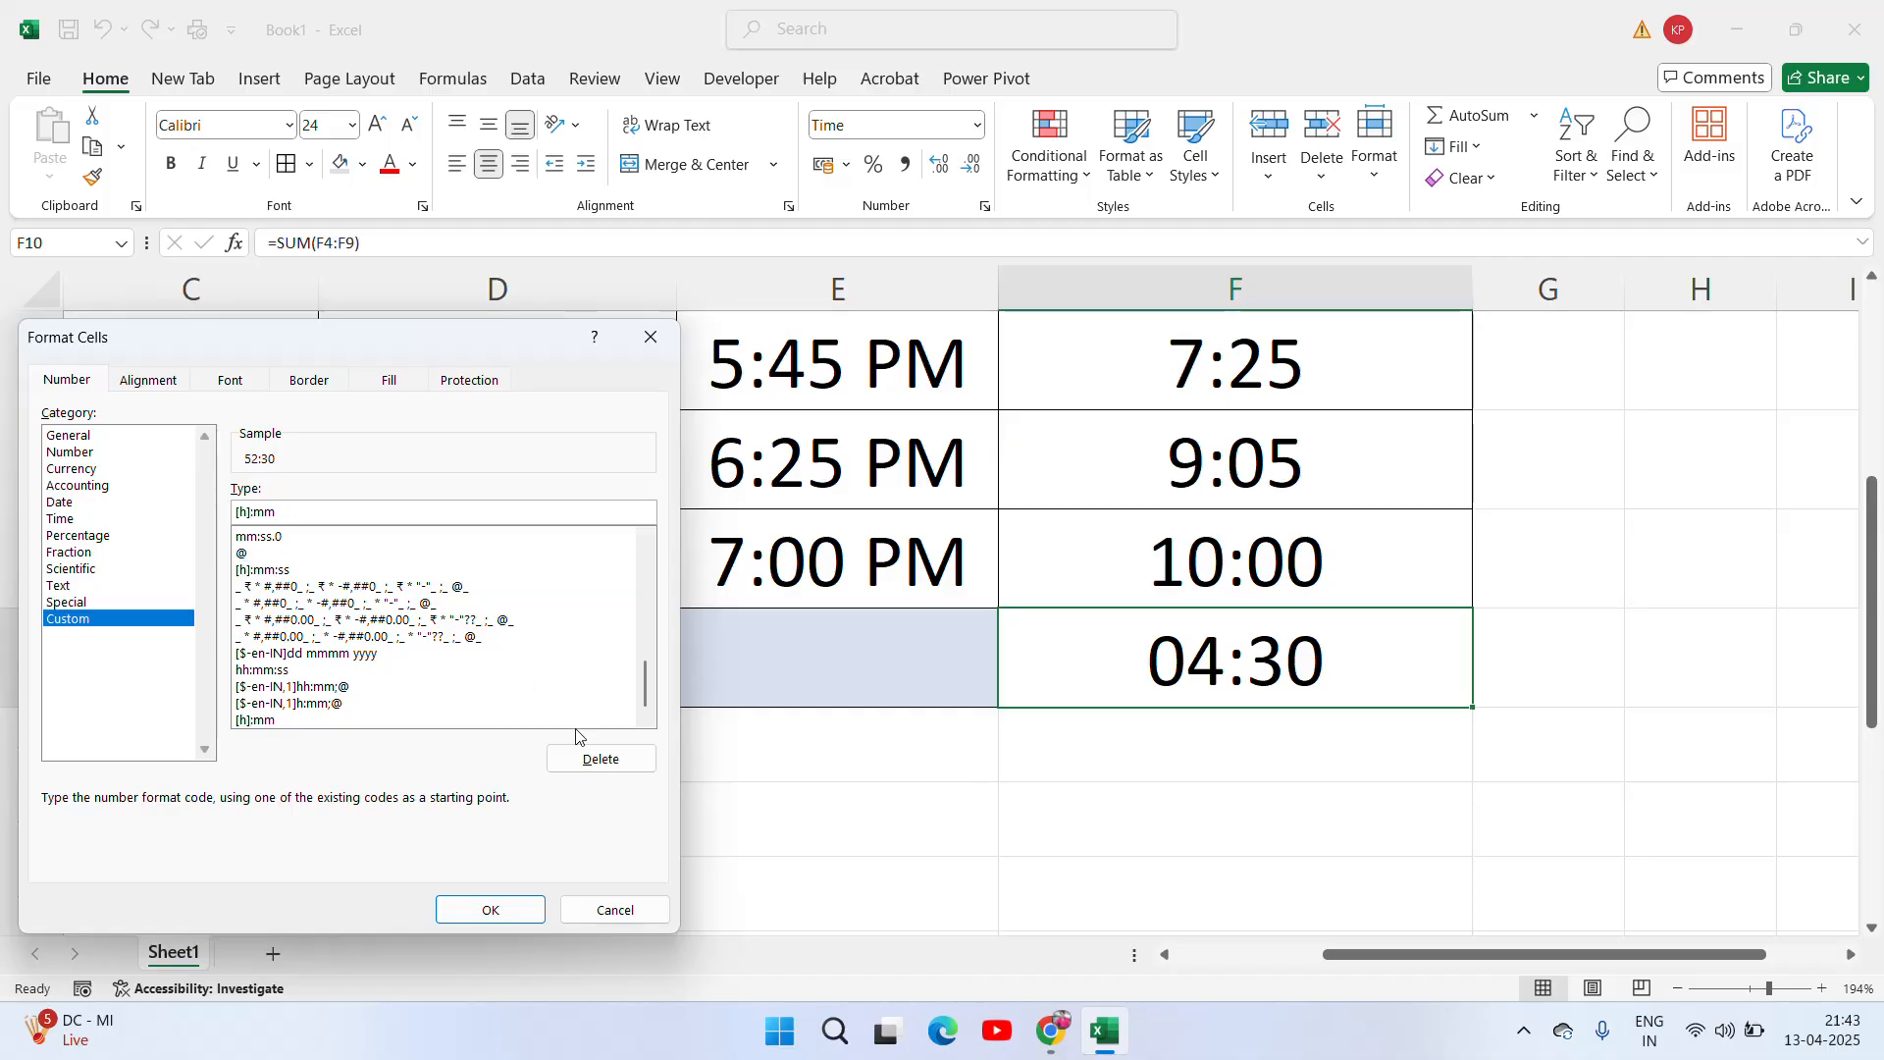
{"action": "left_click", "coordinate": [491, 908]}
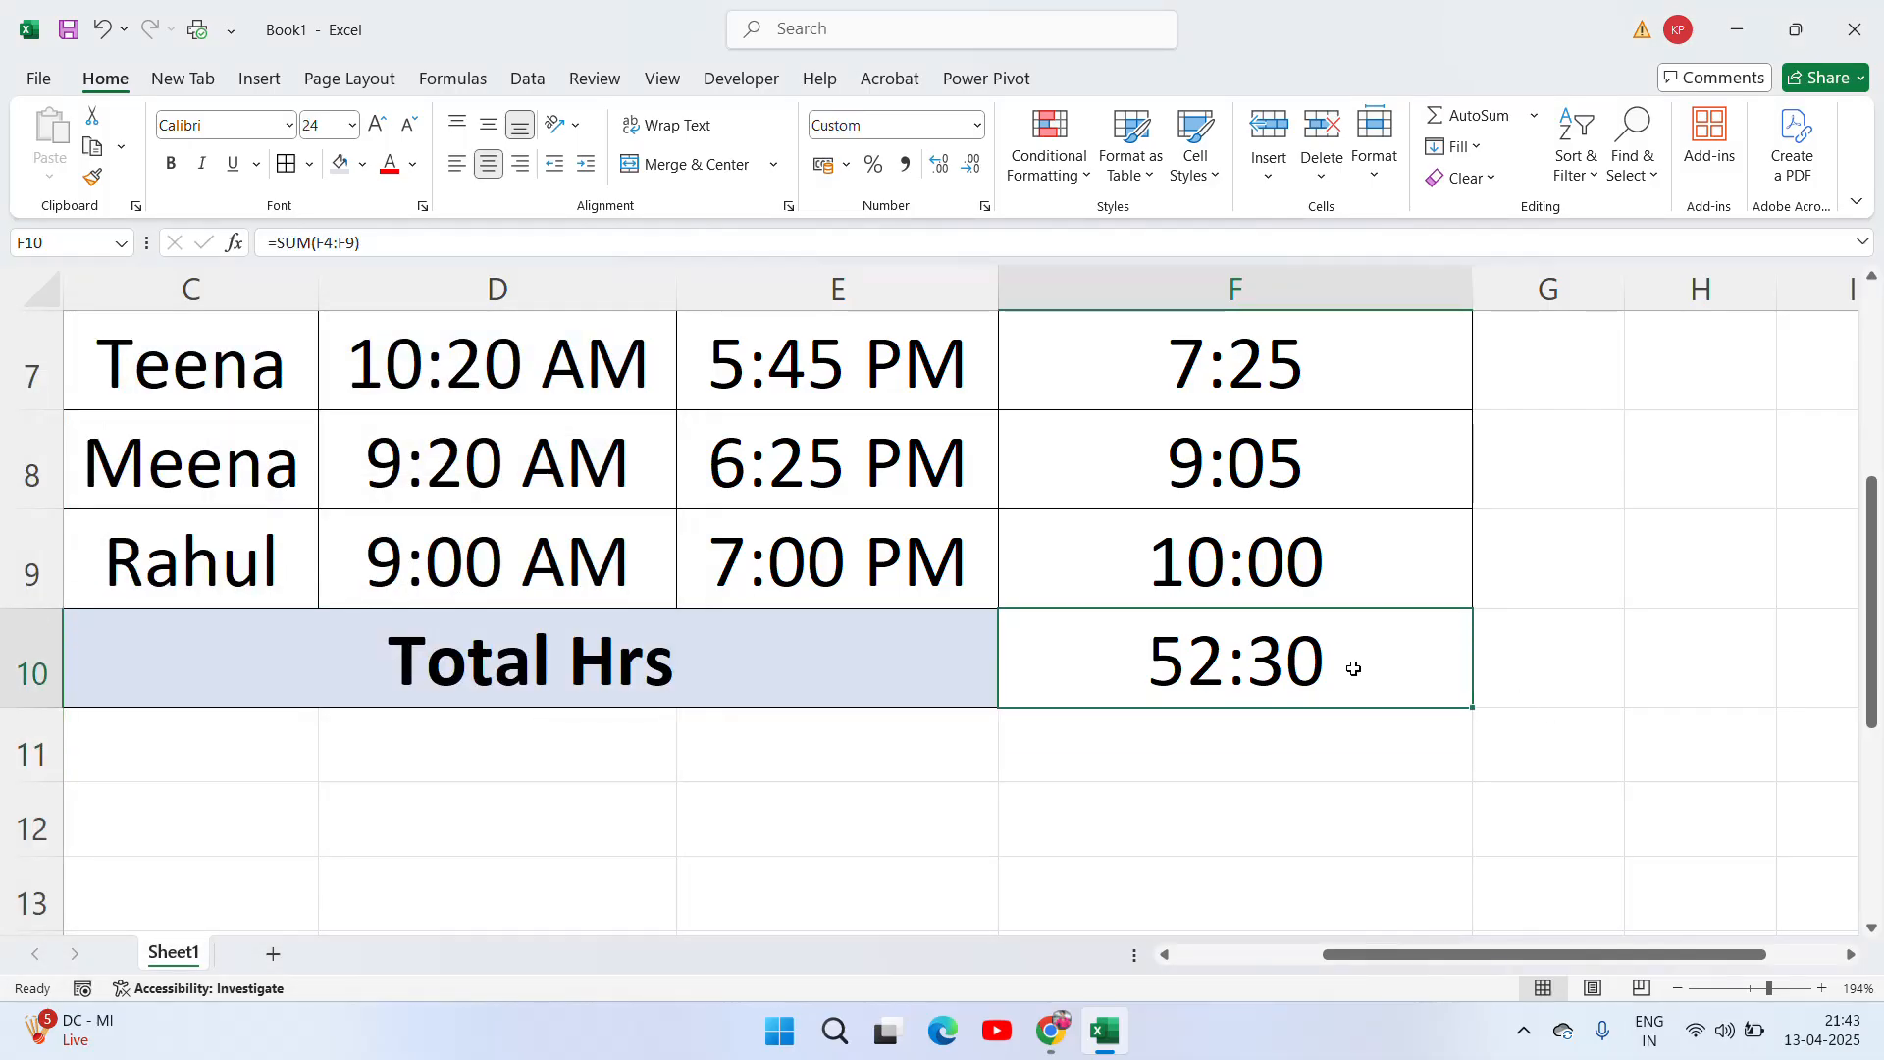
{"action": "key", "text": "ctrl+b"}
Step: Review the table from the first employee's hours down to the total, and check the formulas in F6 and F4
{"action": "scroll", "coordinate": [1354, 668], "scroll_direction": "up", "scroll_amount": 2}
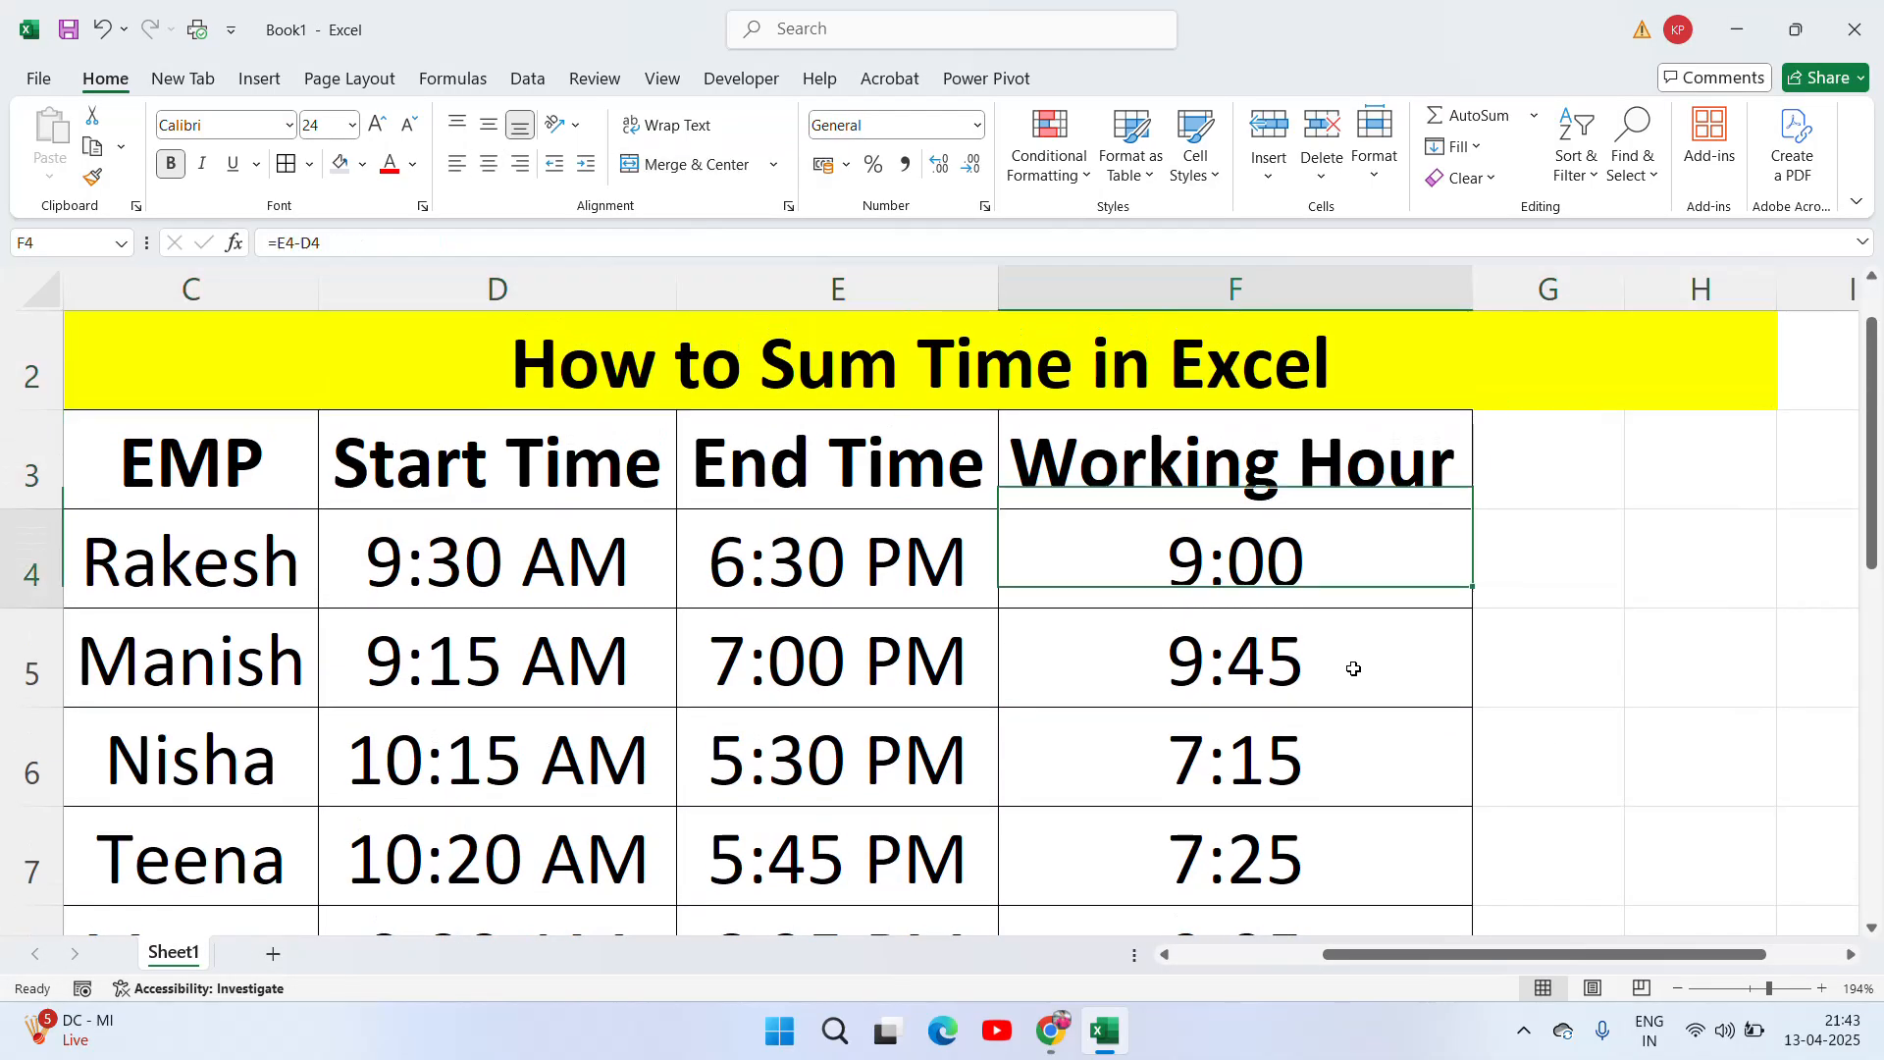
{"action": "left_click", "coordinate": [1354, 668]}
{"action": "key", "text": "Down"}
{"action": "key", "text": "Down"}
{"action": "key", "text": "Down"}
{"action": "key", "text": "Down"}
{"action": "key", "text": "Down"}
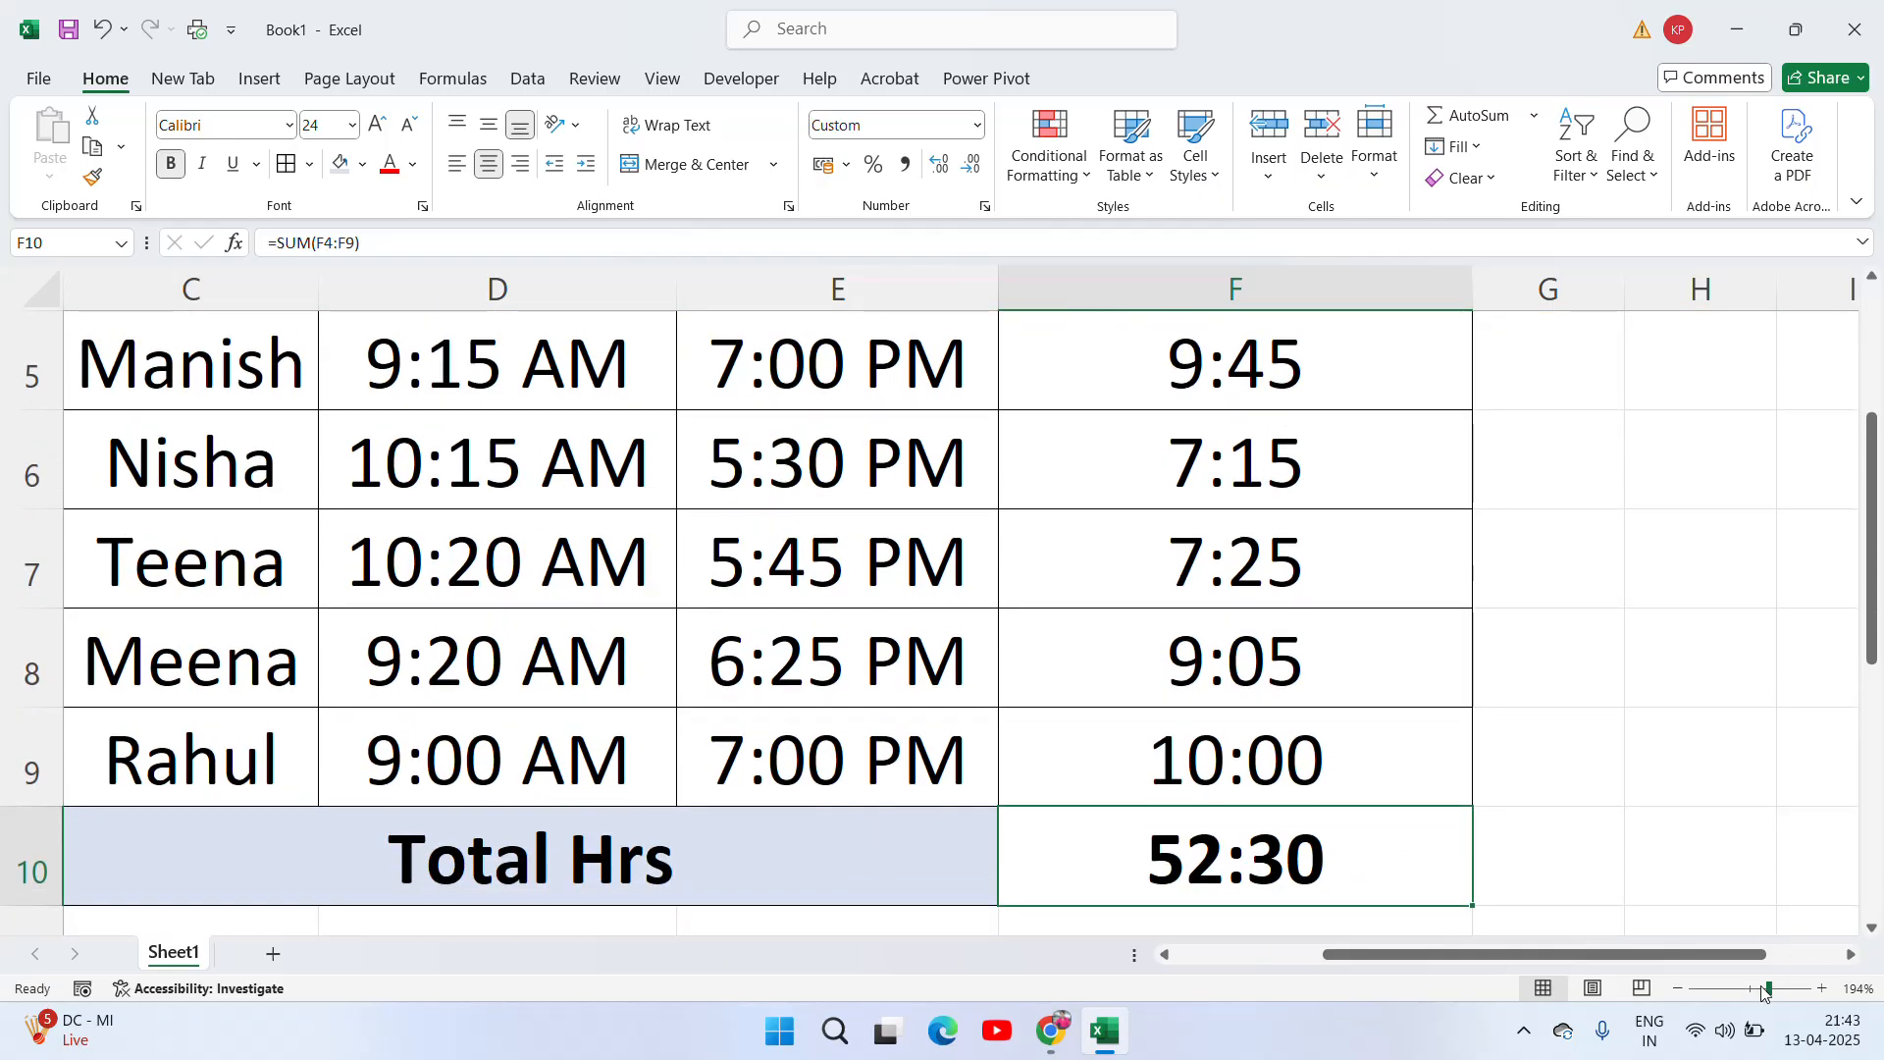
{"action": "left_click", "coordinate": [1749, 993]}
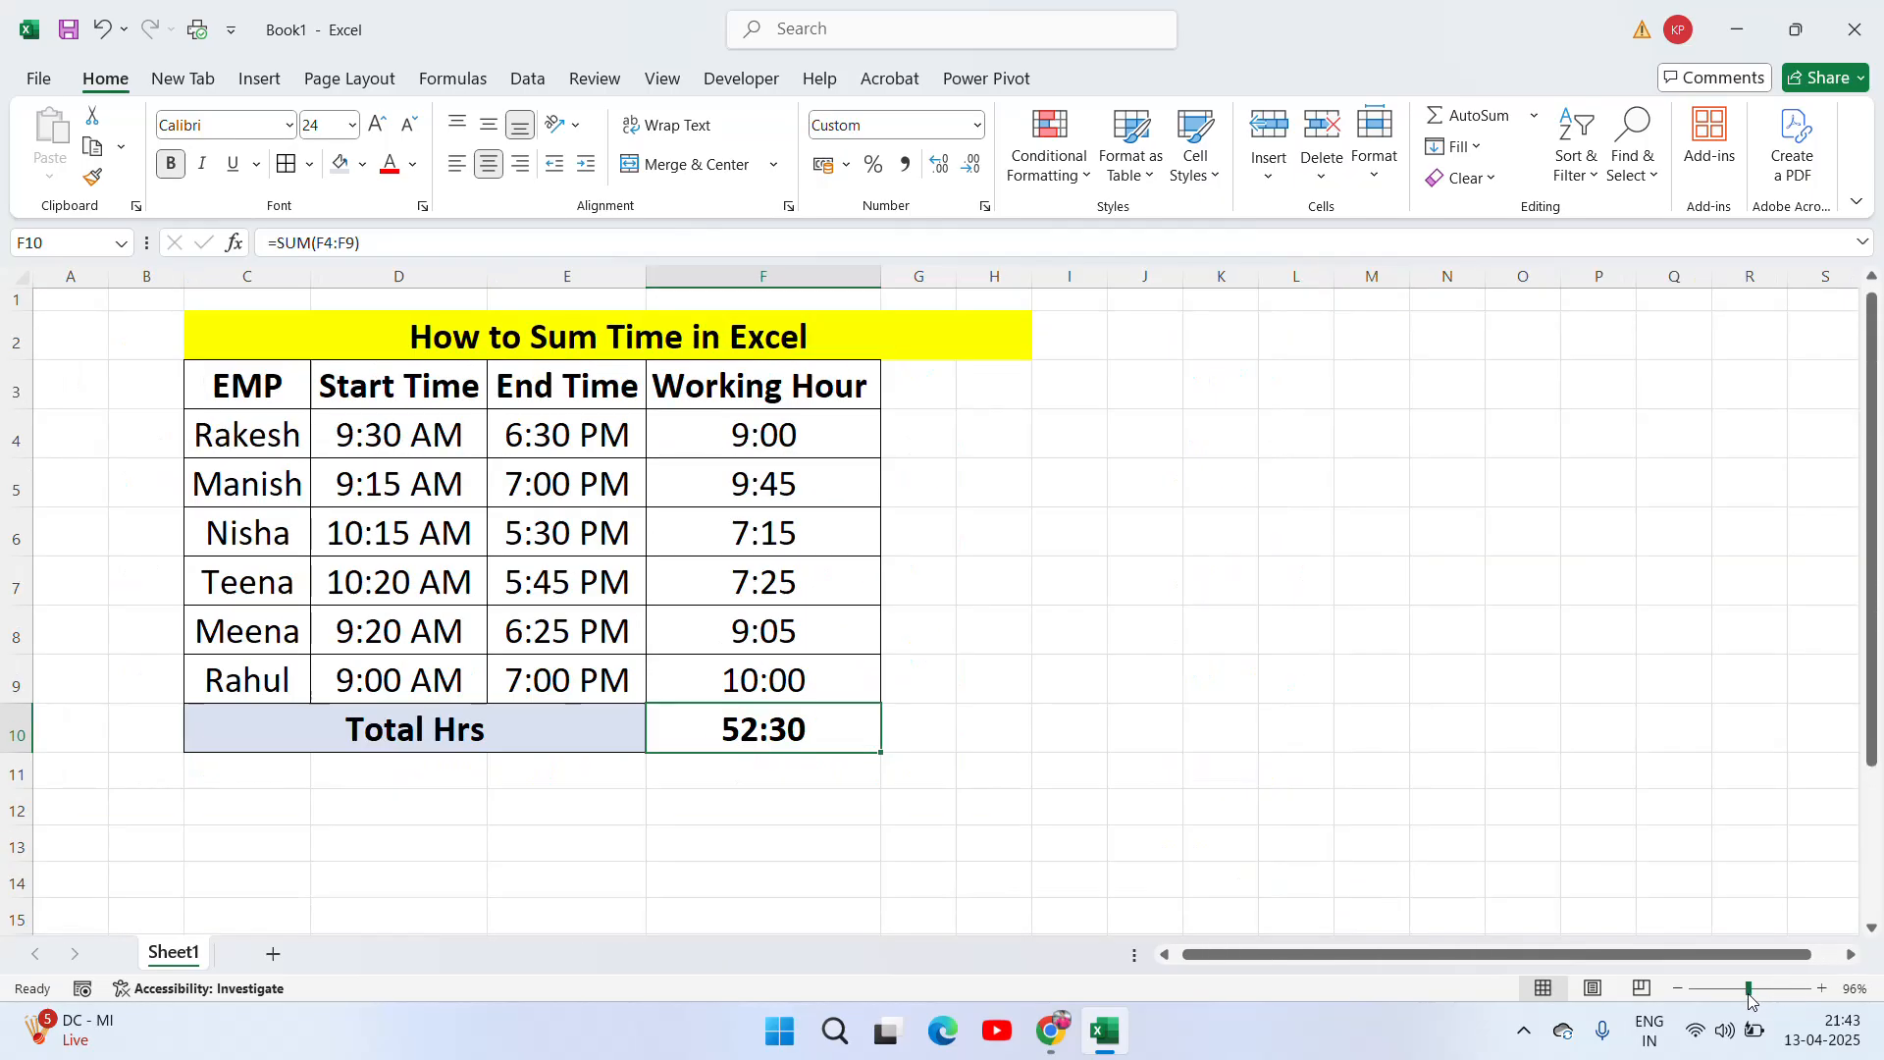
{"action": "left_click", "coordinate": [766, 521]}
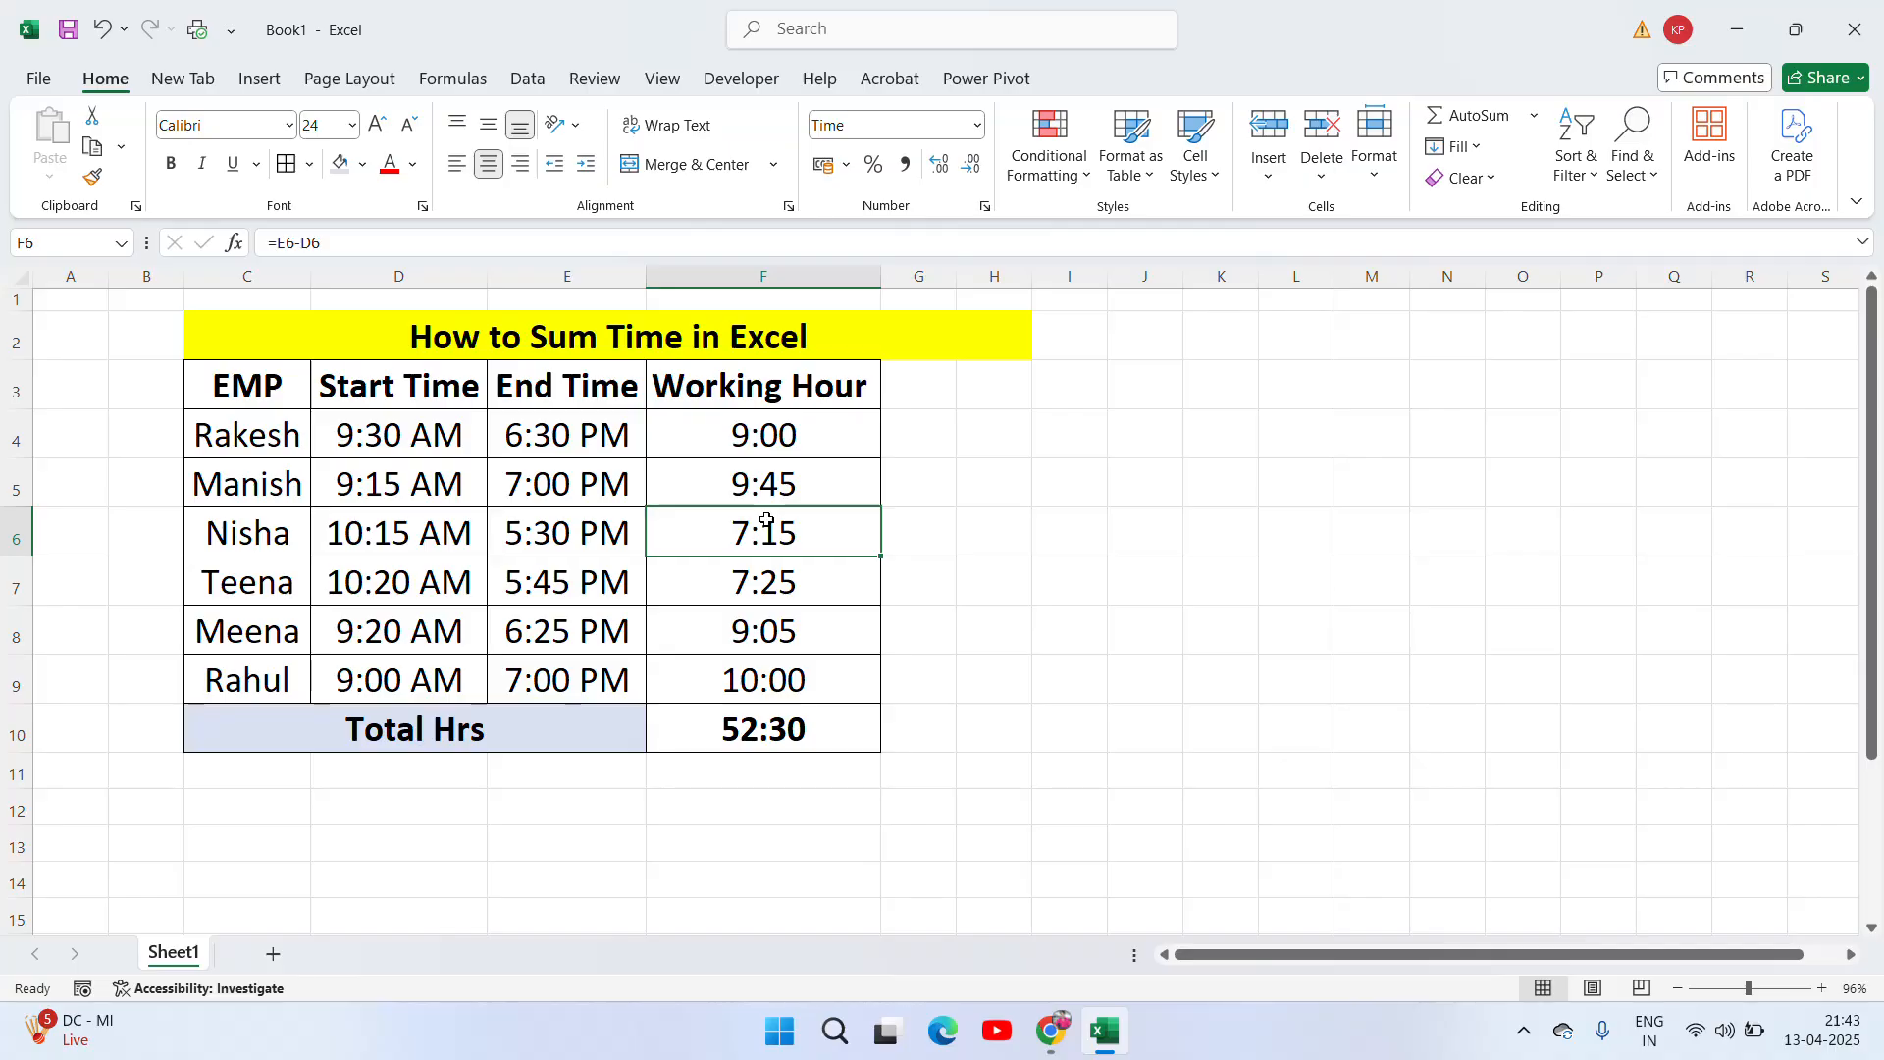
{"action": "left_click", "coordinate": [764, 420]}
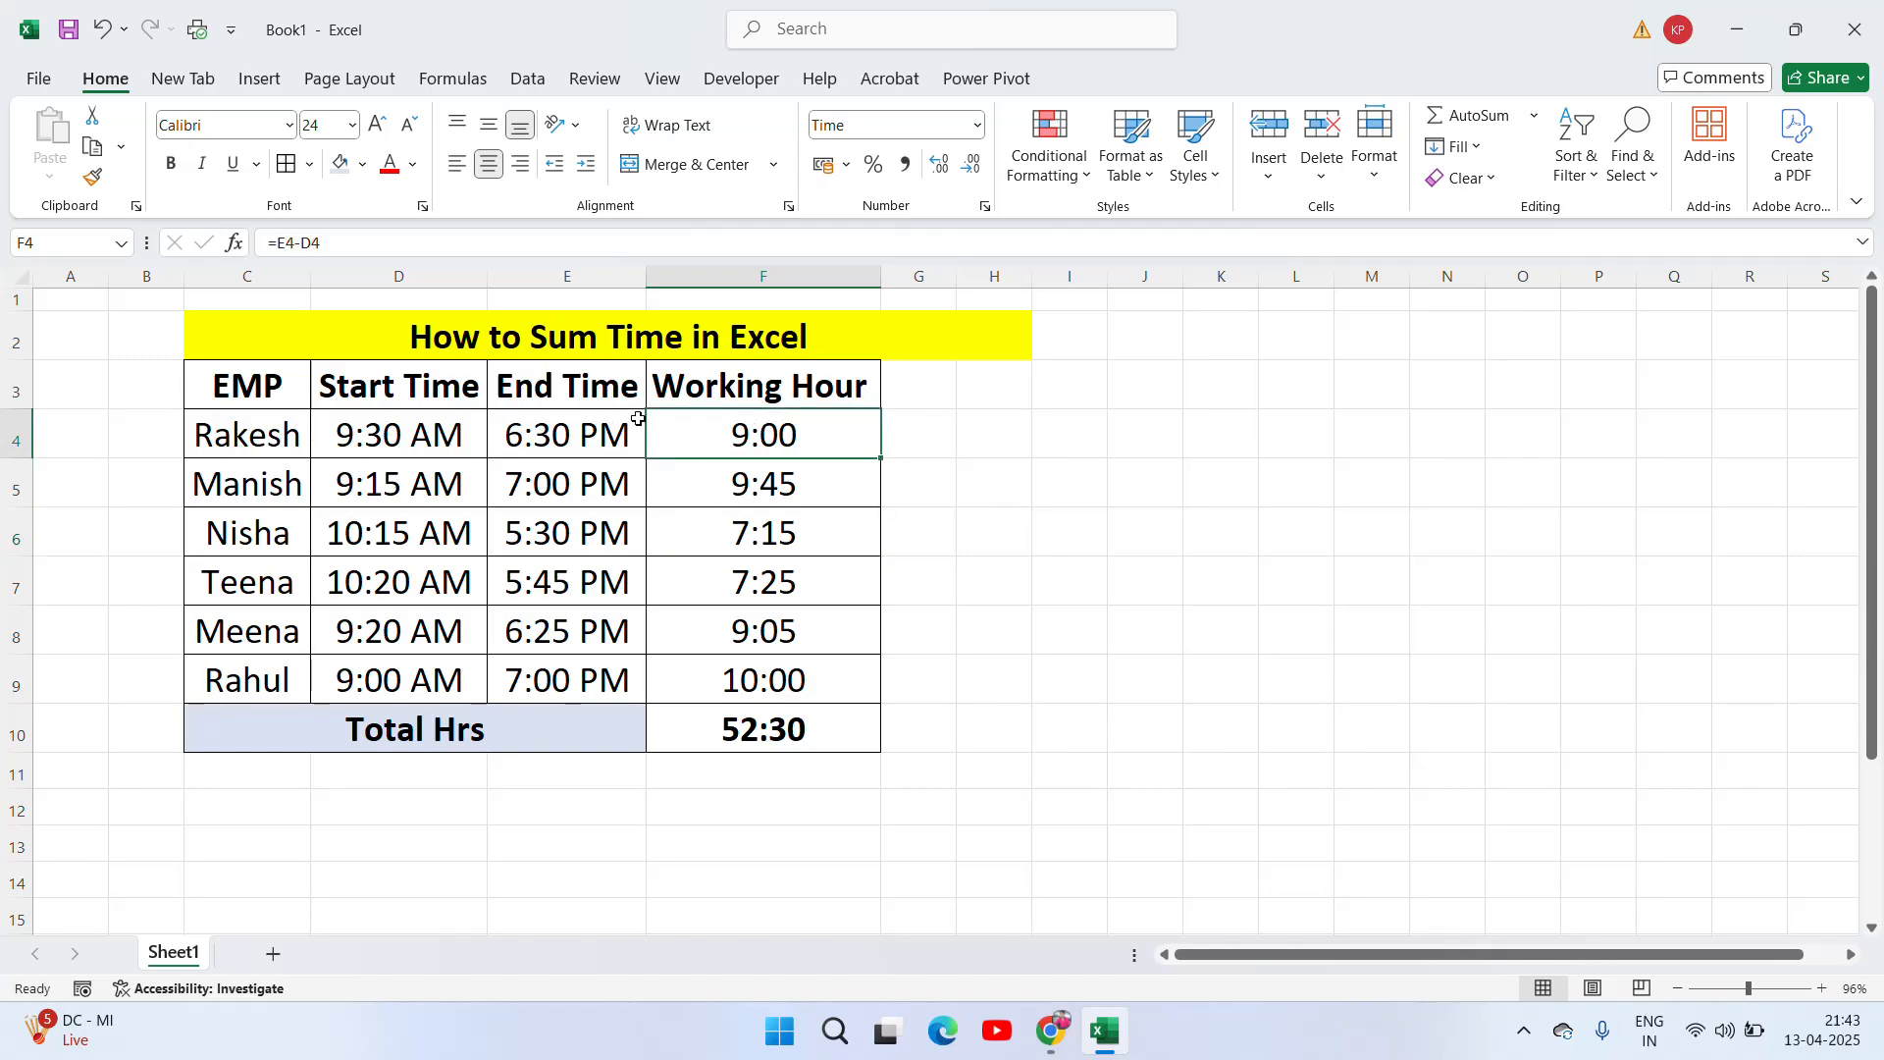
Step: Delete columns G and H beside the table, which the merged yellow title extends across beyond the Working Hour column
{"action": "left_click", "coordinate": [918, 282]}
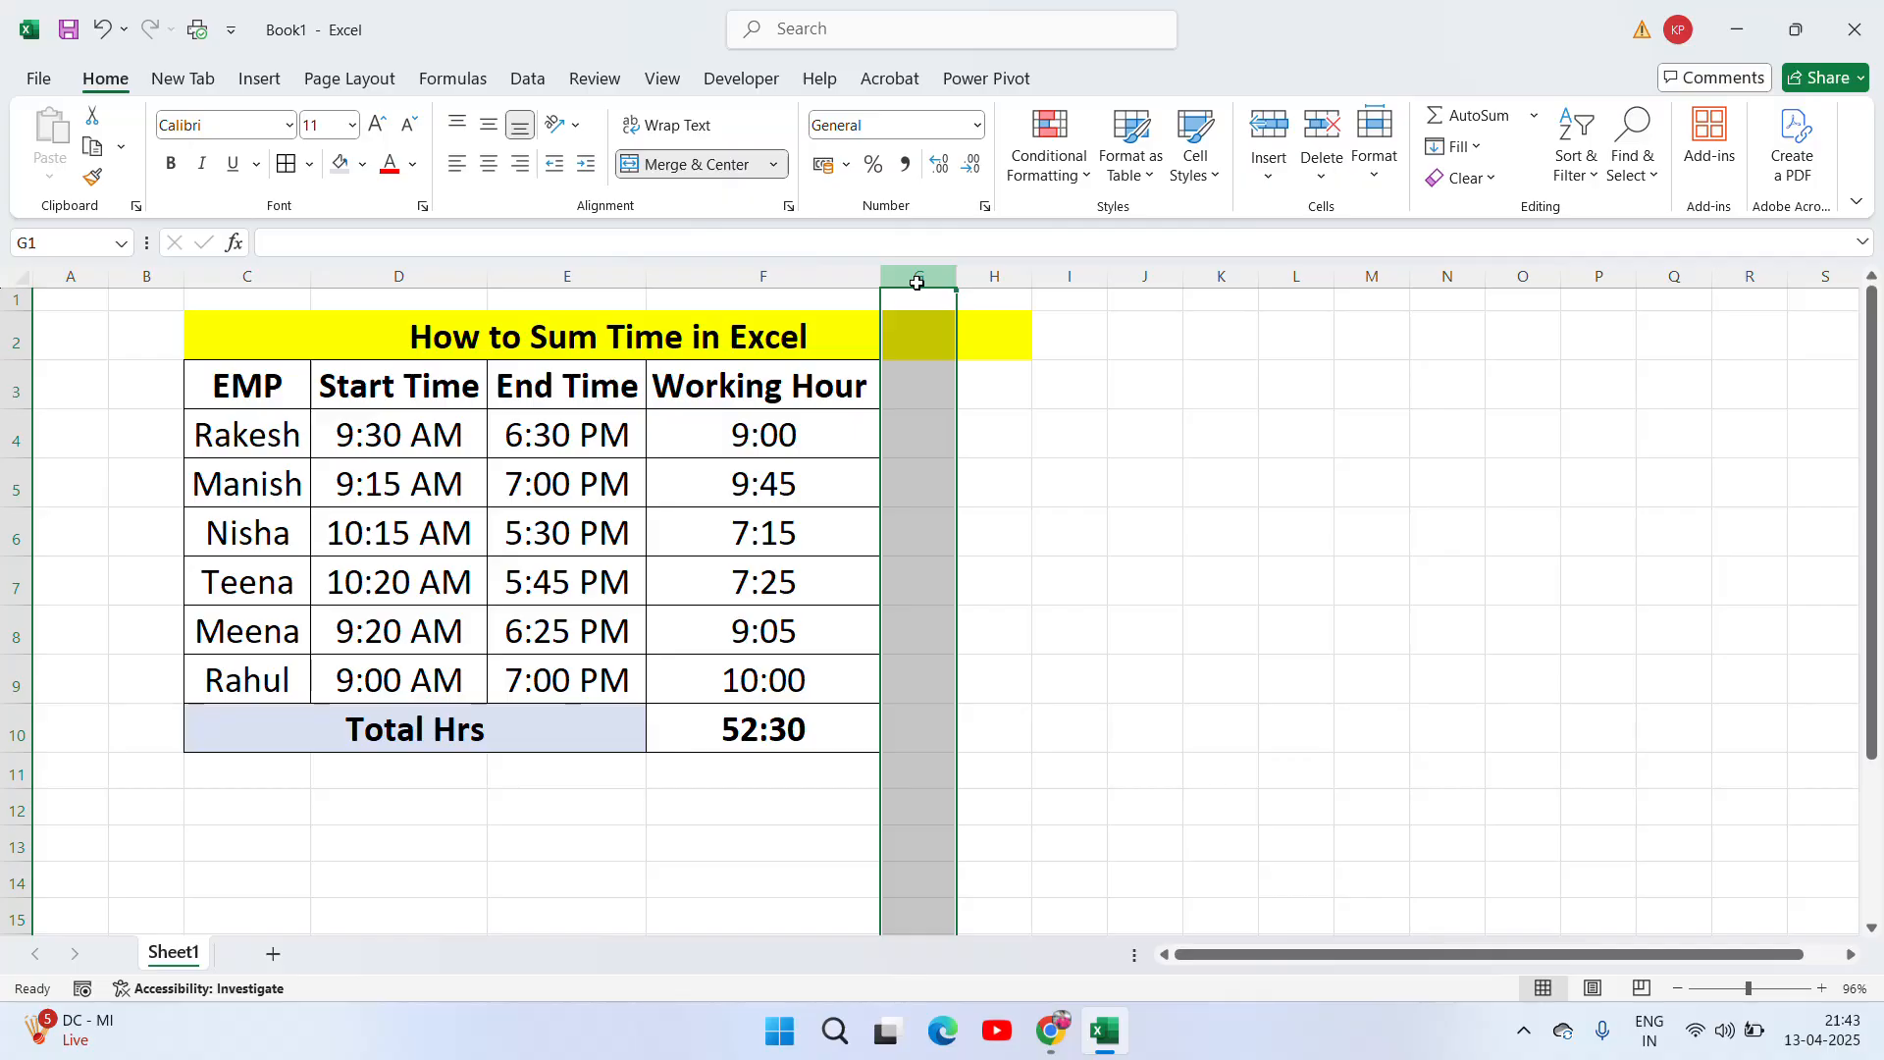
{"action": "left_click", "coordinate": [930, 437]}
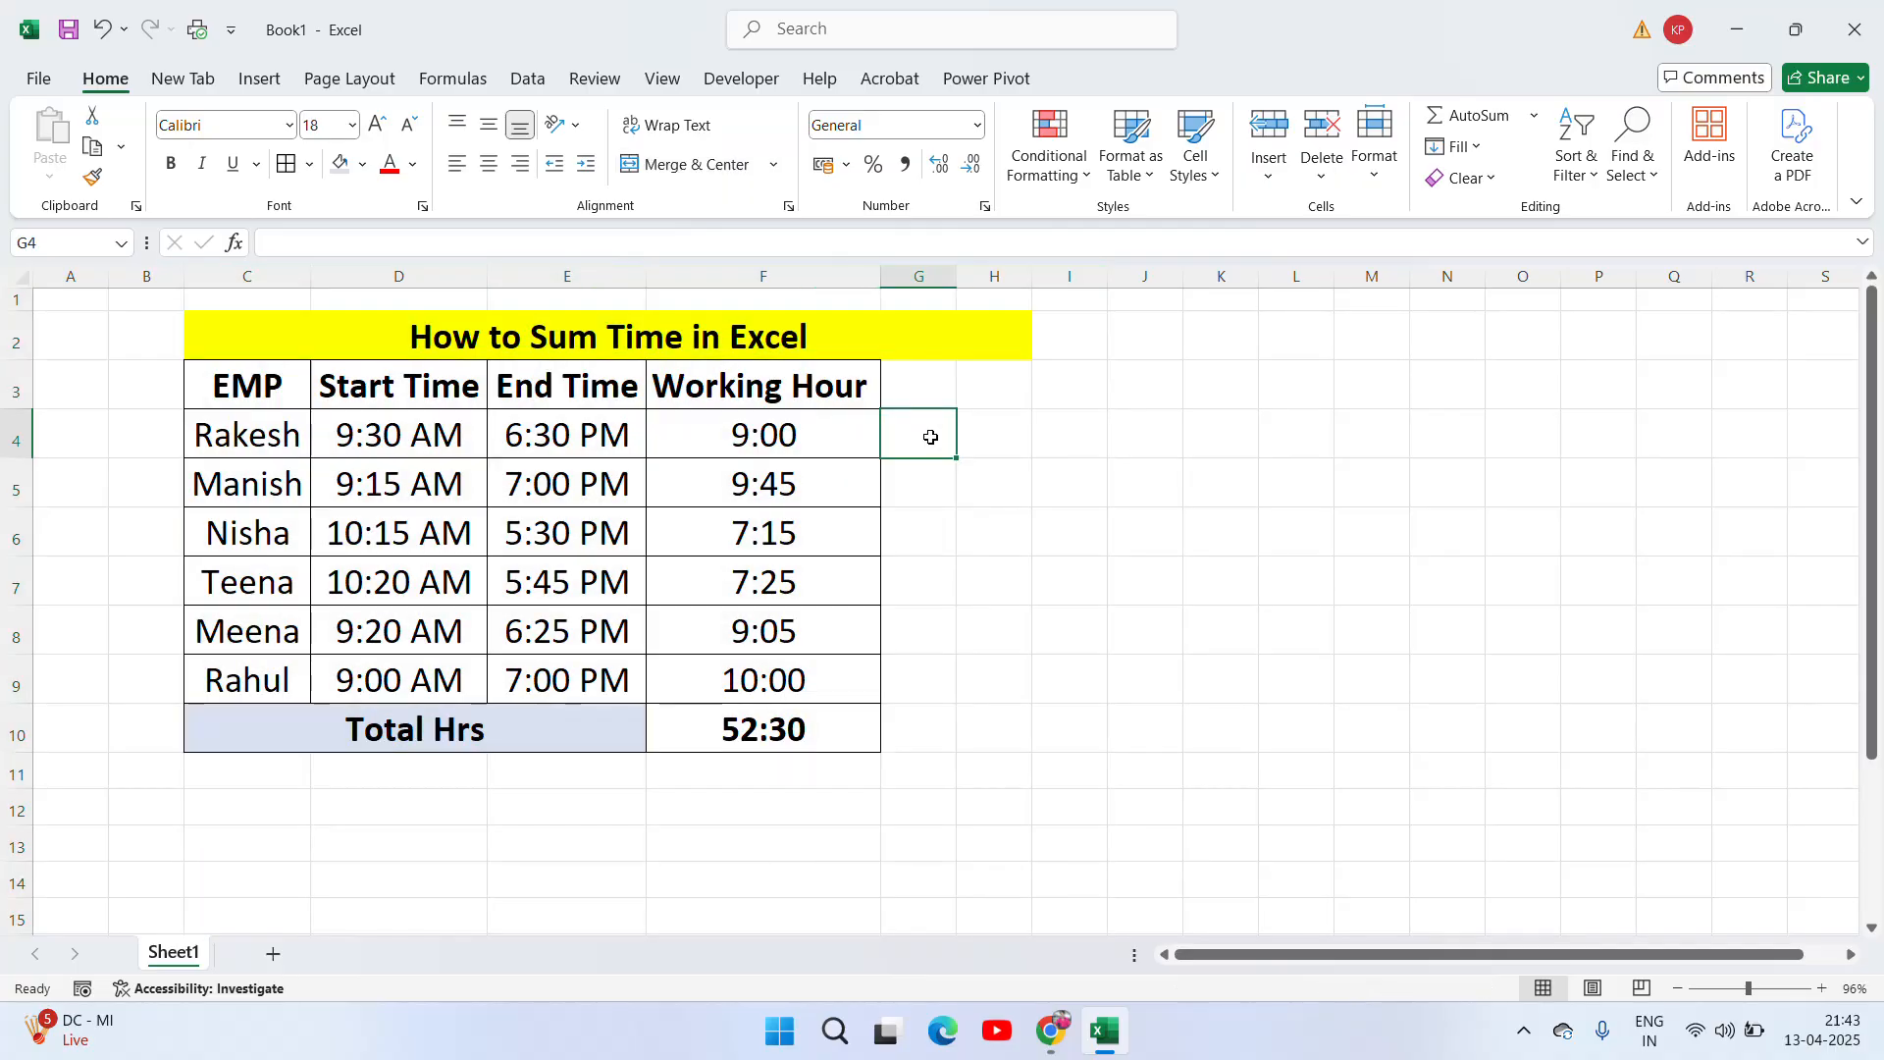
{"action": "left_click", "coordinate": [918, 279]}
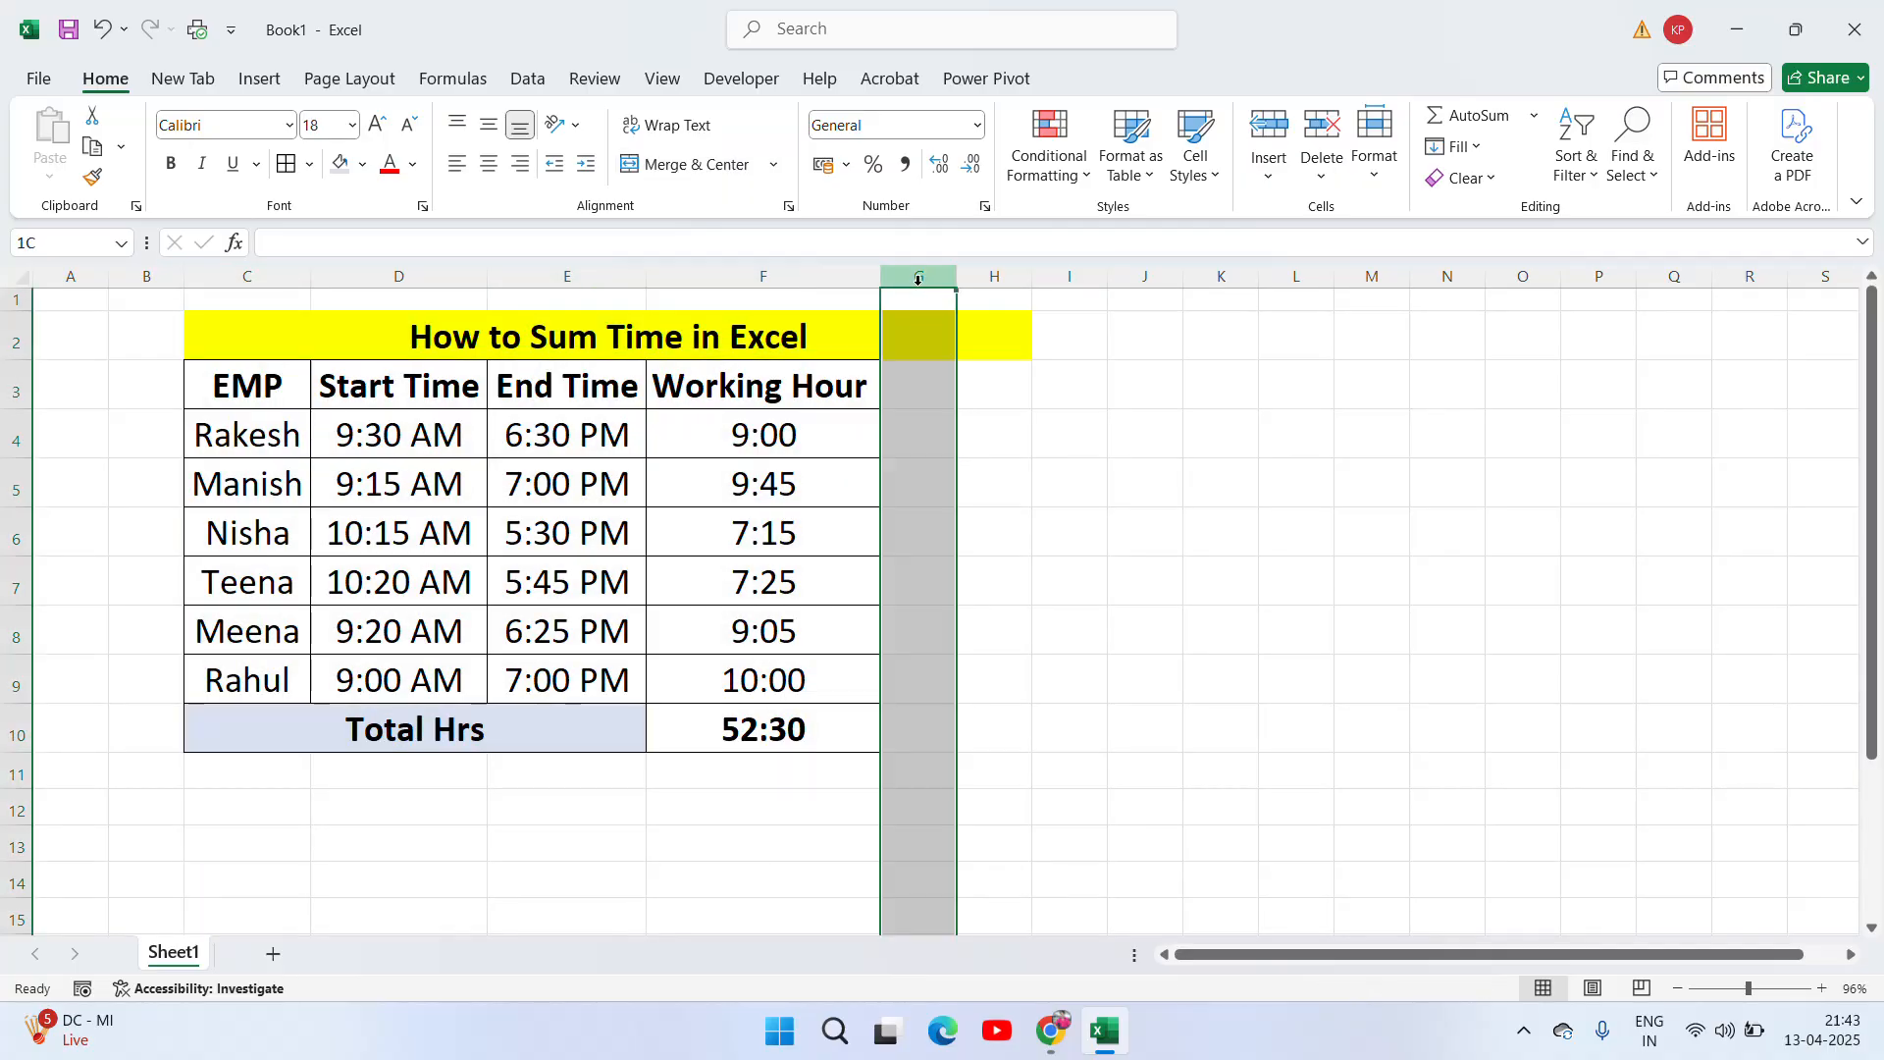
{"action": "left_click", "coordinate": [976, 279], "text": "shift"}
{"action": "key", "text": "ctrl+z"}
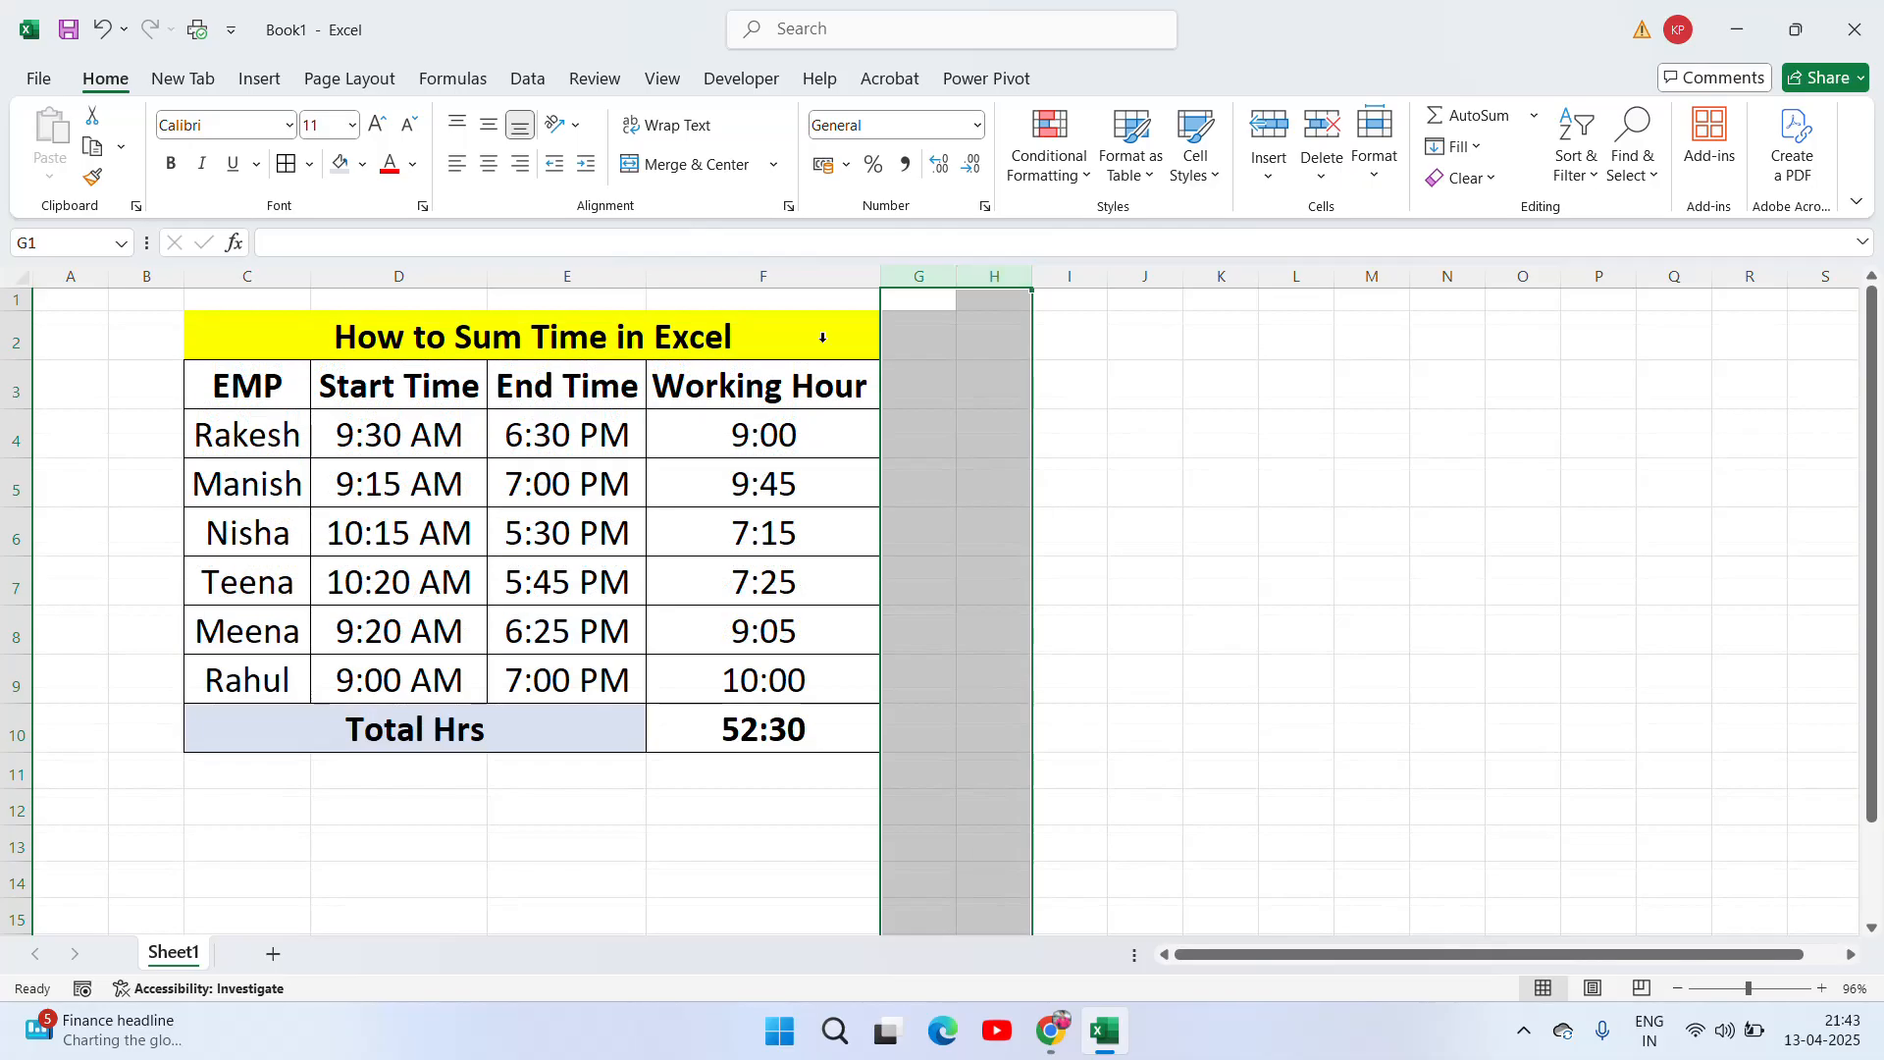
{"action": "left_click", "coordinate": [558, 508]}
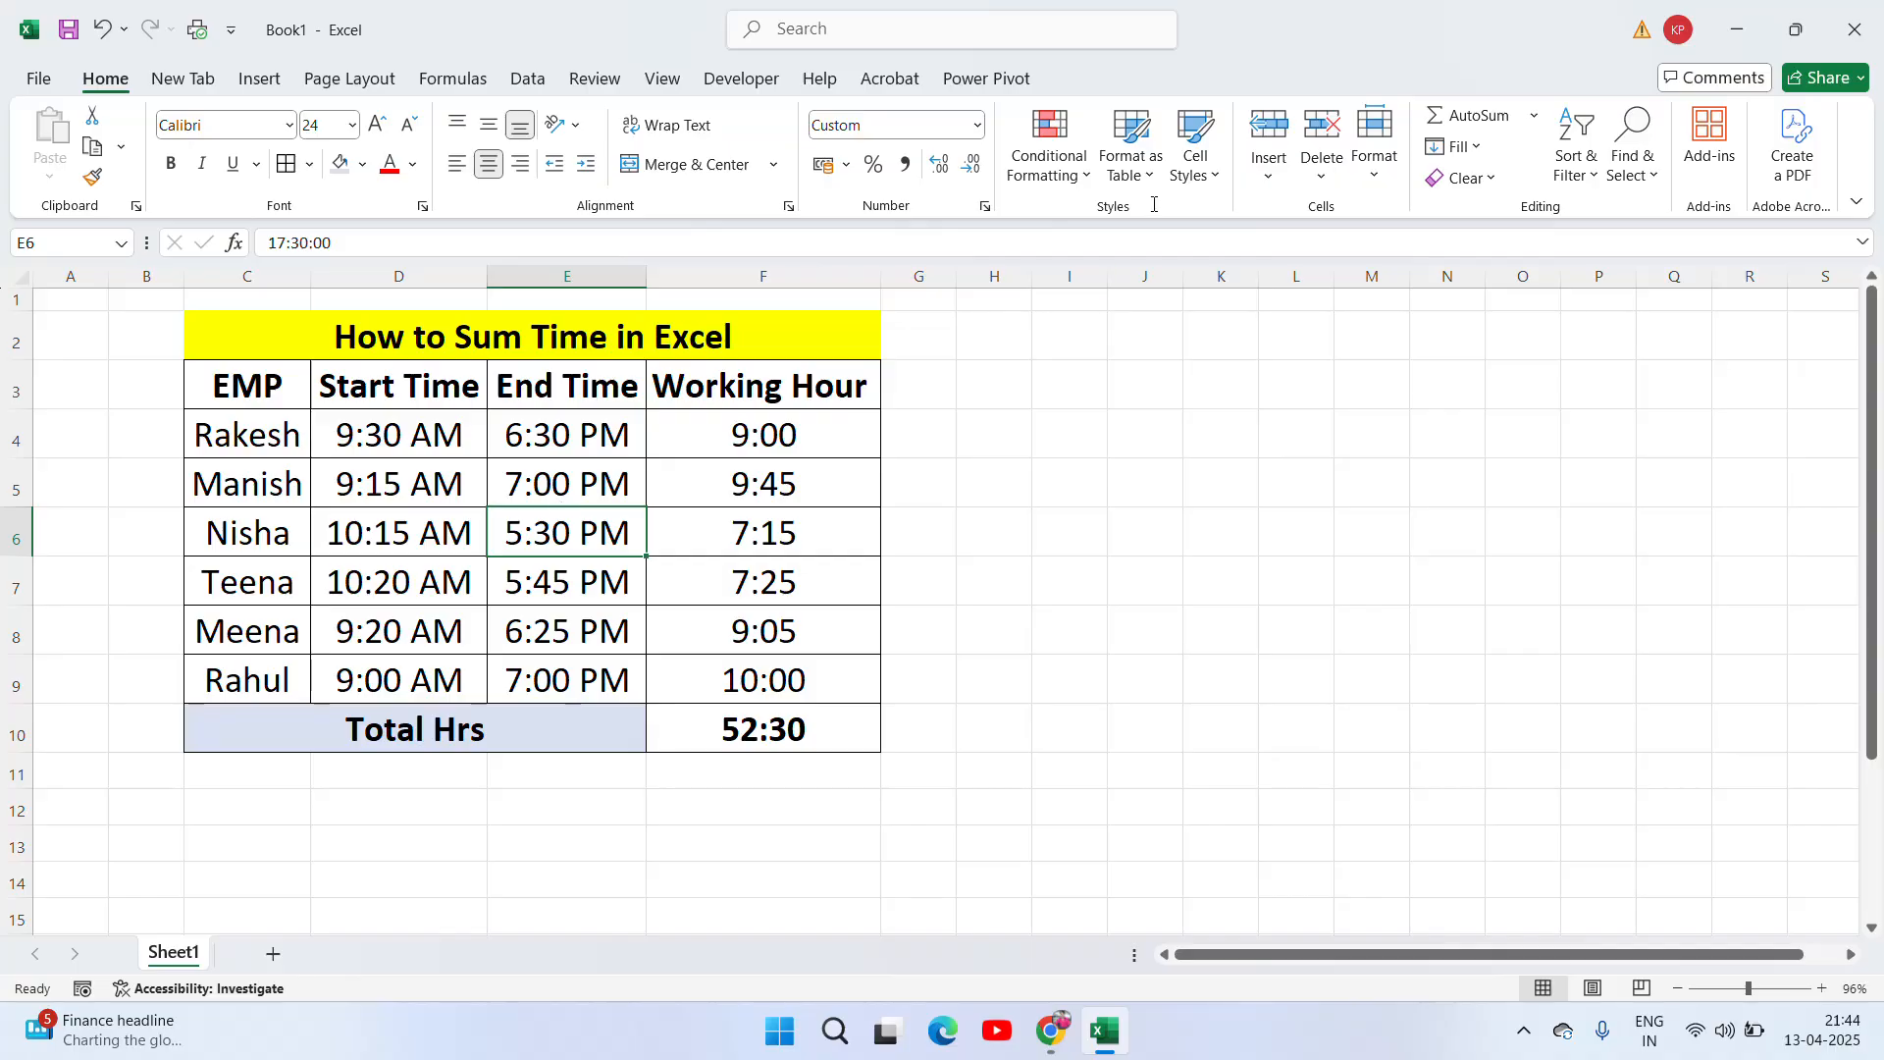
{"action": "left_click", "coordinate": [1524, 1030]}
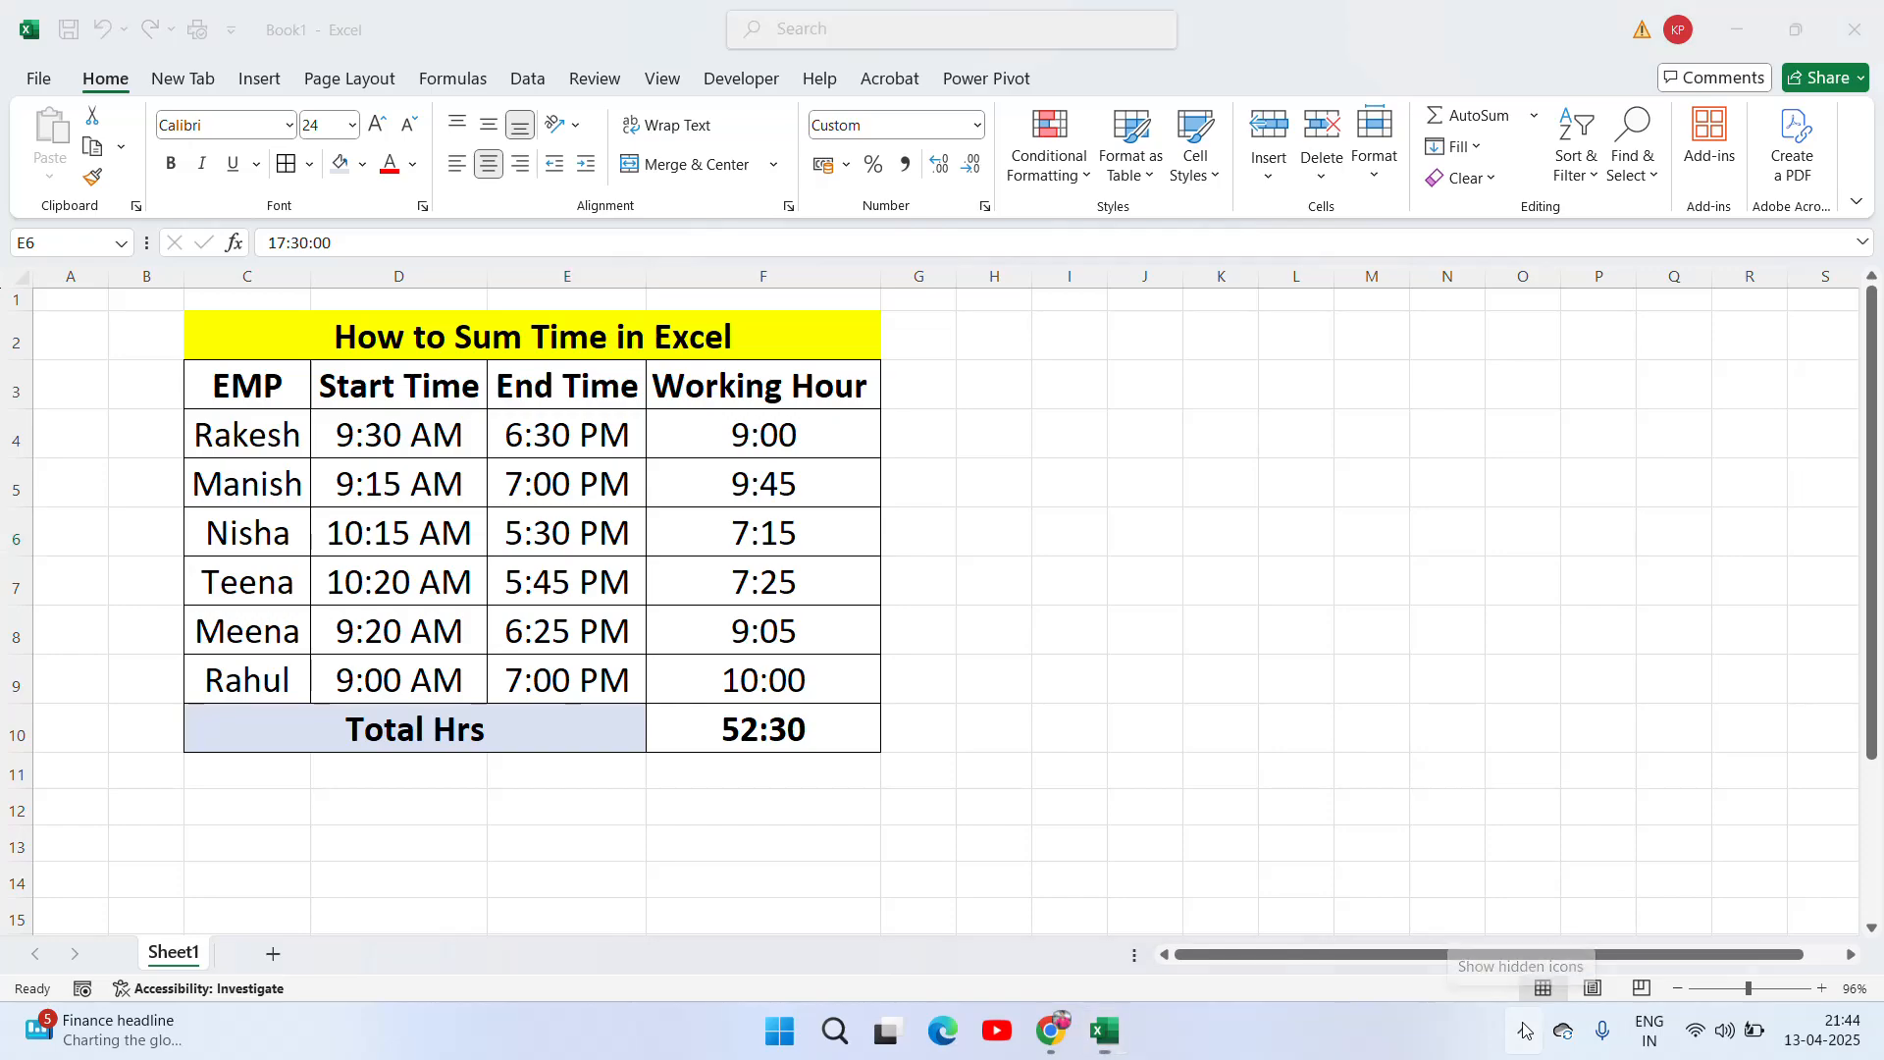
{"action": "left_click", "coordinate": [1624, 908]}
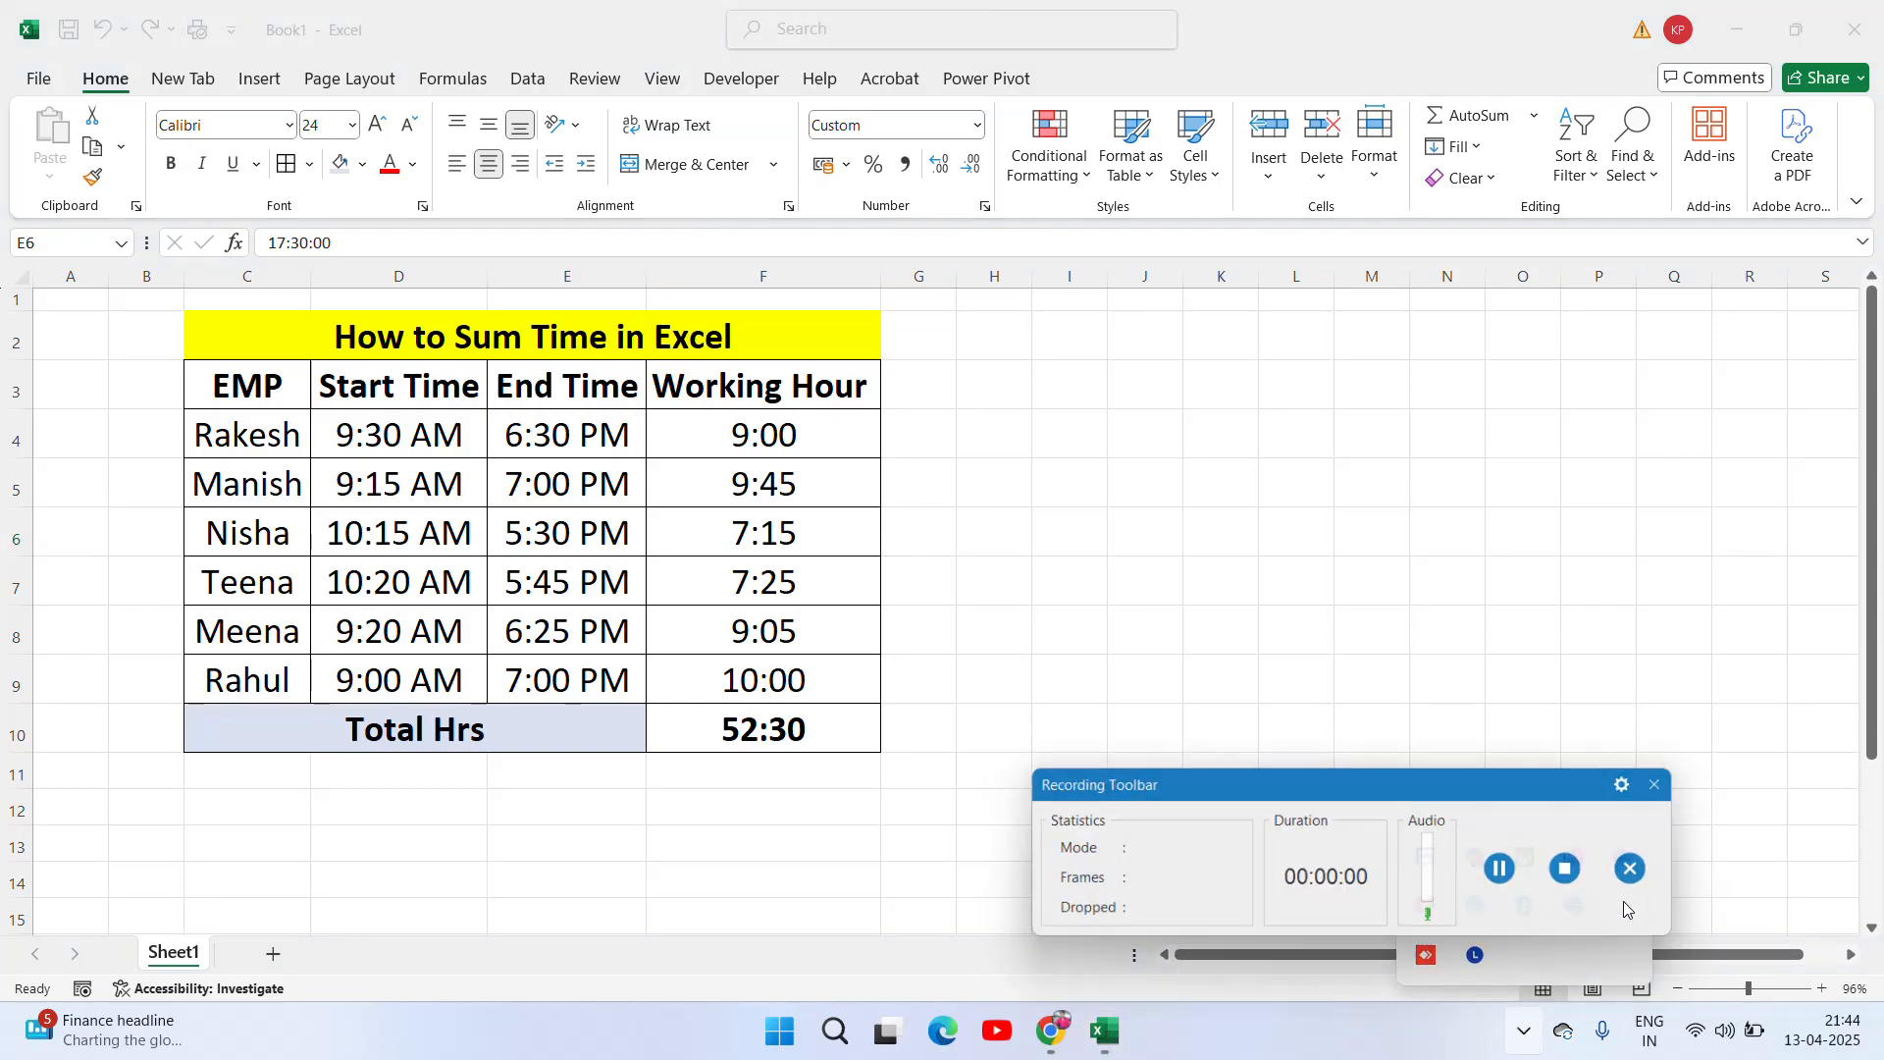
{"action": "left_click", "coordinate": [1592, 875]}
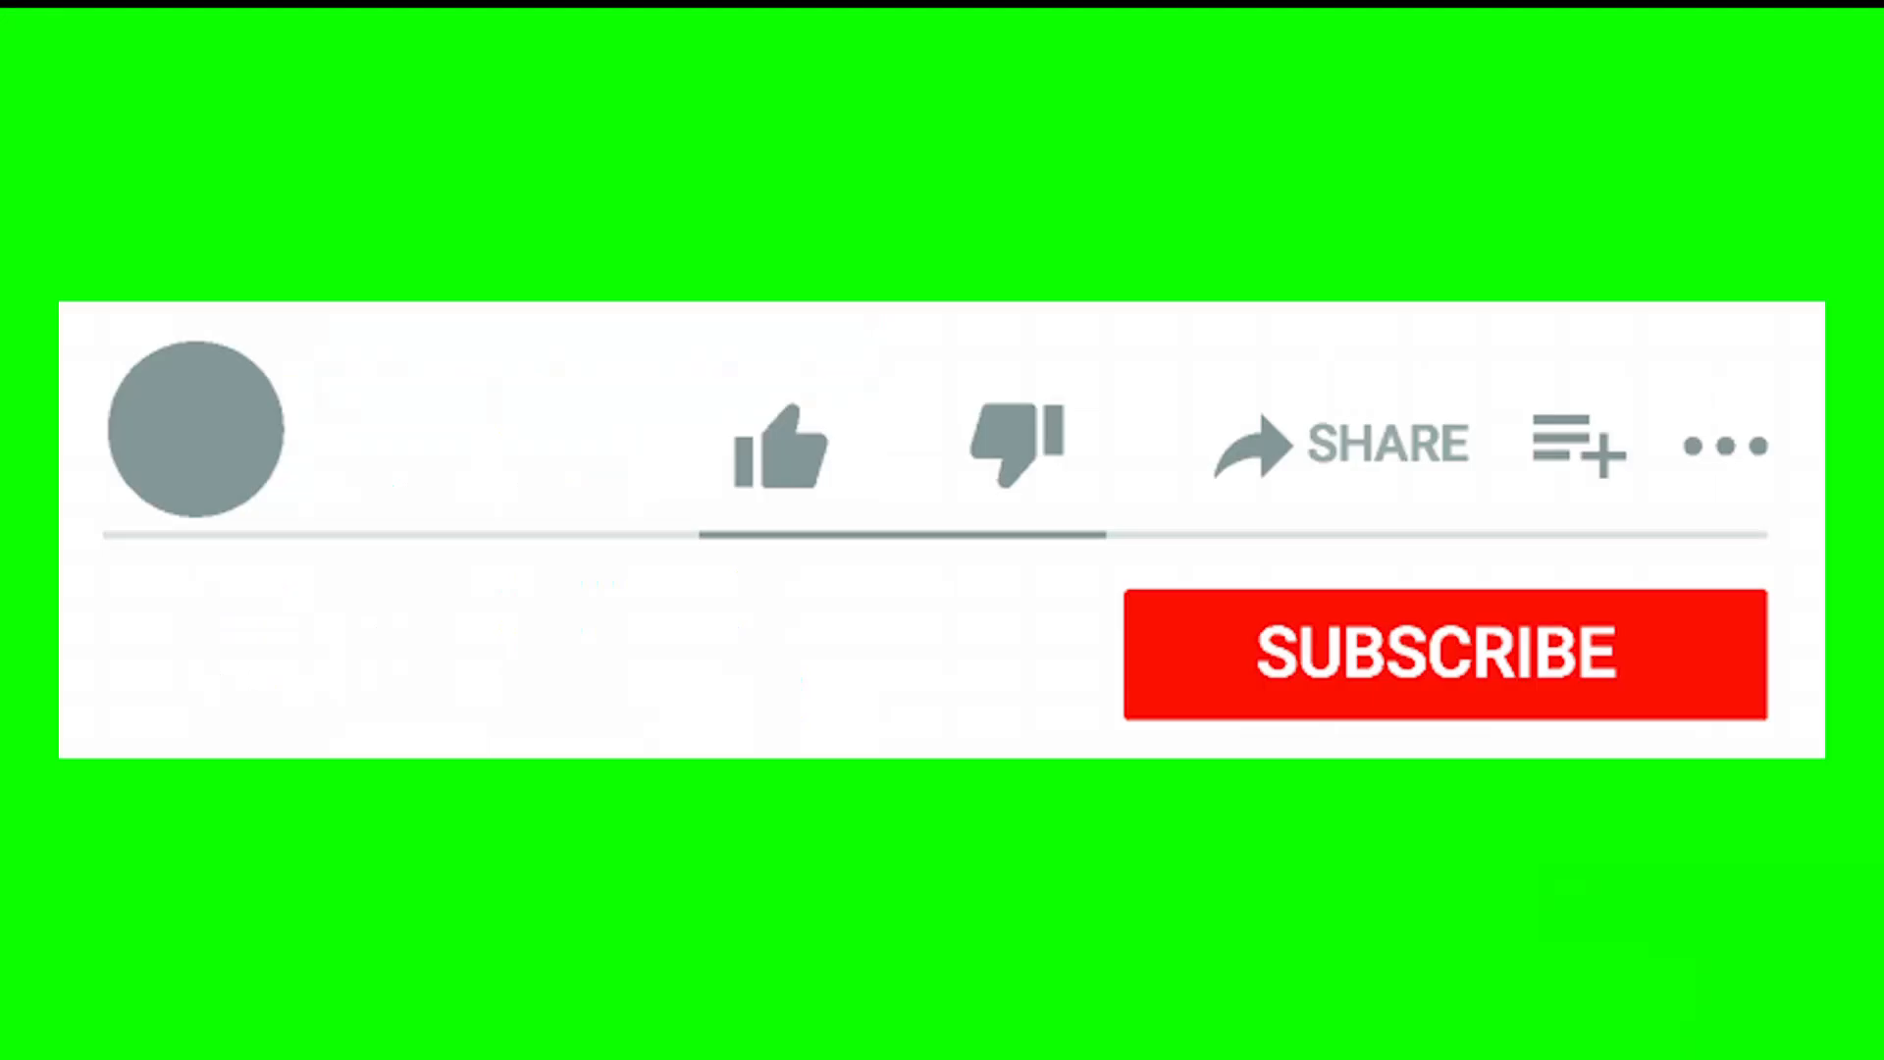